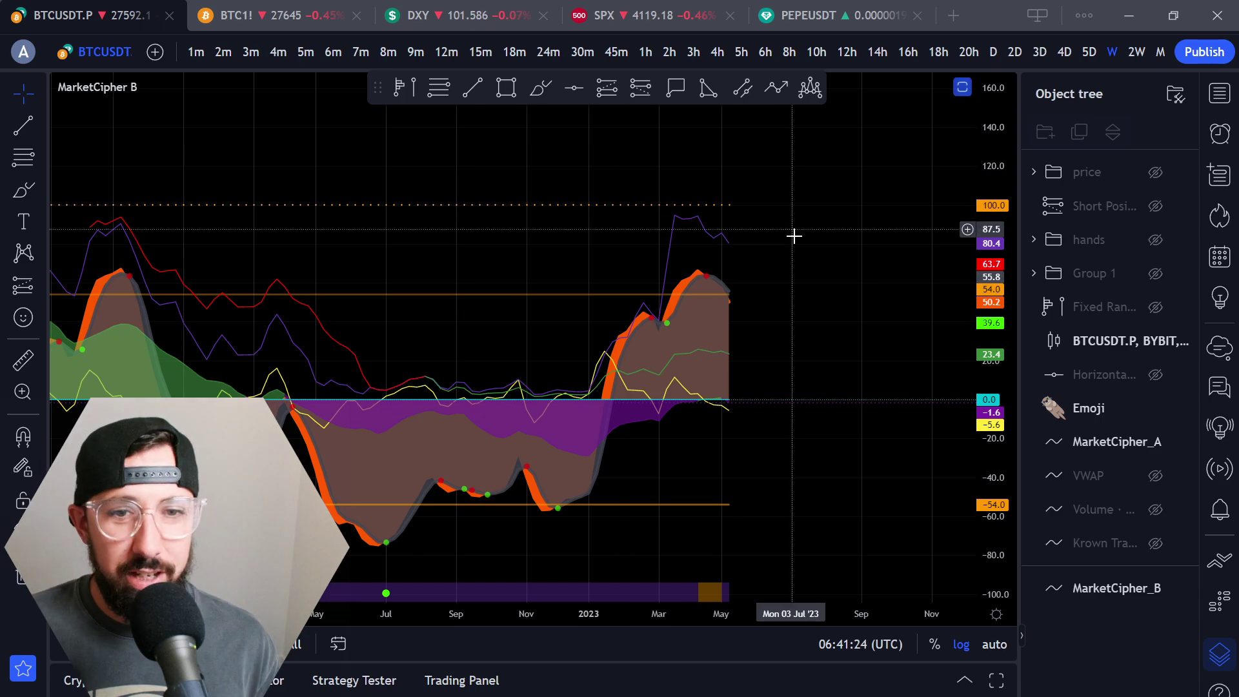
# - Restore the price pane, switch to the Trading Economics calendar in the browser, and review the three US inflation rows for May 10
pyautogui.doubleClick(795, 236)
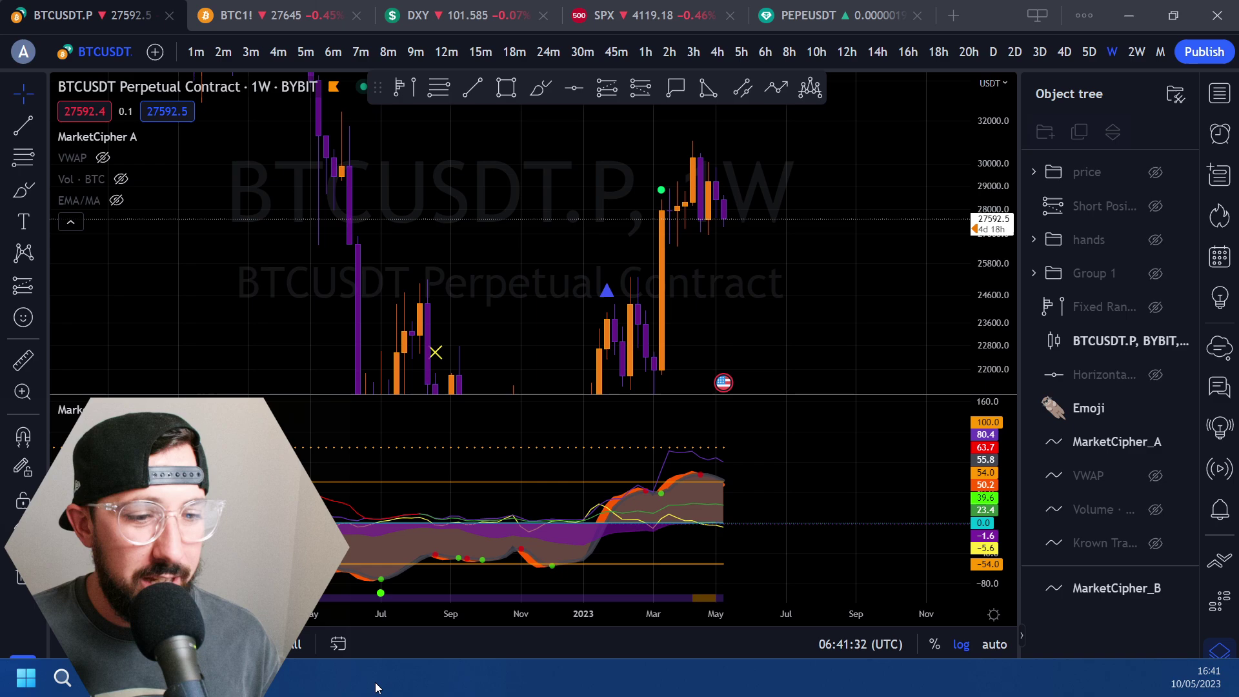
pyautogui.click(245, 678)
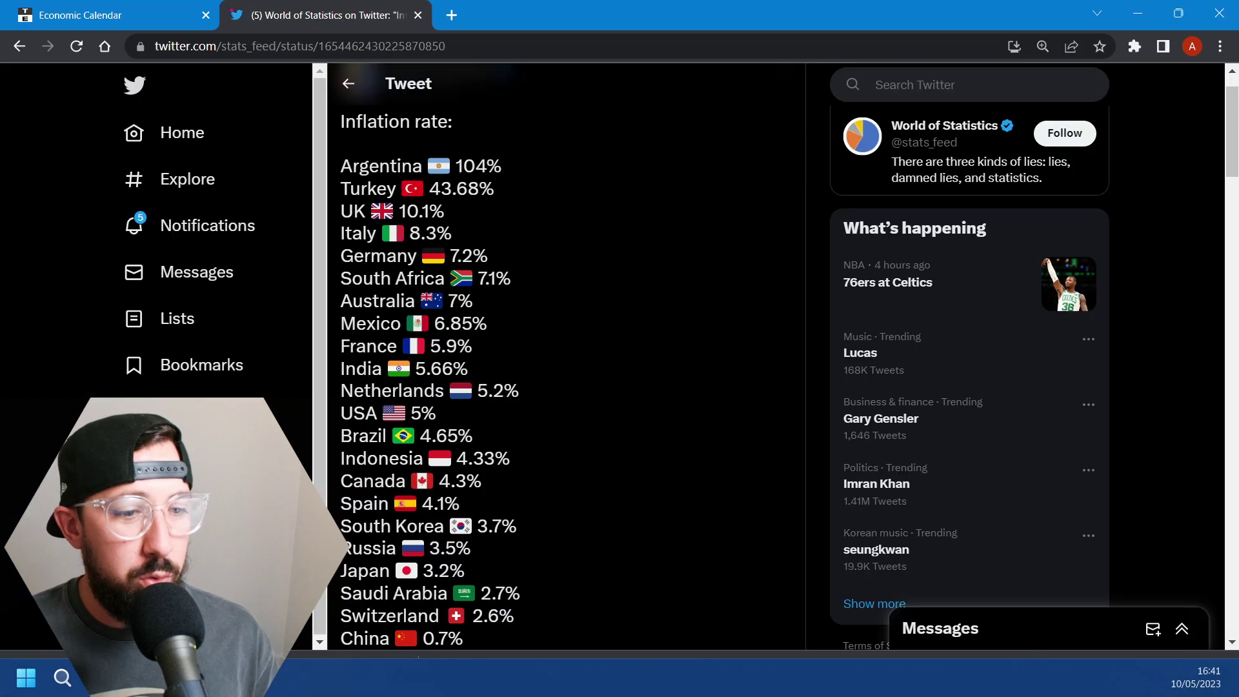
pyautogui.click(84, 9)
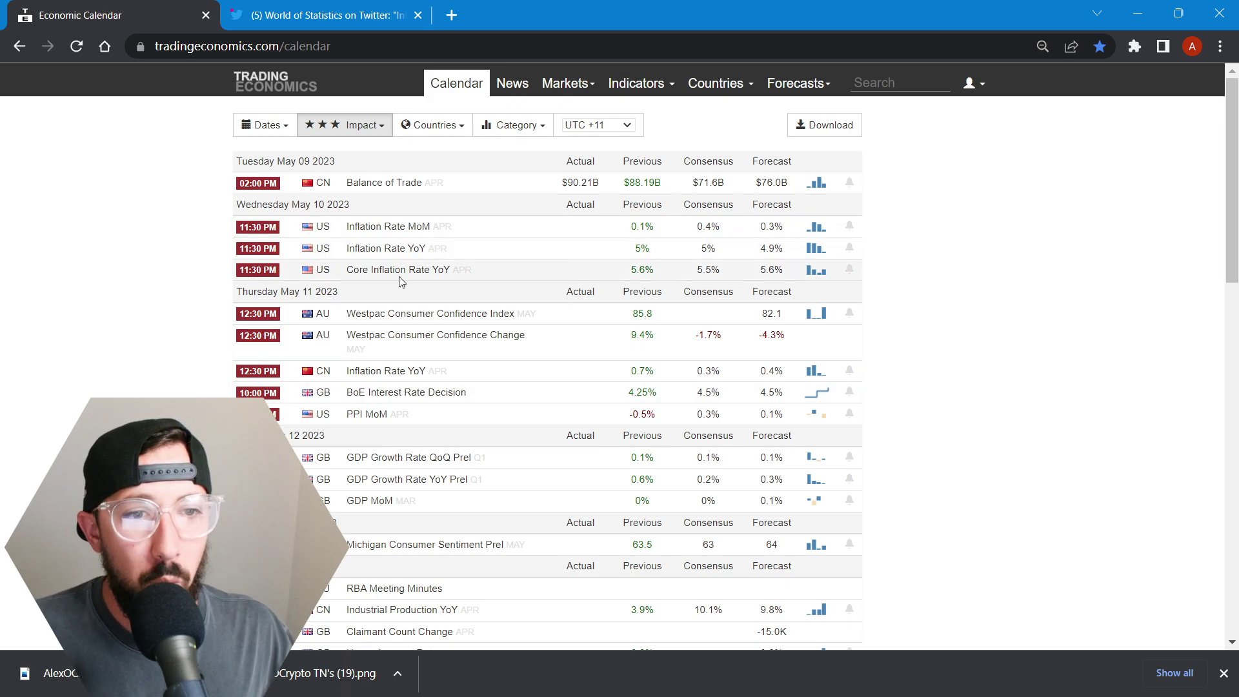
pyautogui.moveTo(380, 271); pyautogui.dragTo(320, 231)
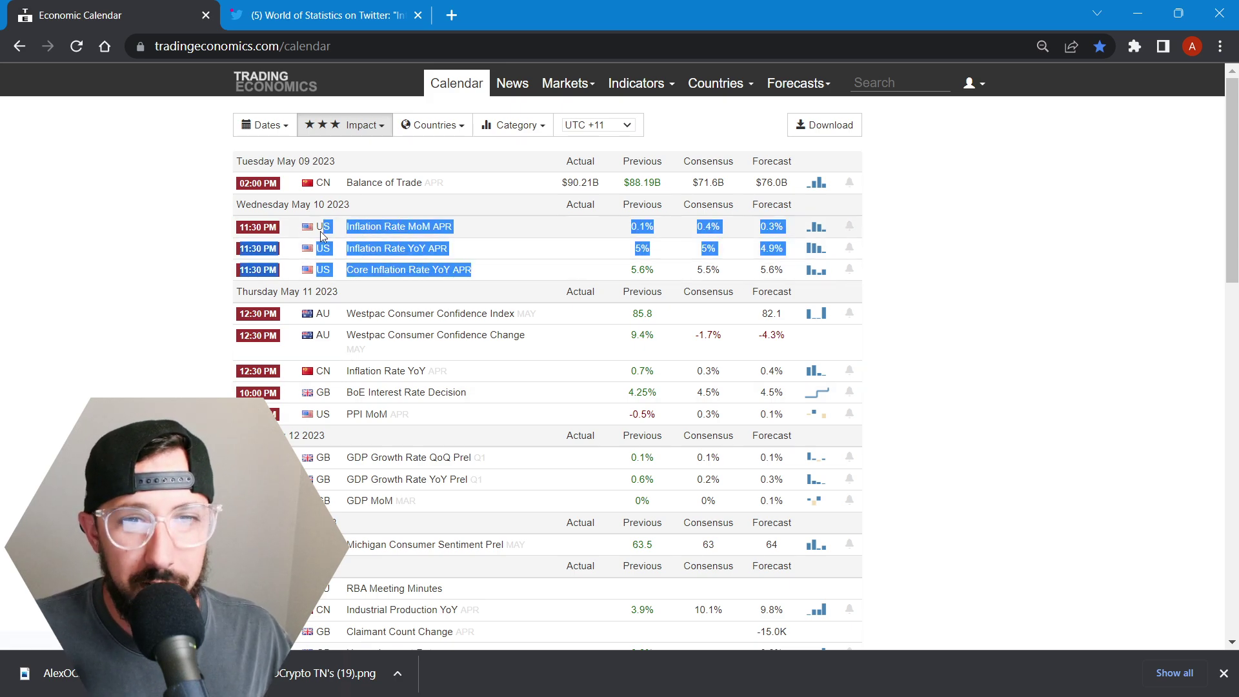
pyautogui.click(202, 222)
# - Examine the World of Statistics tweet listing inflation rates by country, from Argentina down to China
pyautogui.click(308, 12)
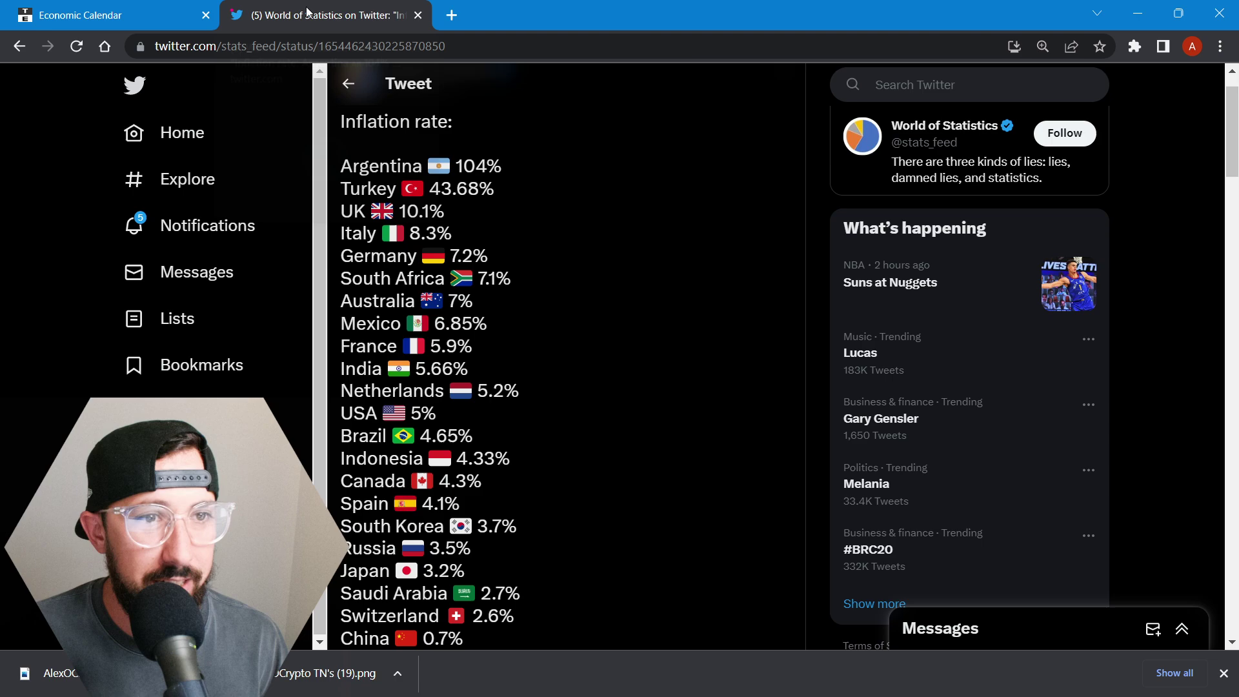
pyautogui.scroll(-2, 1233, 182)
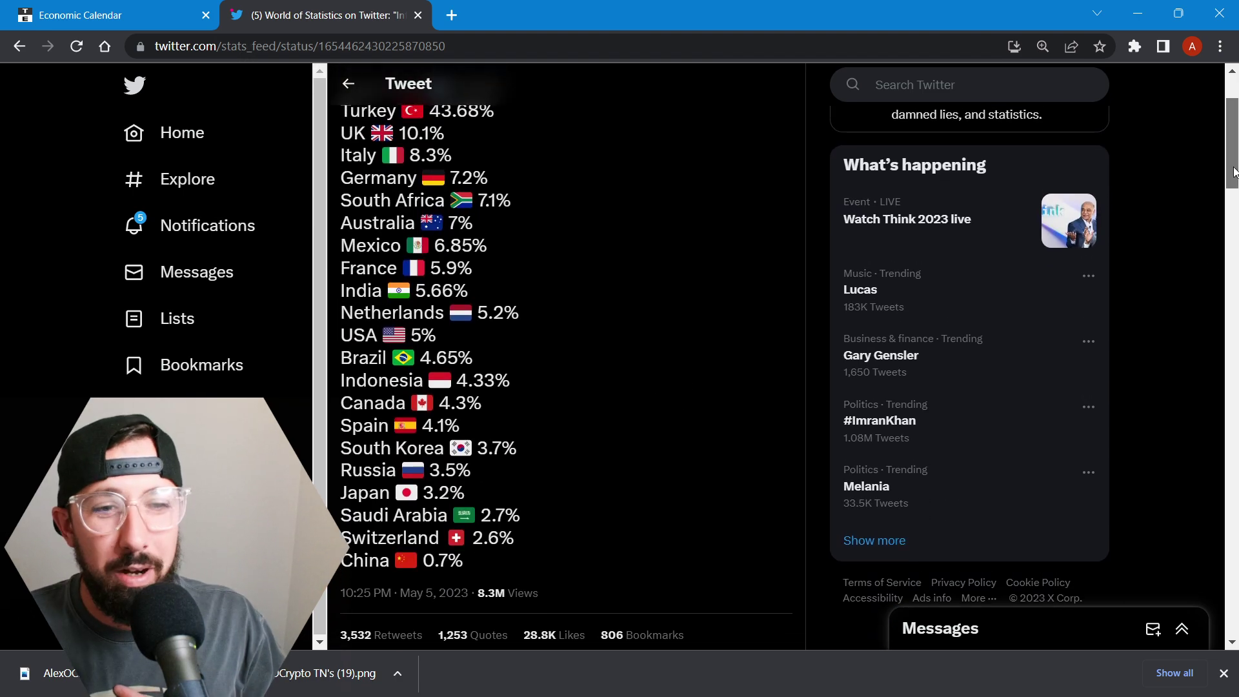
pyautogui.moveTo(1233, 173); pyautogui.dragTo(1234, 171)
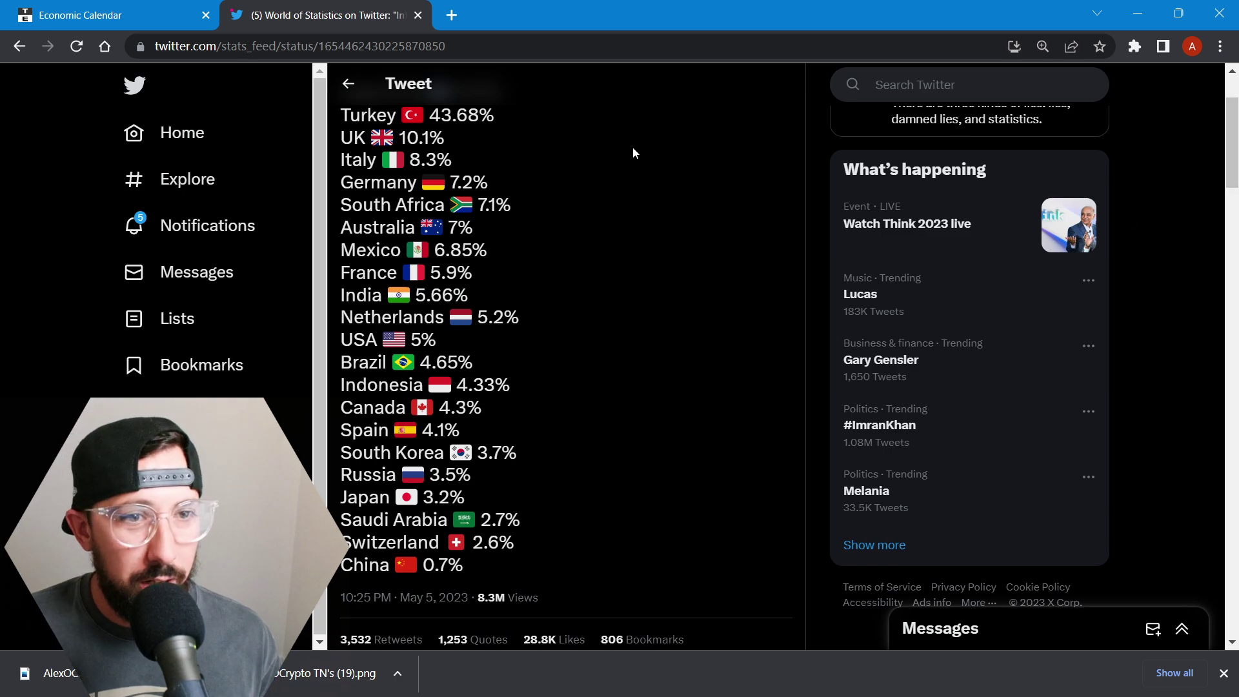
pyautogui.scroll(2, 656, 211)
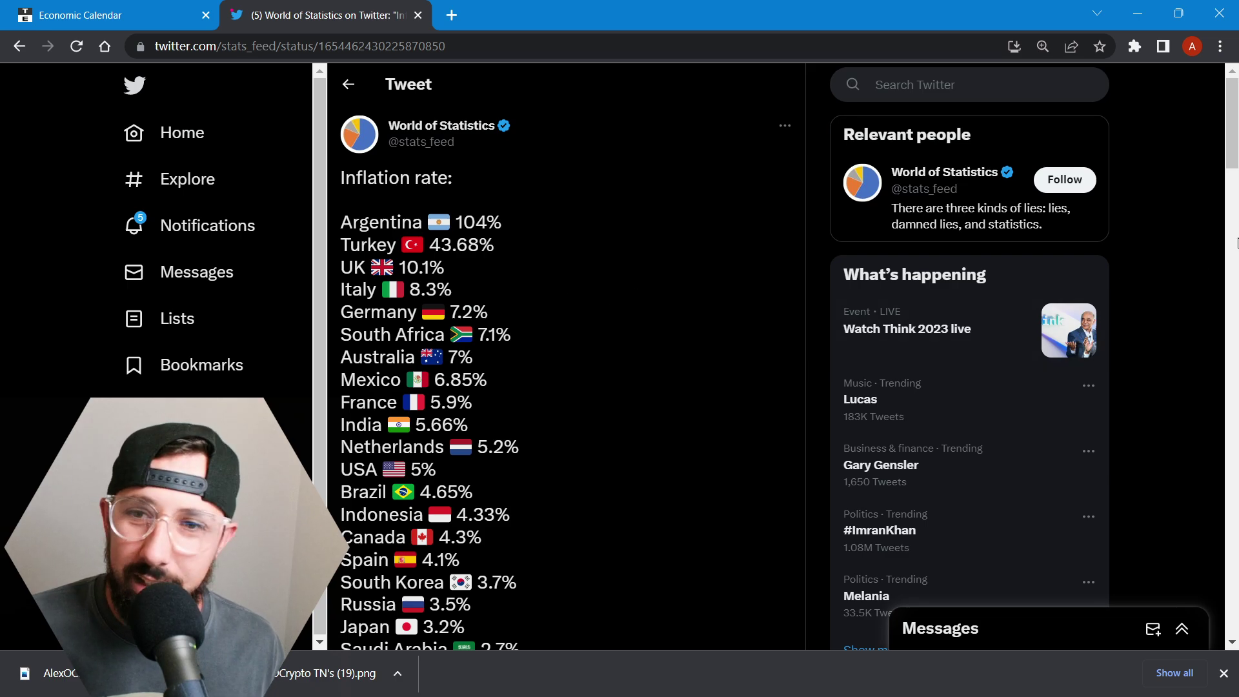
pyautogui.moveTo(1233, 152); pyautogui.dragTo(1231, 167)
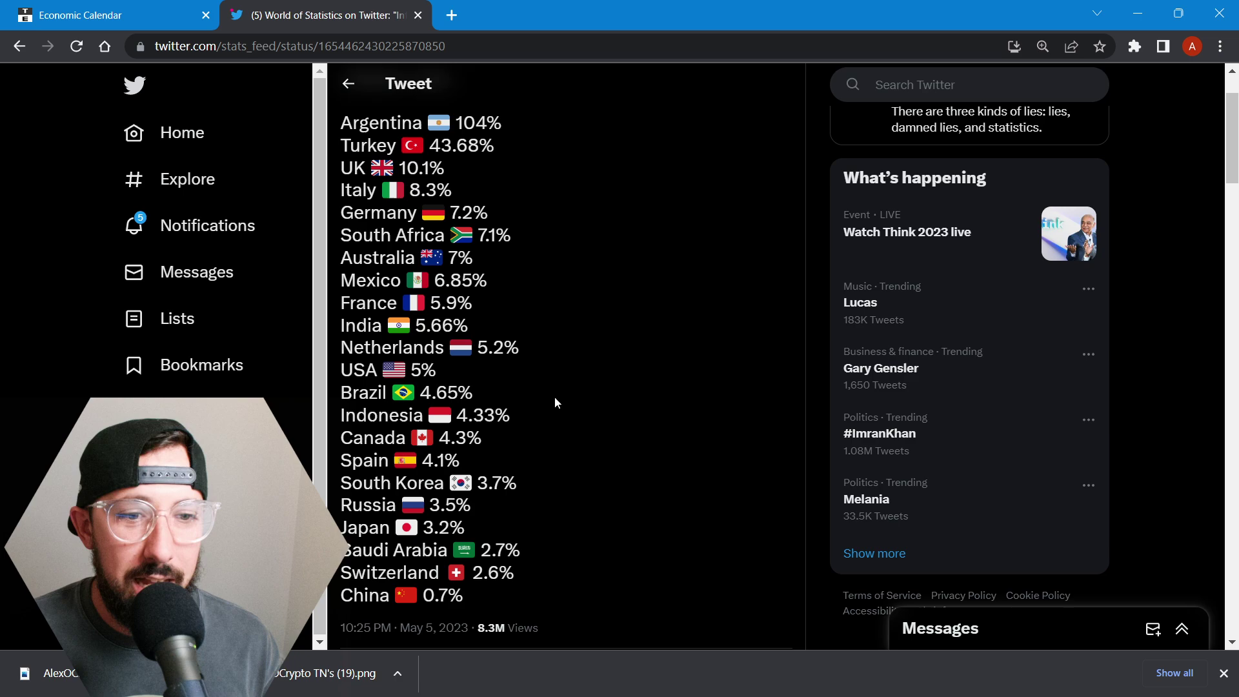
pyautogui.moveTo(513, 442); pyautogui.dragTo(437, 439)
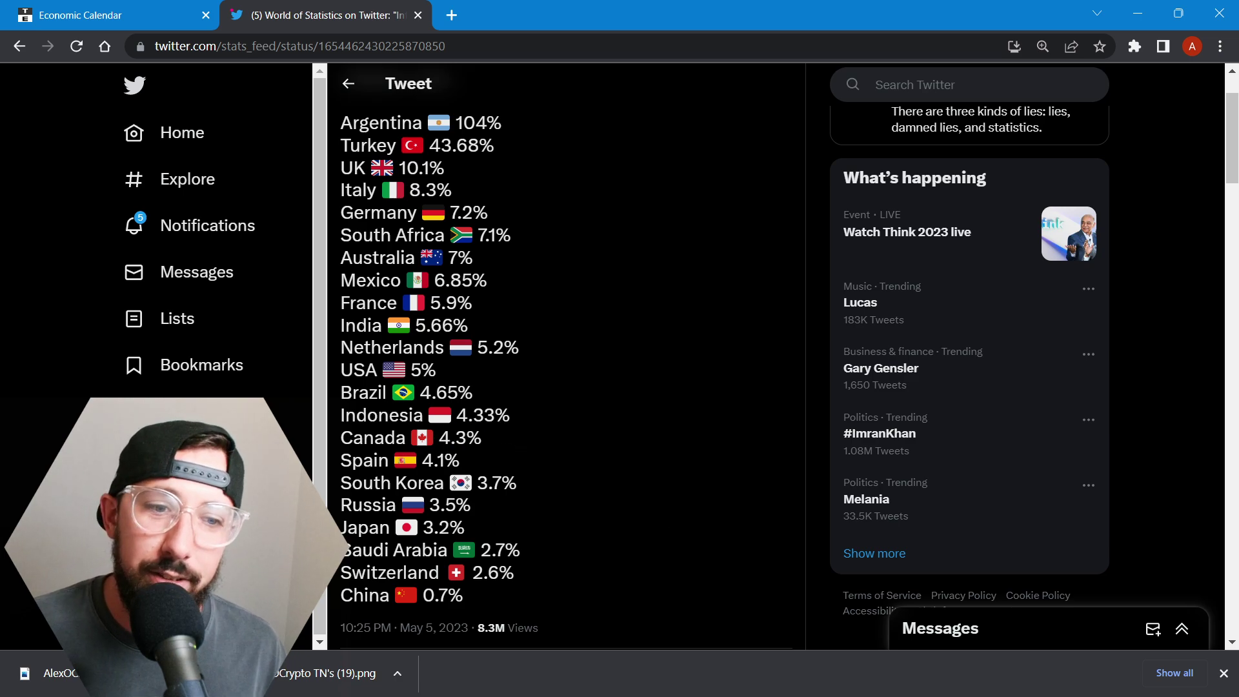
# - Switch back to TradingView and compare the BTCUSDT.P chart on the 5-day and 1-week timeframes
pyautogui.click(126, 18)
pyautogui.click(247, 677)
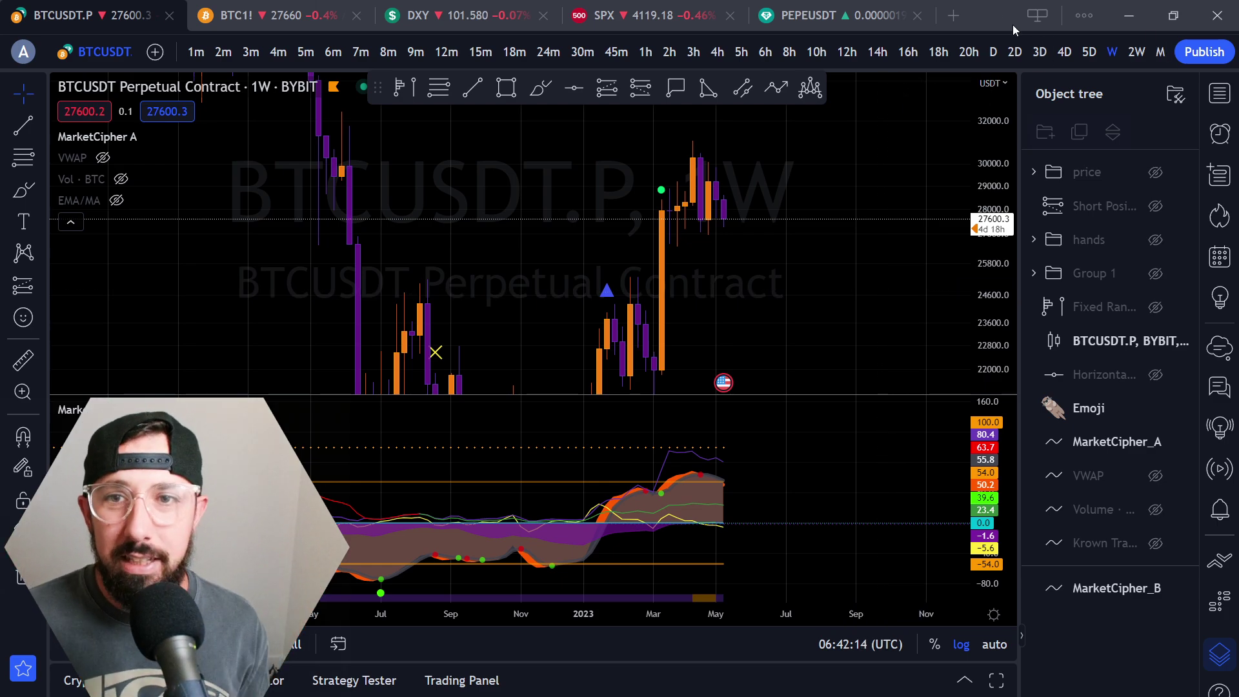
pyautogui.click(1096, 51)
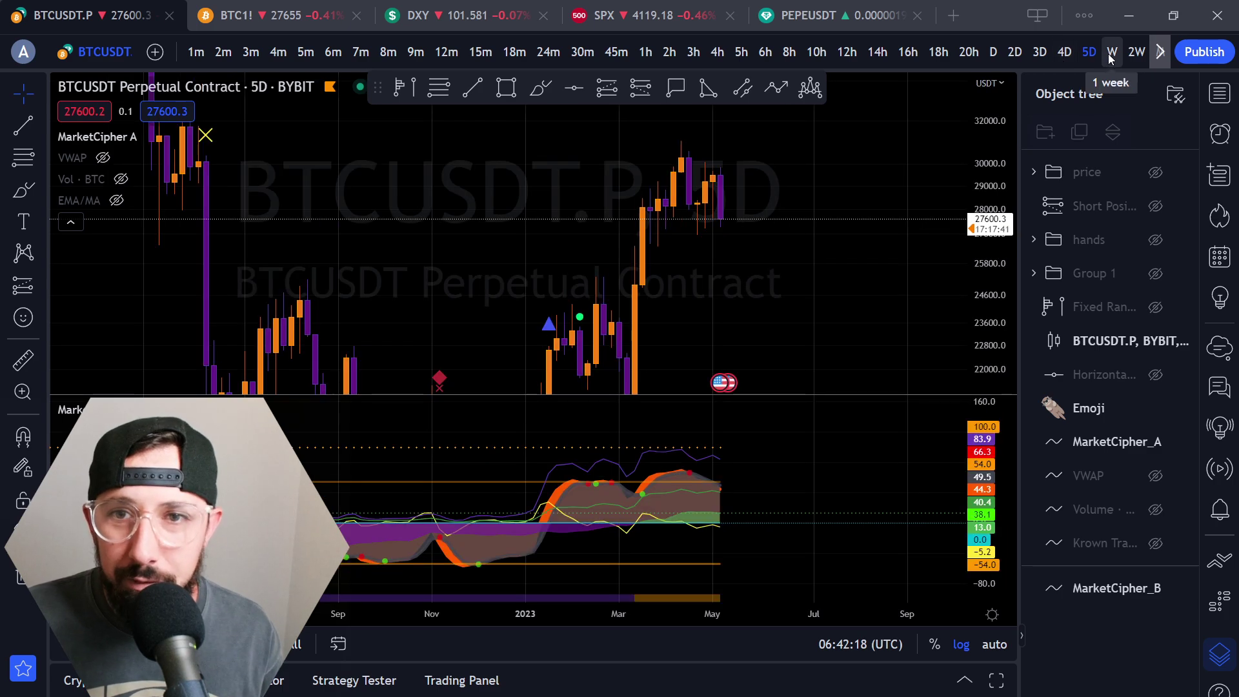
pyautogui.click(1111, 53)
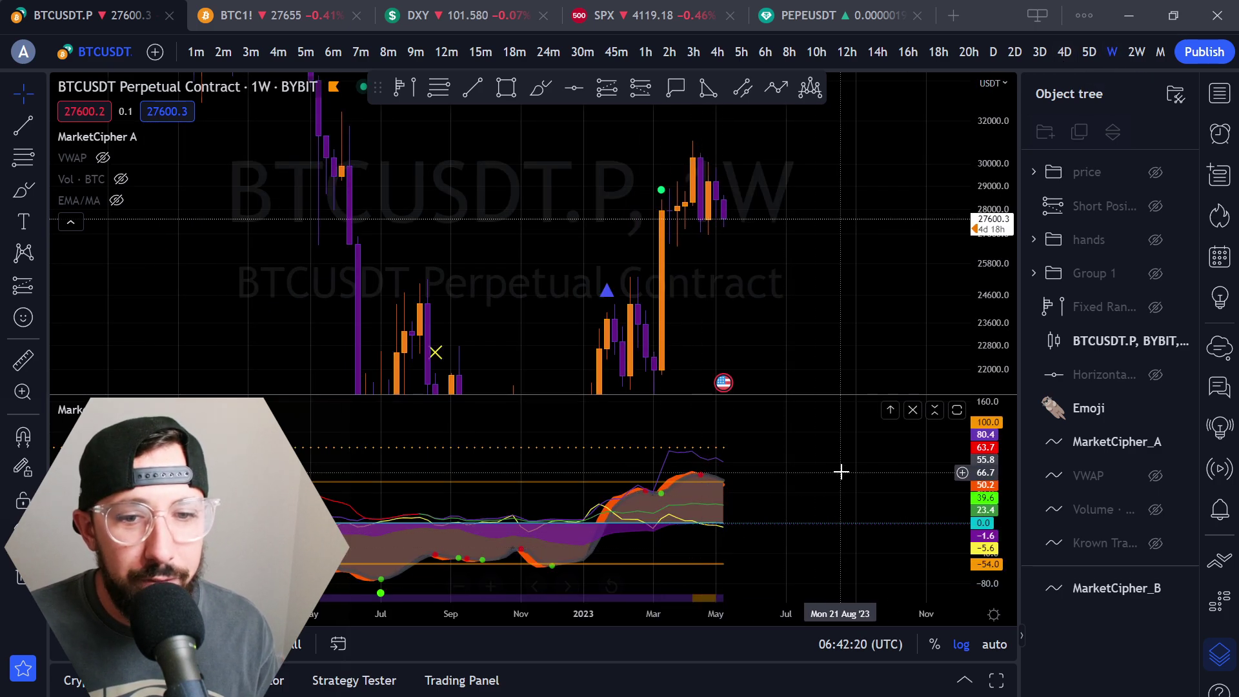
# - Maximize the weekly MarketCipher B pane and brush one arrow to the purple area near the zero line and another along the latest falling peaks
pyautogui.doubleClick(752, 501)
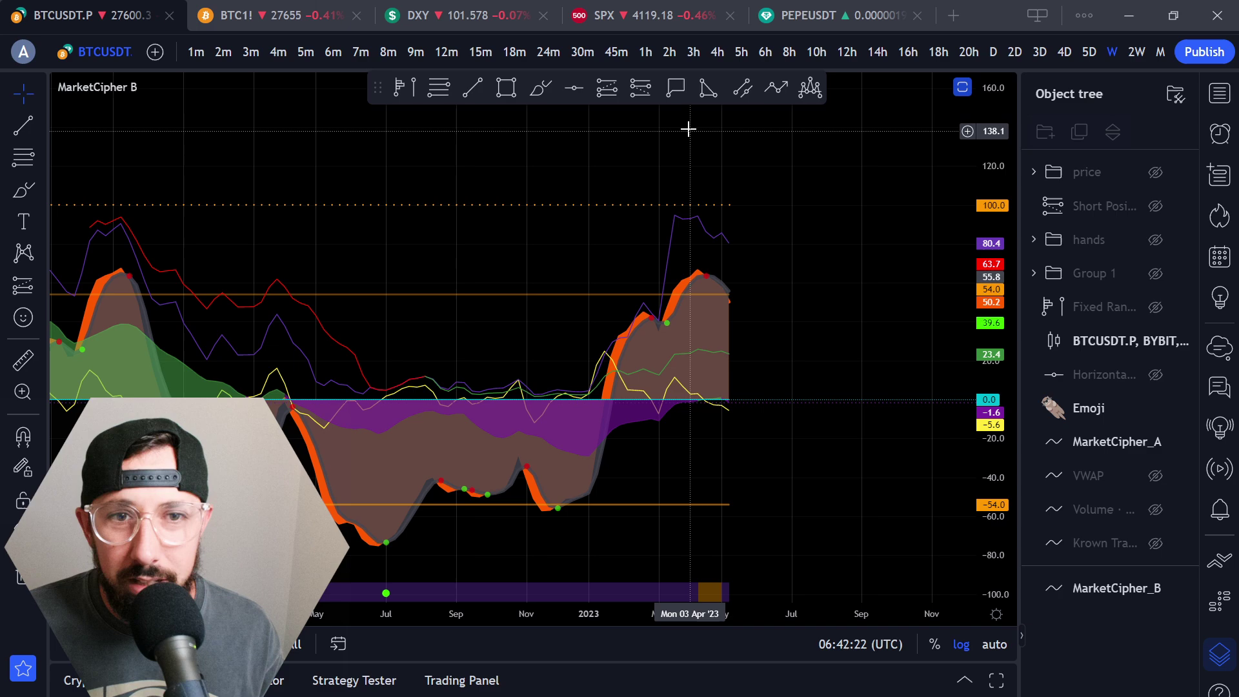
pyautogui.click(541, 88)
pyautogui.moveTo(801, 473); pyautogui.dragTo(703, 407)
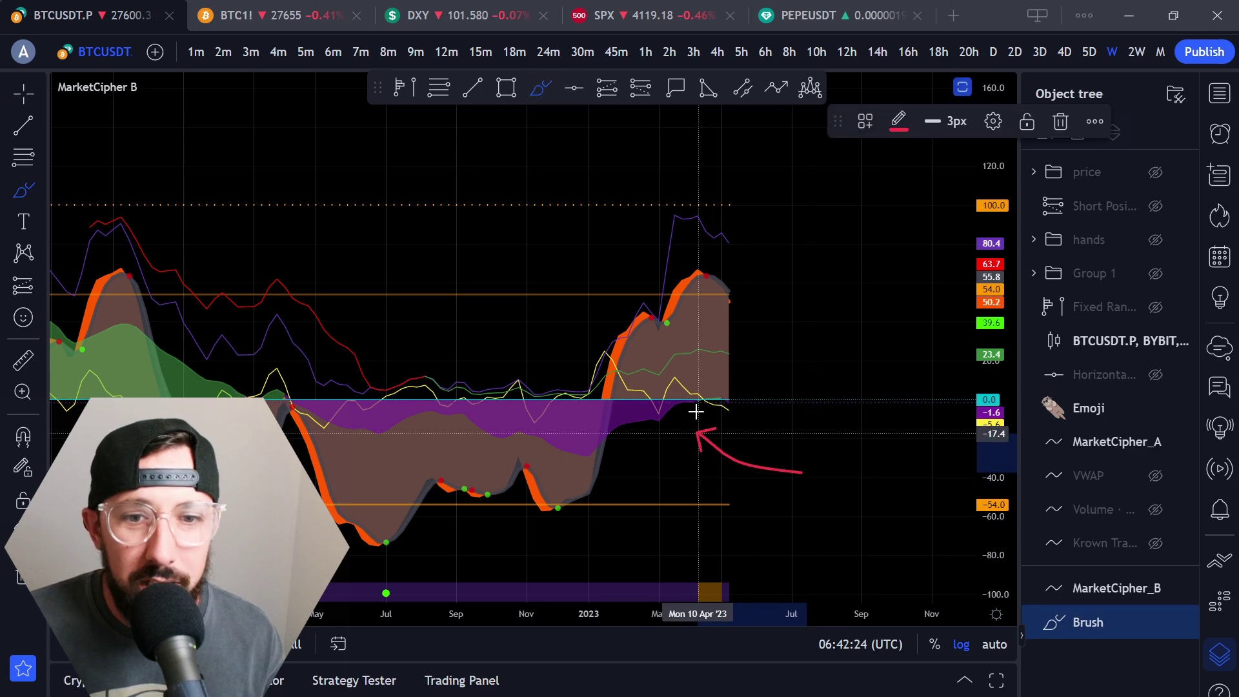
pyautogui.moveTo(641, 195)
pyautogui.mouseDown()
pyautogui.moveTo(711, 233)
pyautogui.moveTo(741, 268)
pyautogui.mouseUp()
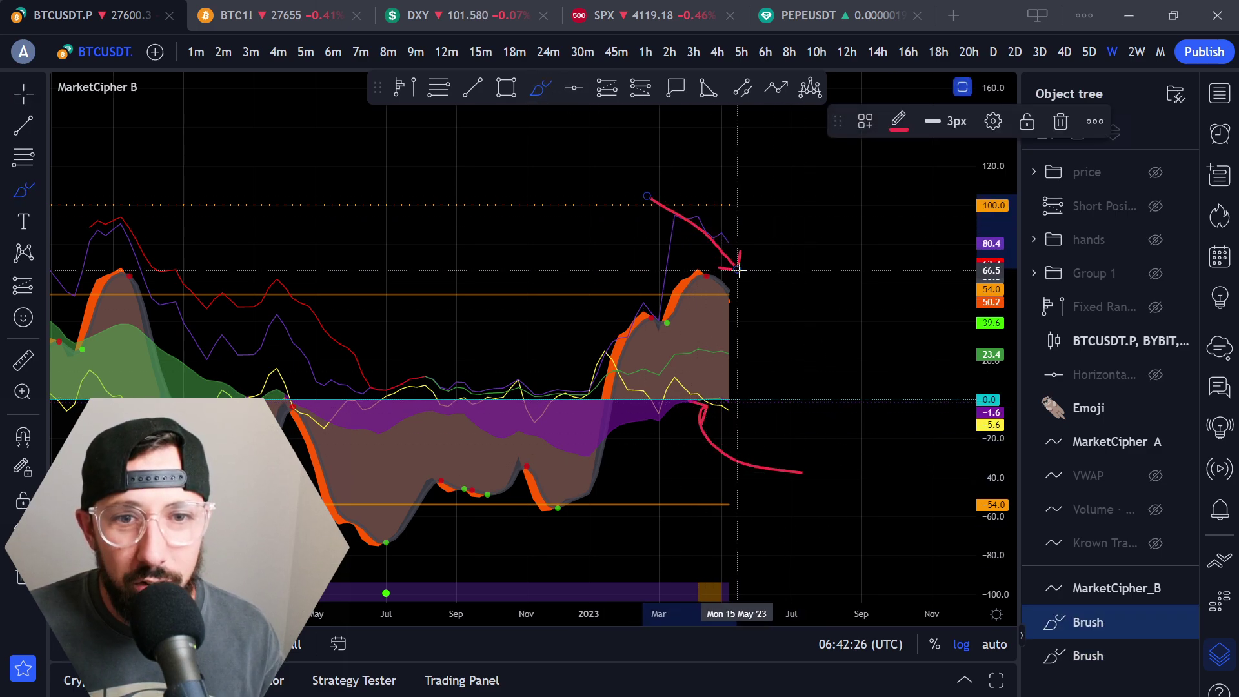
# - Undo all brush arrows, including trial strokes over the latest wave, and restore the price pane above MarketCipher B
pyautogui.hotkey('ctrl', 'z')
pyautogui.moveTo(667, 318); pyautogui.dragTo(760, 288)
pyautogui.hotkey('ctrl', 'z')
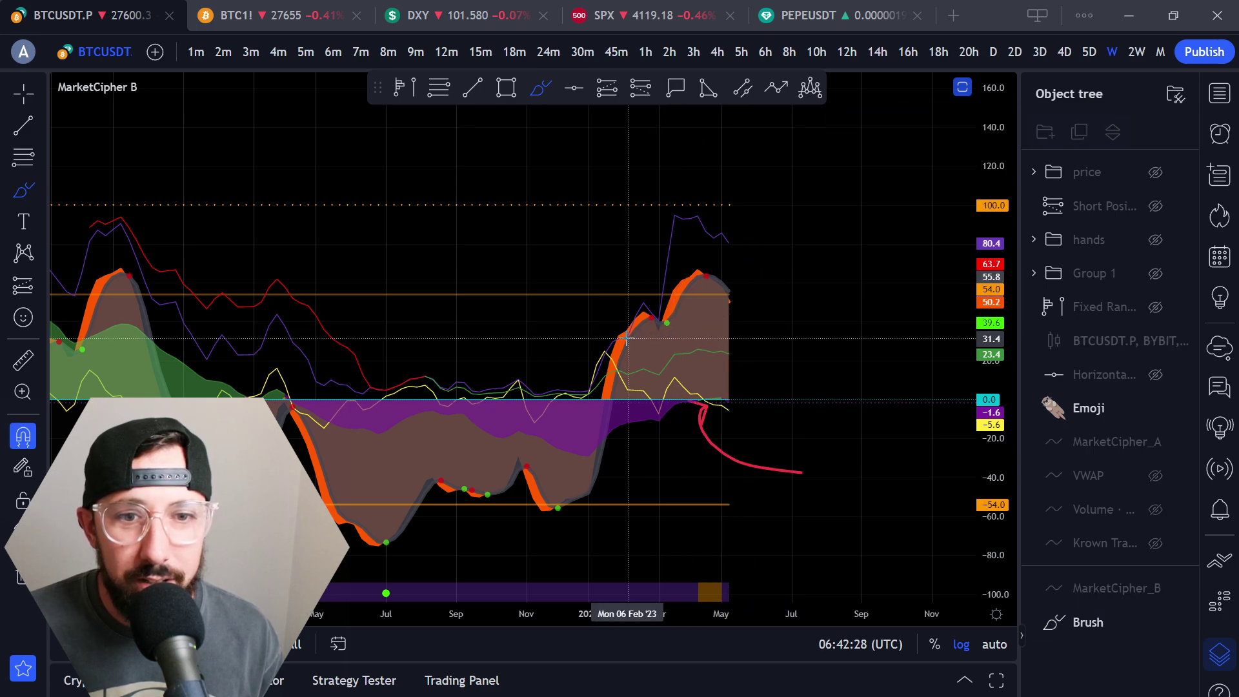
pyautogui.moveTo(686, 291); pyautogui.dragTo(746, 299)
pyautogui.hotkey('ctrl', 'z')
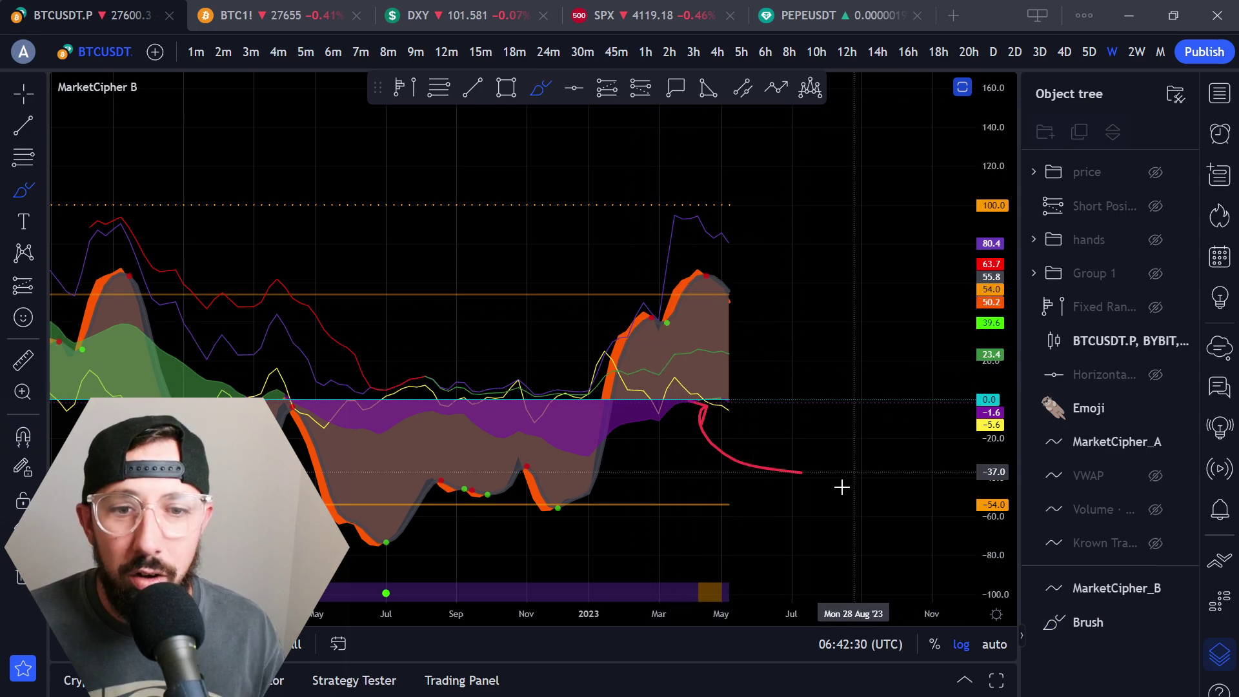
pyautogui.hotkey('ctrl', 'z')
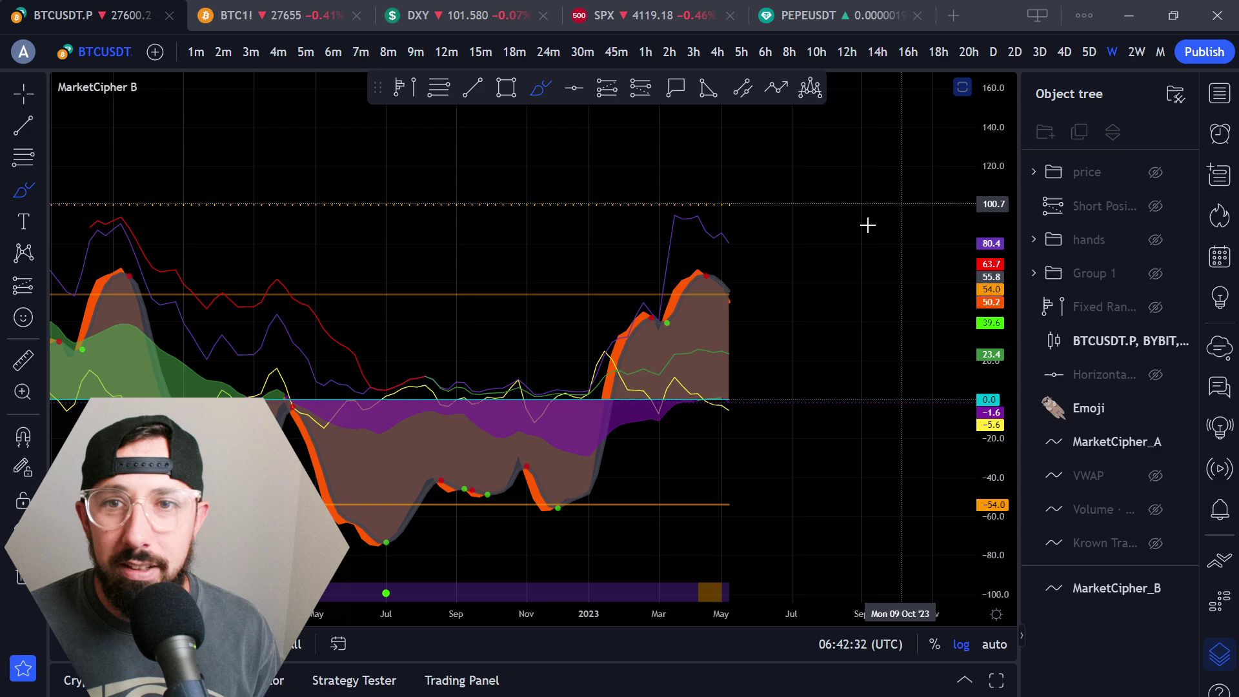
pyautogui.doubleClick(821, 227)
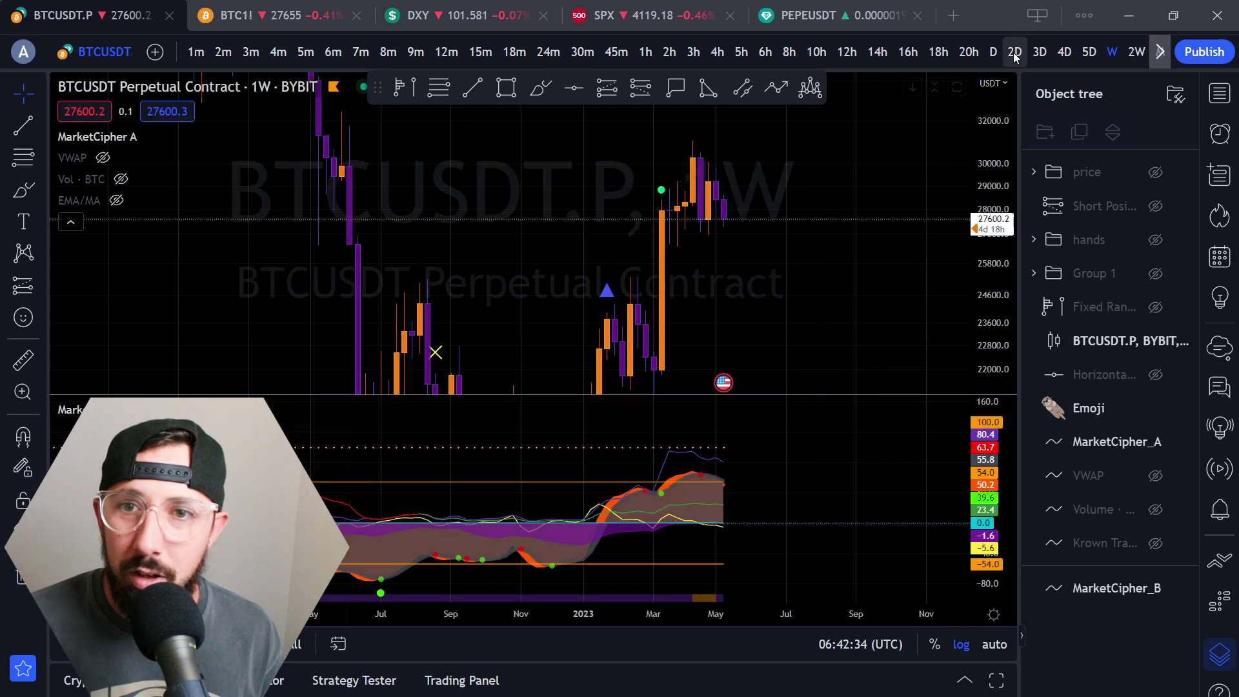
# - Compare the BTCUSDT.P chart on the 5-day, 4-day, 3-day and 2-day timeframes, rechecking 3-day before returning to 2-day
pyautogui.click(1082, 56)
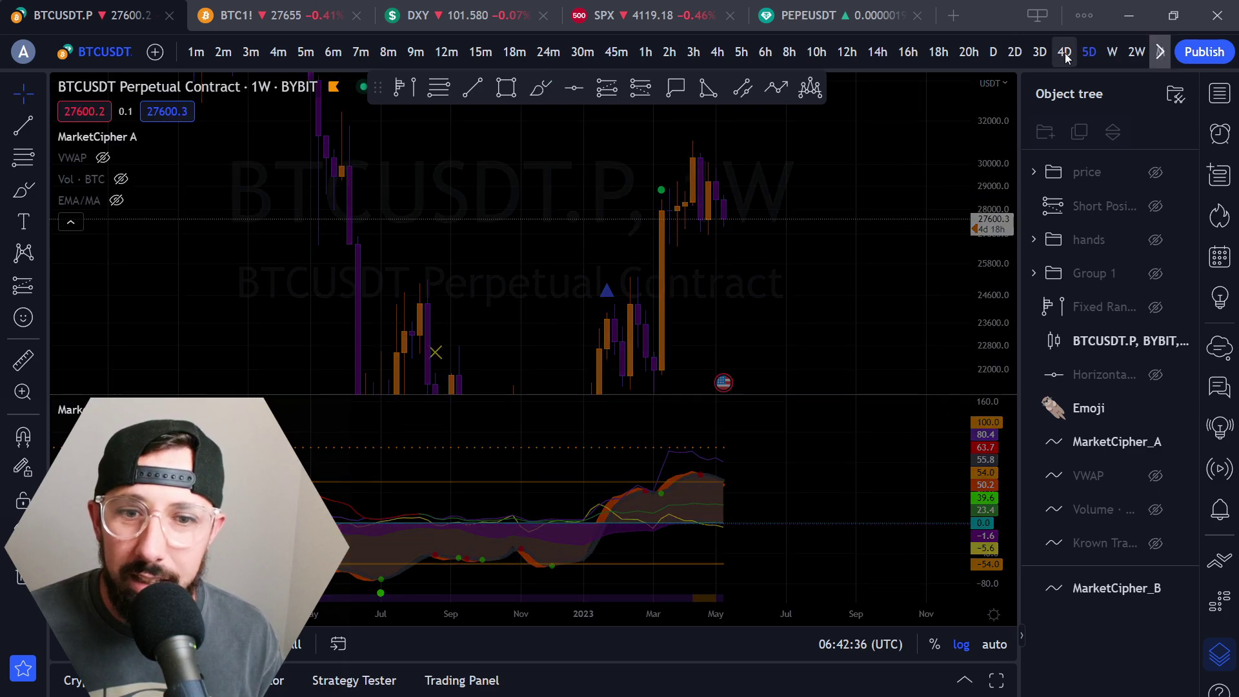
pyautogui.click(1065, 58)
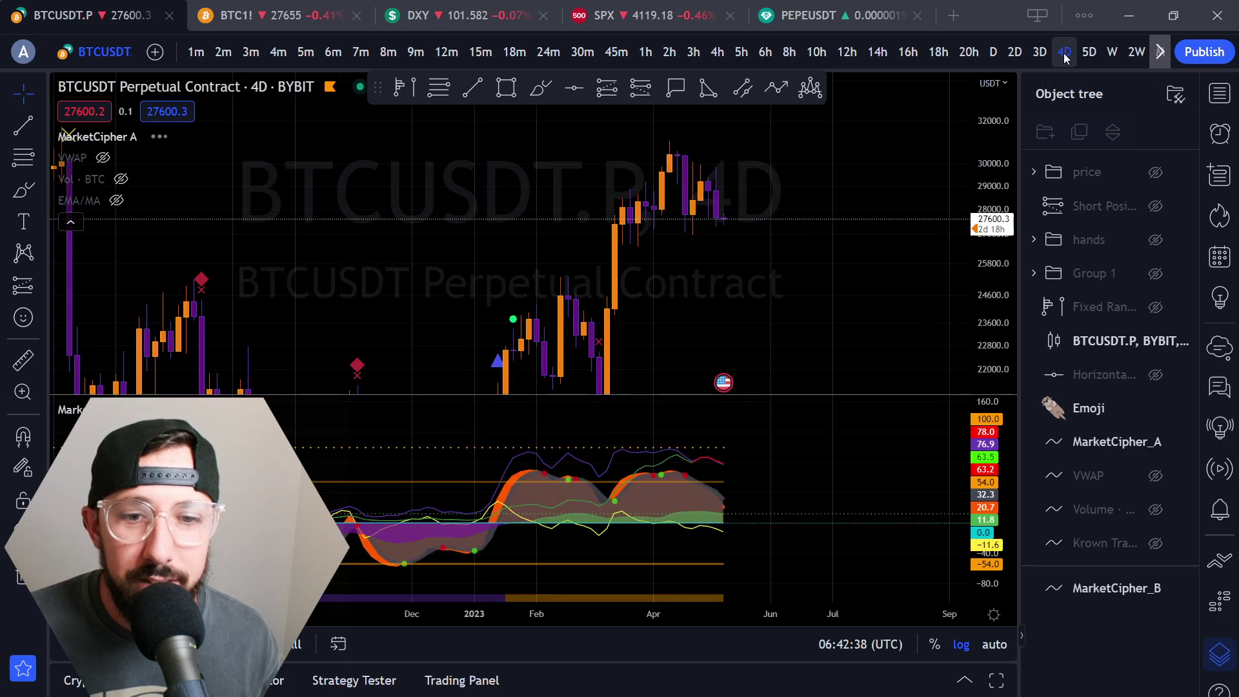
pyautogui.click(1041, 52)
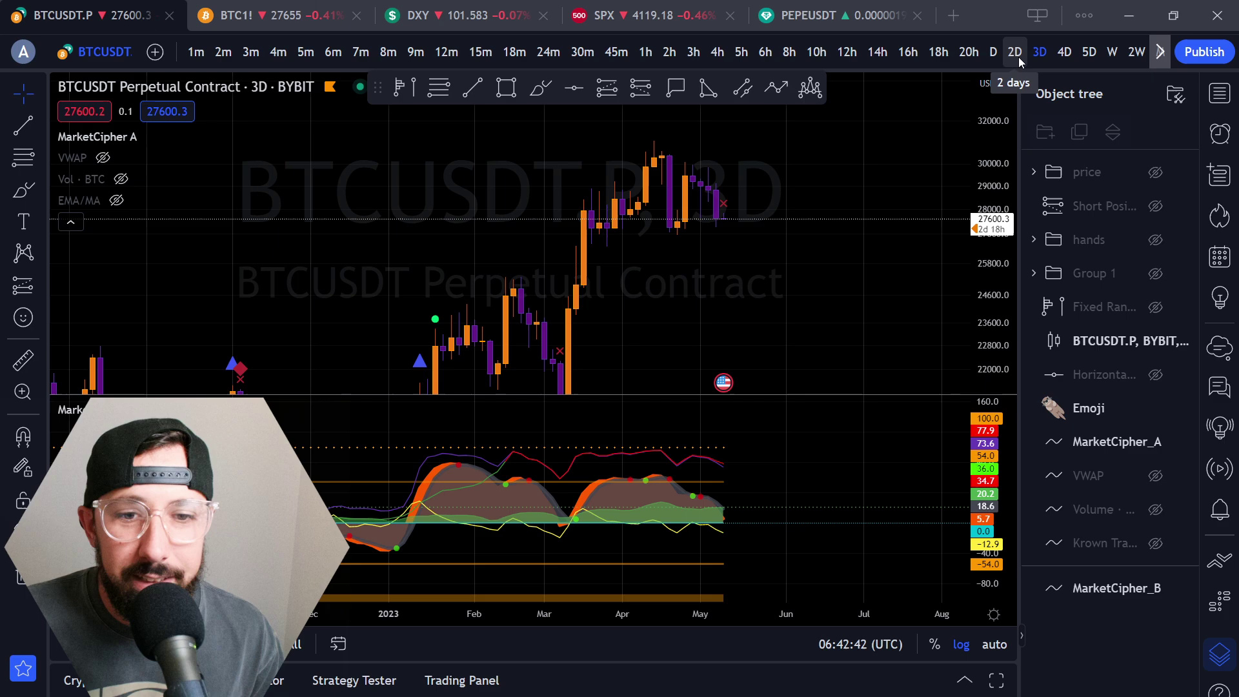
pyautogui.click(1016, 53)
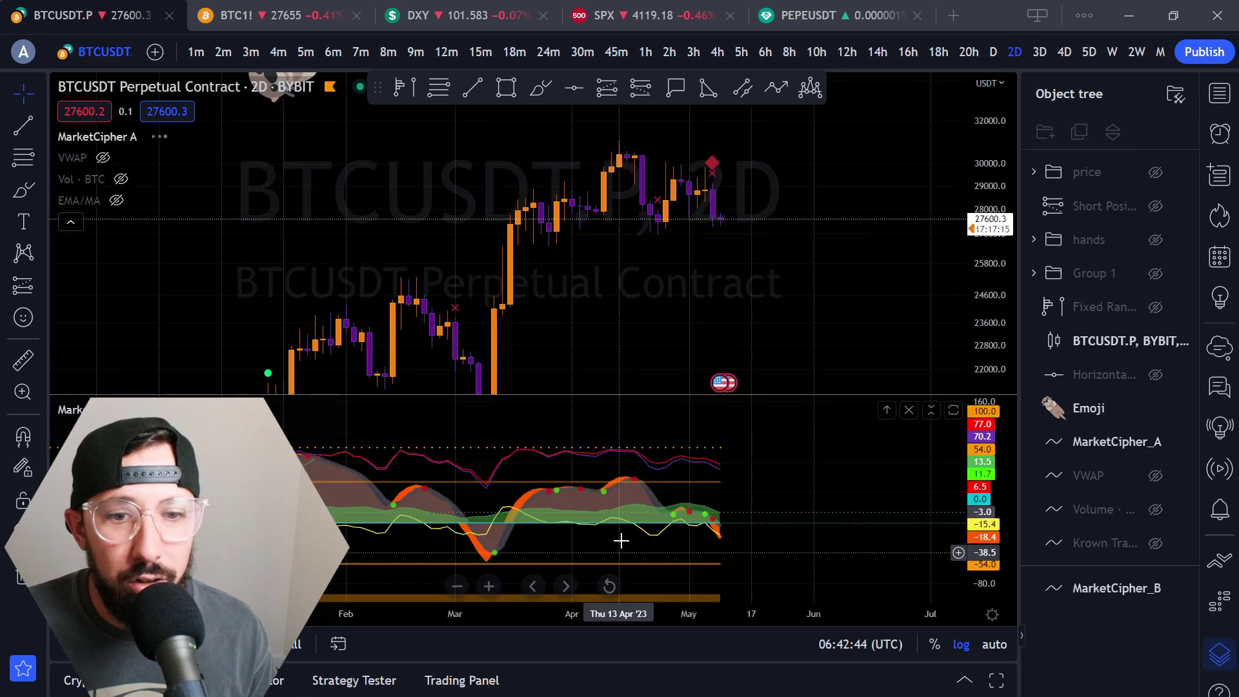
pyautogui.click(1044, 57)
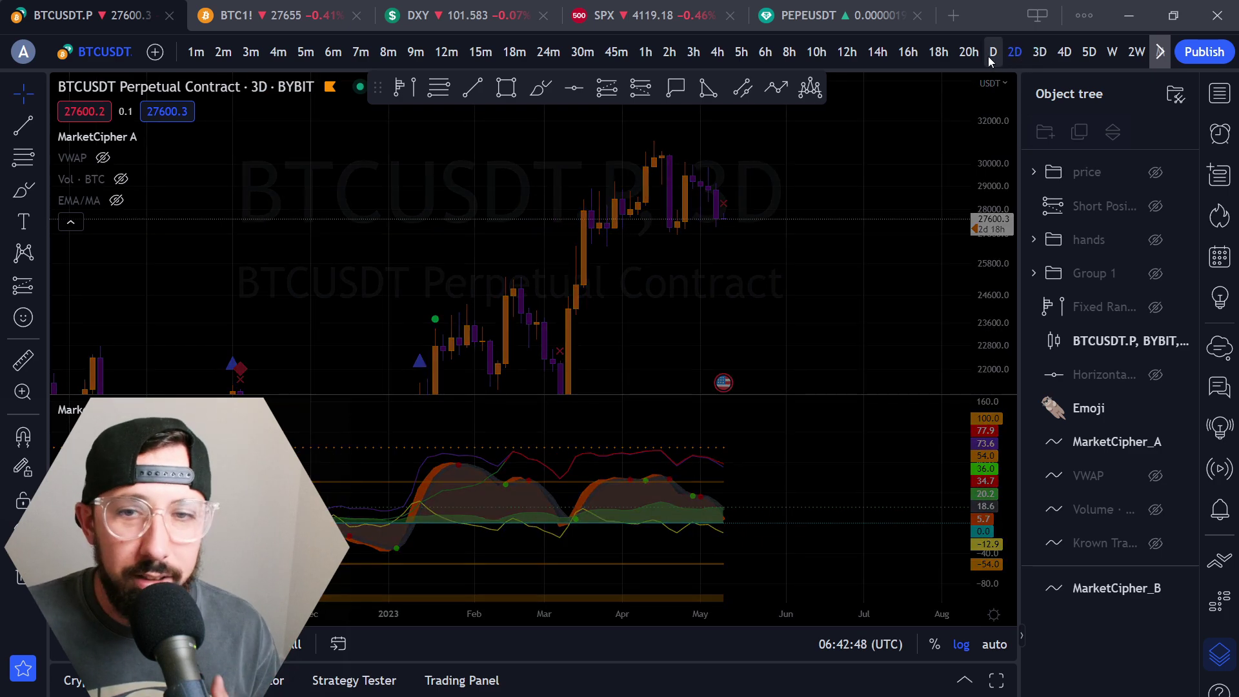
pyautogui.click(1012, 57)
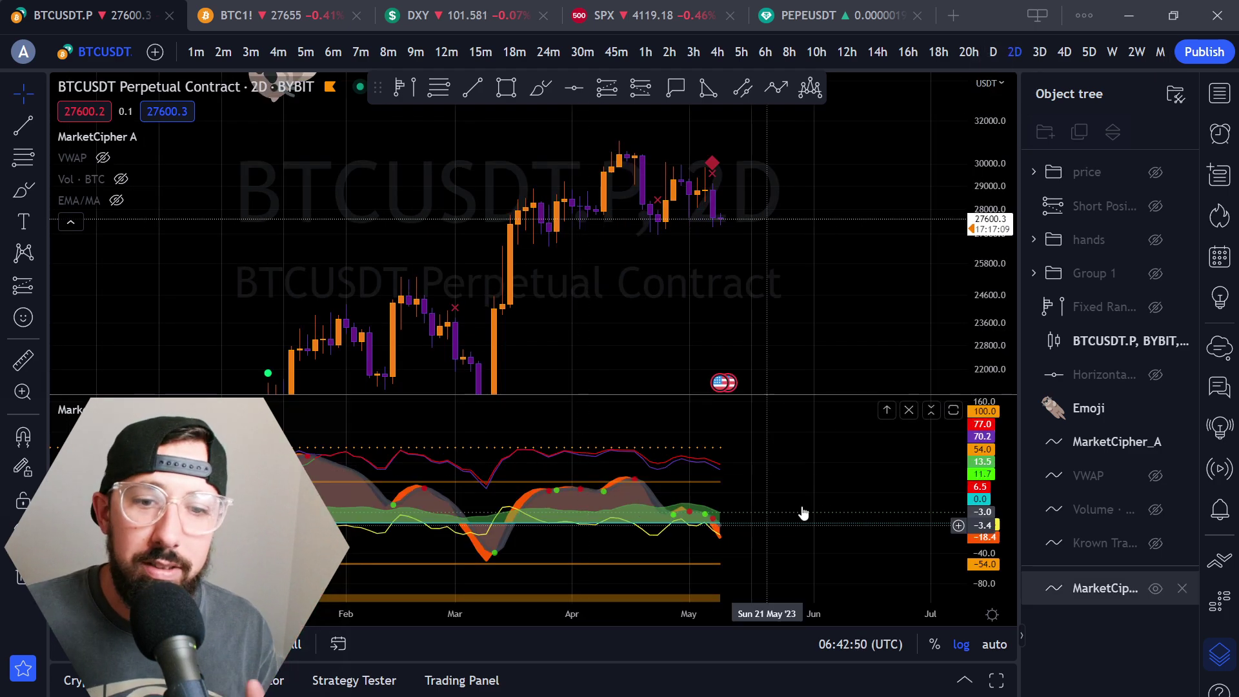
# - Maximize the MarketCipher B pane and compare its waves on the 1-day and 2-day timeframes
pyautogui.doubleClick(777, 478)
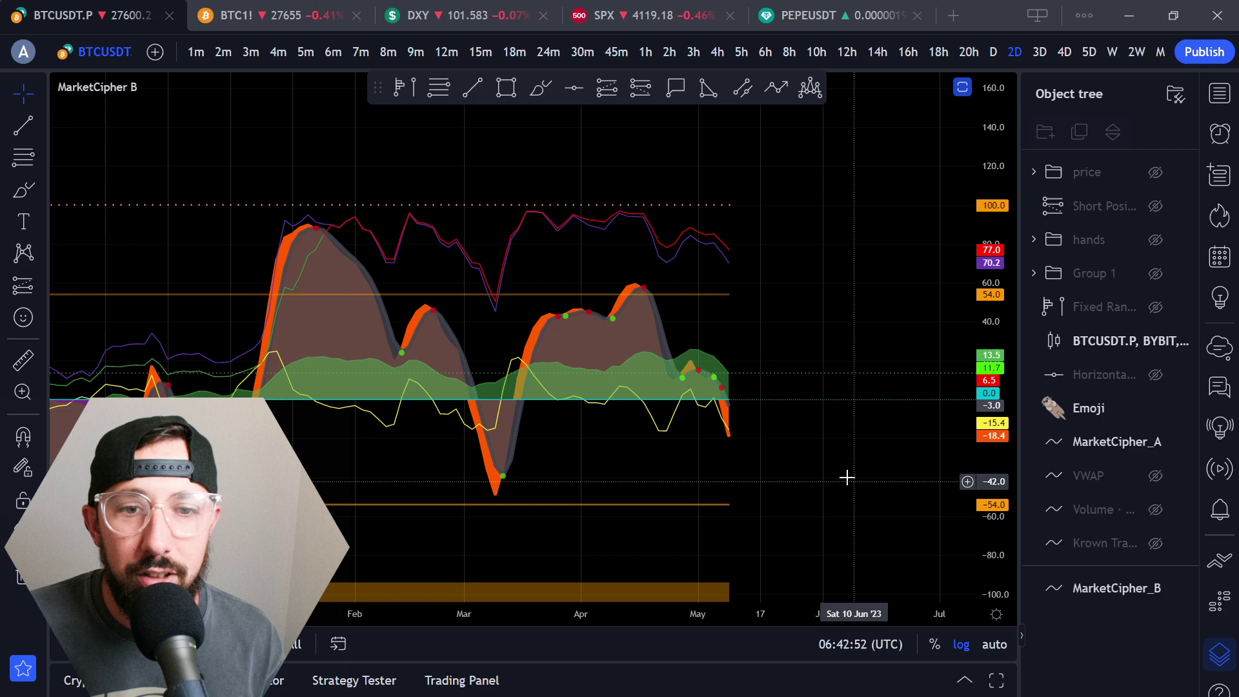
pyautogui.click(994, 50)
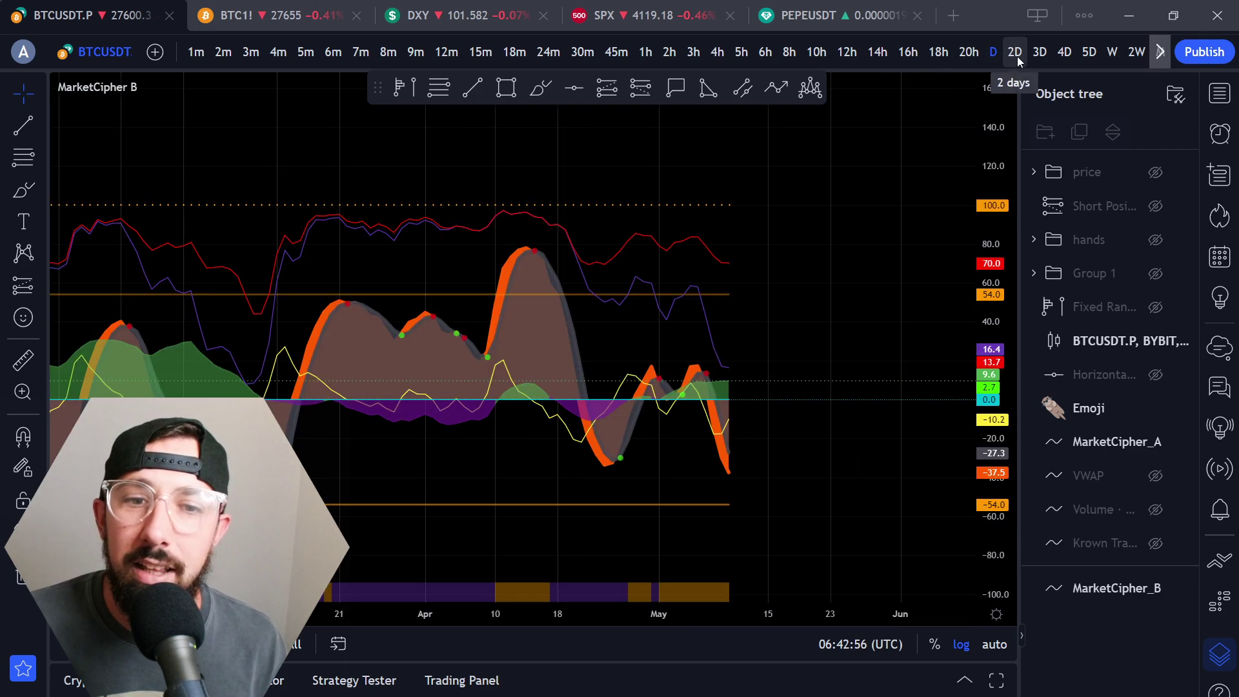
pyautogui.click(1017, 57)
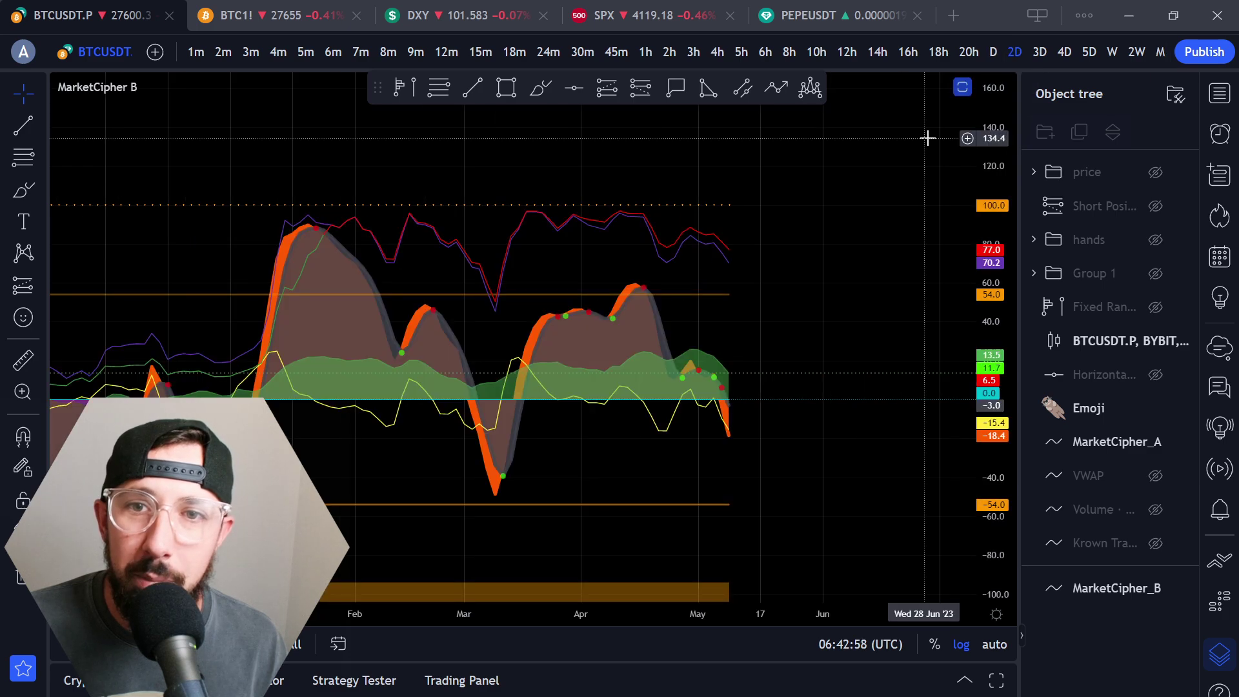
# - On the 3-day timeframe, brush an arrow arching over the green area and falling below zero around July, and delete it
pyautogui.click(1040, 53)
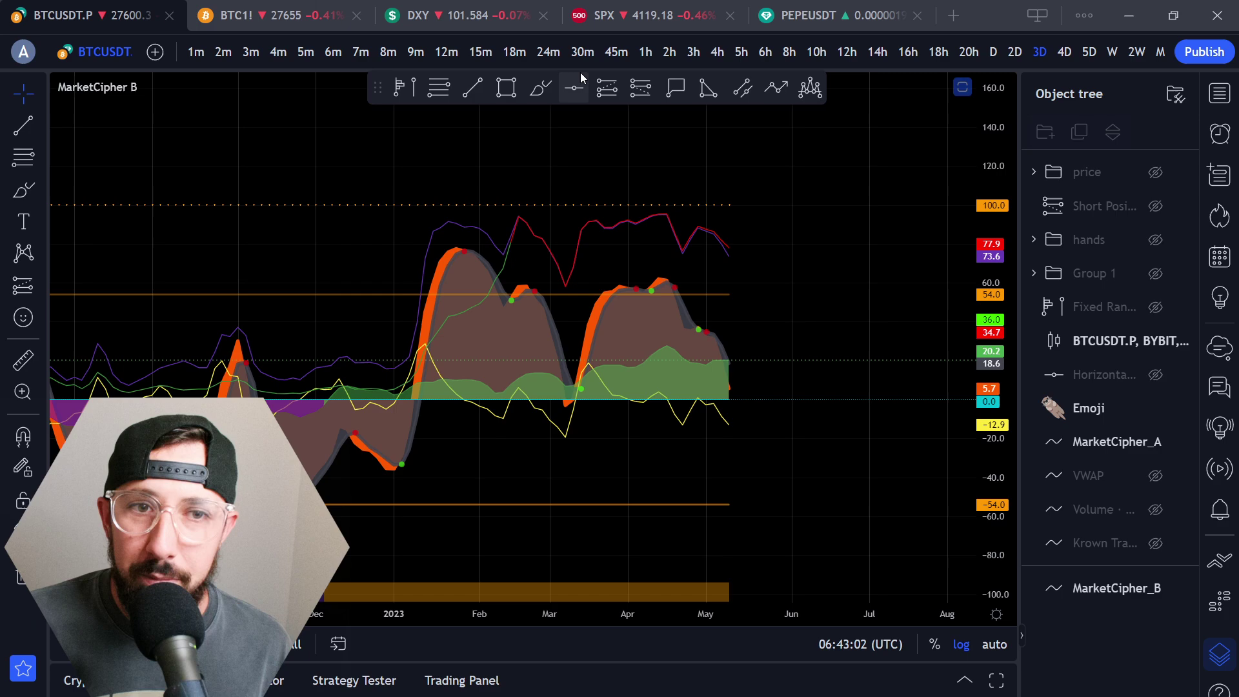
pyautogui.moveTo(307, 404)
pyautogui.mouseDown()
pyautogui.moveTo(388, 380)
pyautogui.moveTo(716, 354)
pyautogui.moveTo(884, 418)
pyautogui.mouseUp()
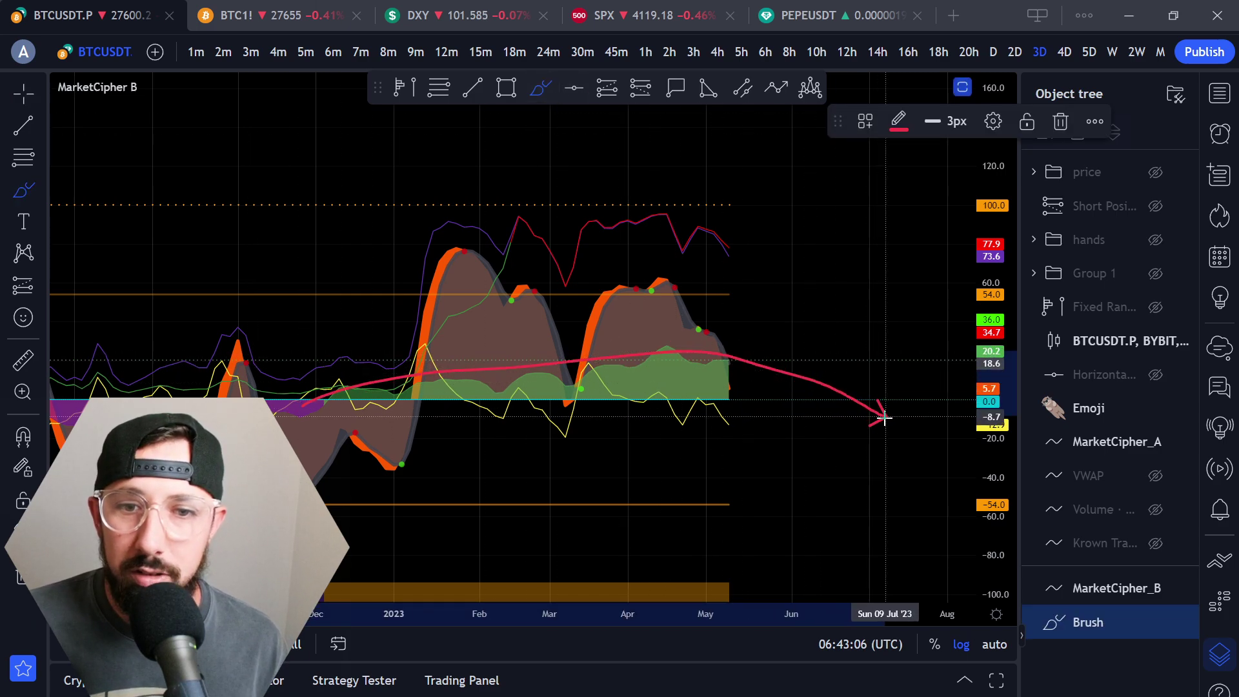
pyautogui.press('Delete')
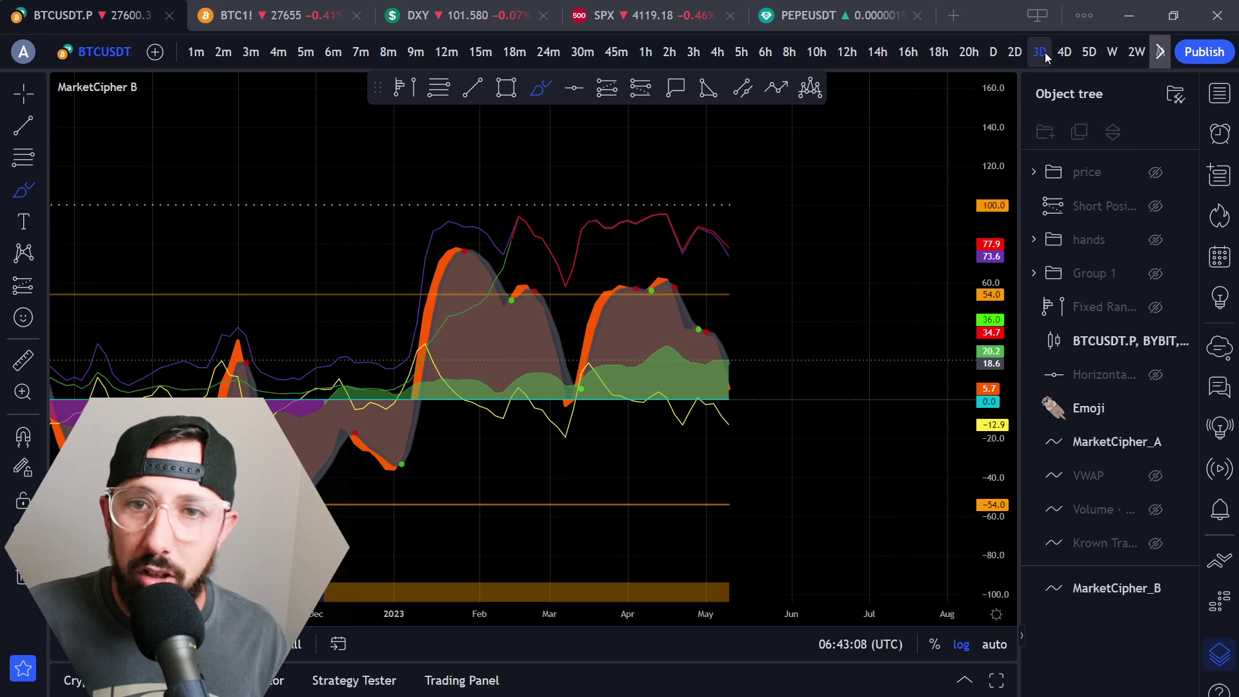
# - Return to the 2-day timeframe, restore the price pane to check the latest candles, and switch the chart to 1-day
pyautogui.click(1011, 54)
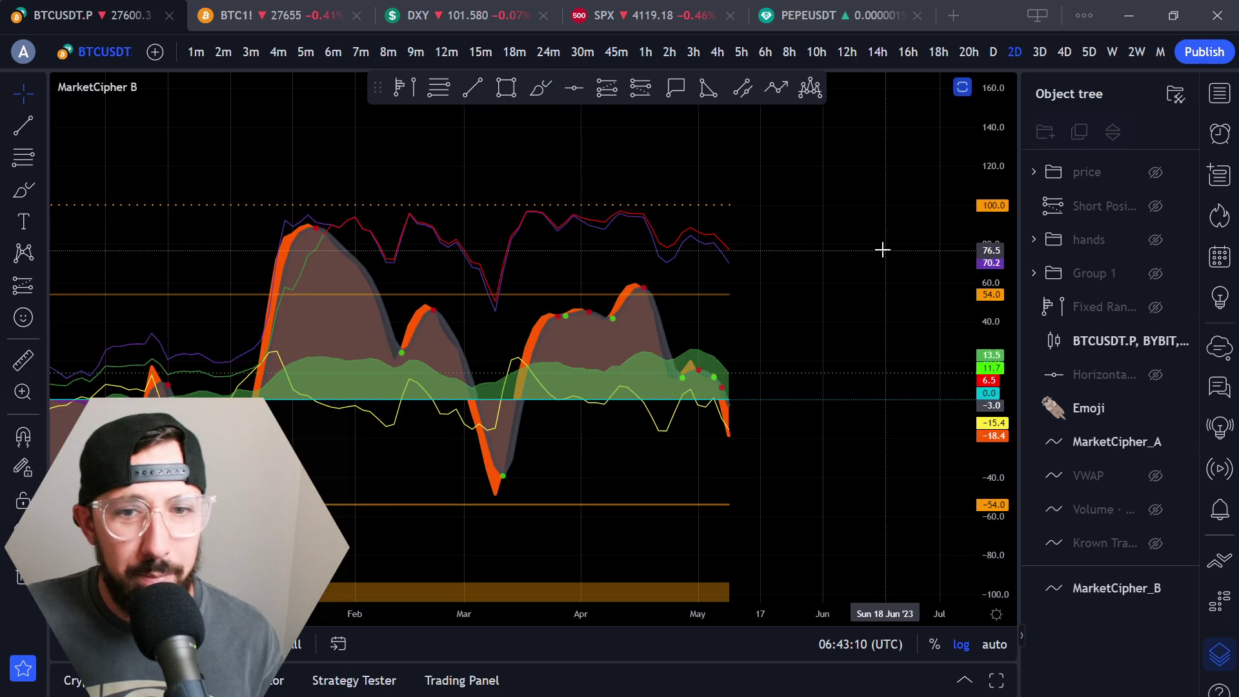
pyautogui.doubleClick(820, 239)
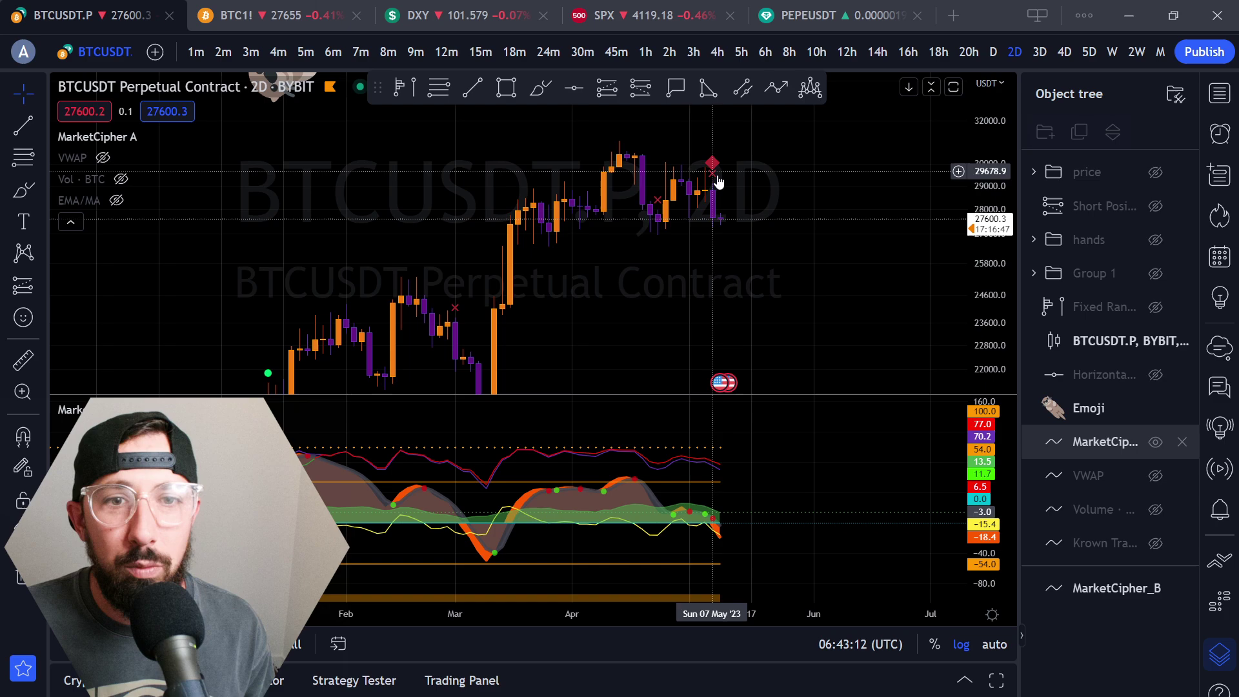
pyautogui.click(1000, 53)
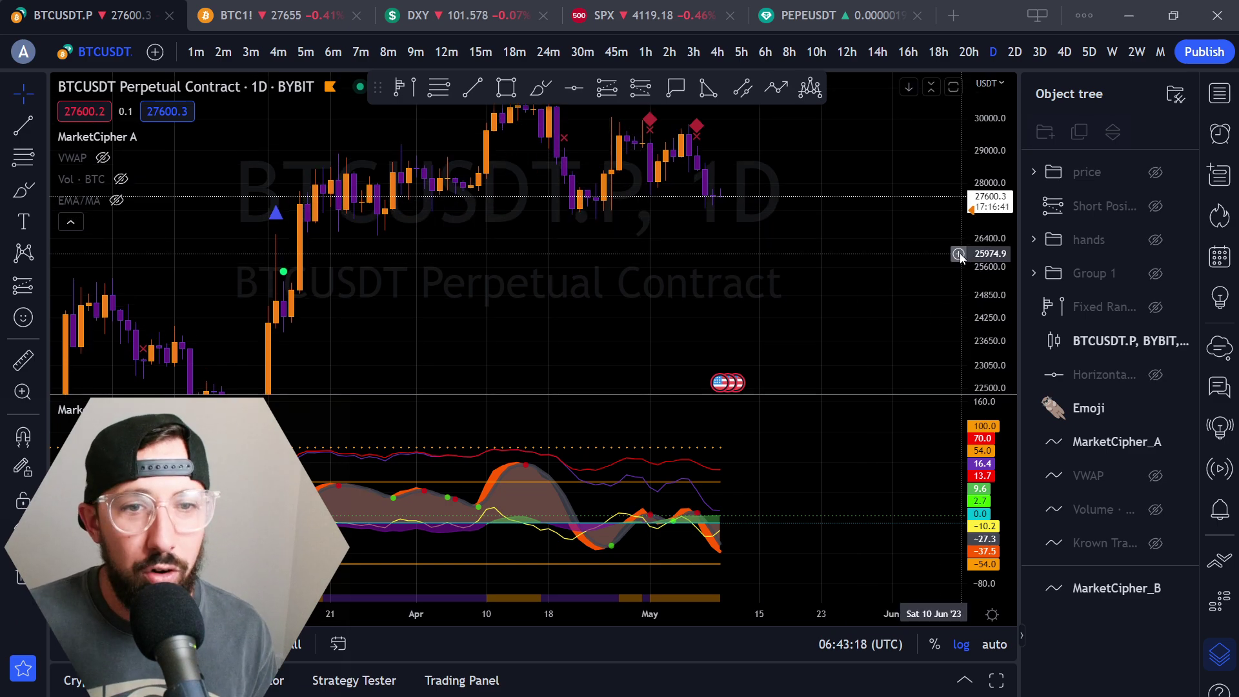
# - Enlarge the MarketCipher B pane, brush a horizontal arrow from the latest wave peak to mid-May, delete it, and restore the price pane
pyautogui.moveTo(887, 275); pyautogui.dragTo(872, 316)
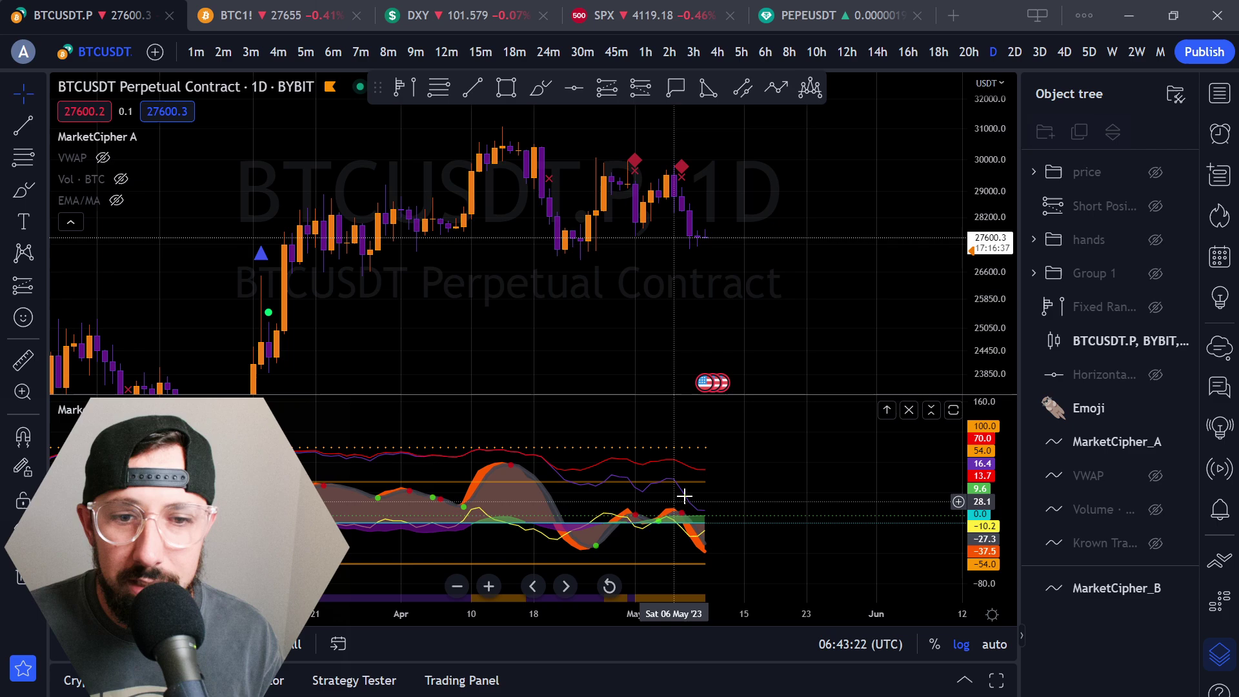
pyautogui.doubleClick(741, 475)
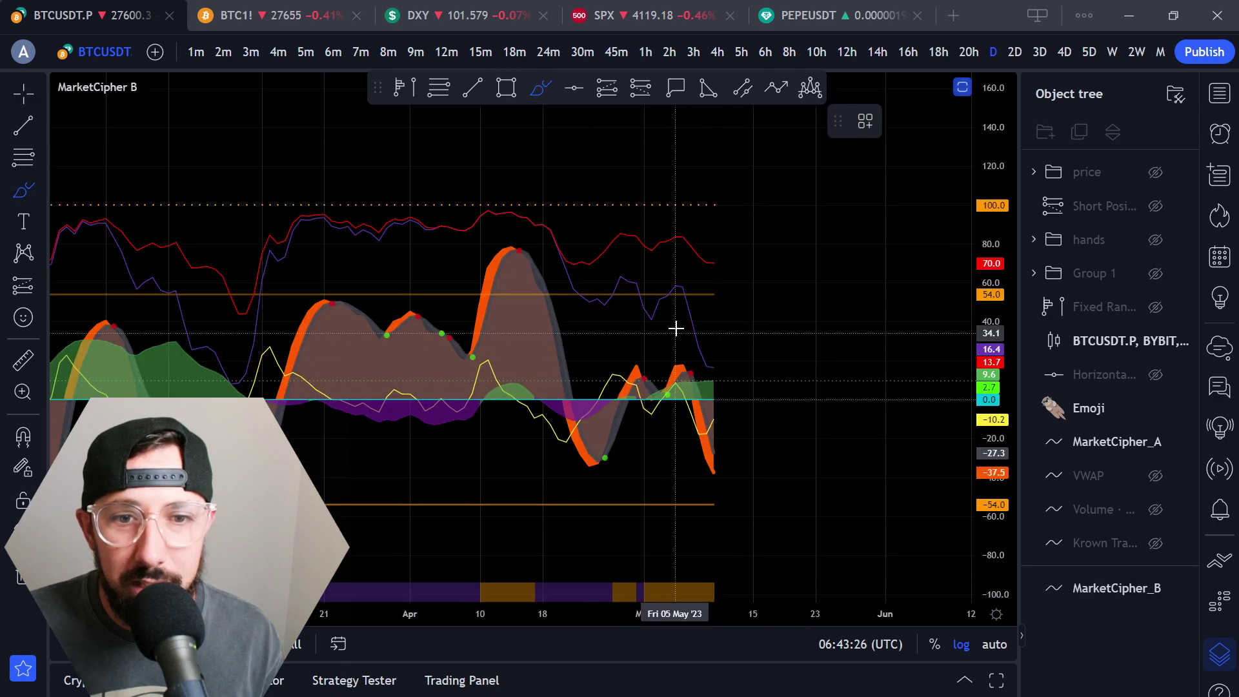
pyautogui.moveTo(682, 360); pyautogui.dragTo(736, 366)
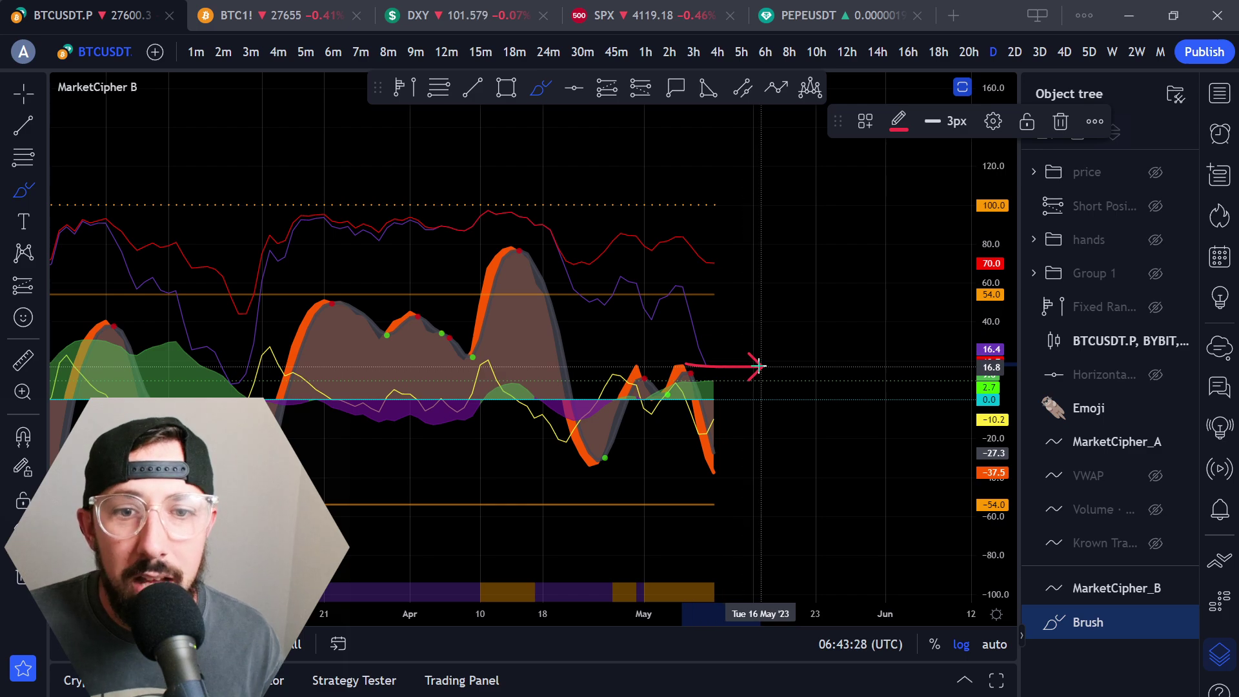
pyautogui.press('Delete')
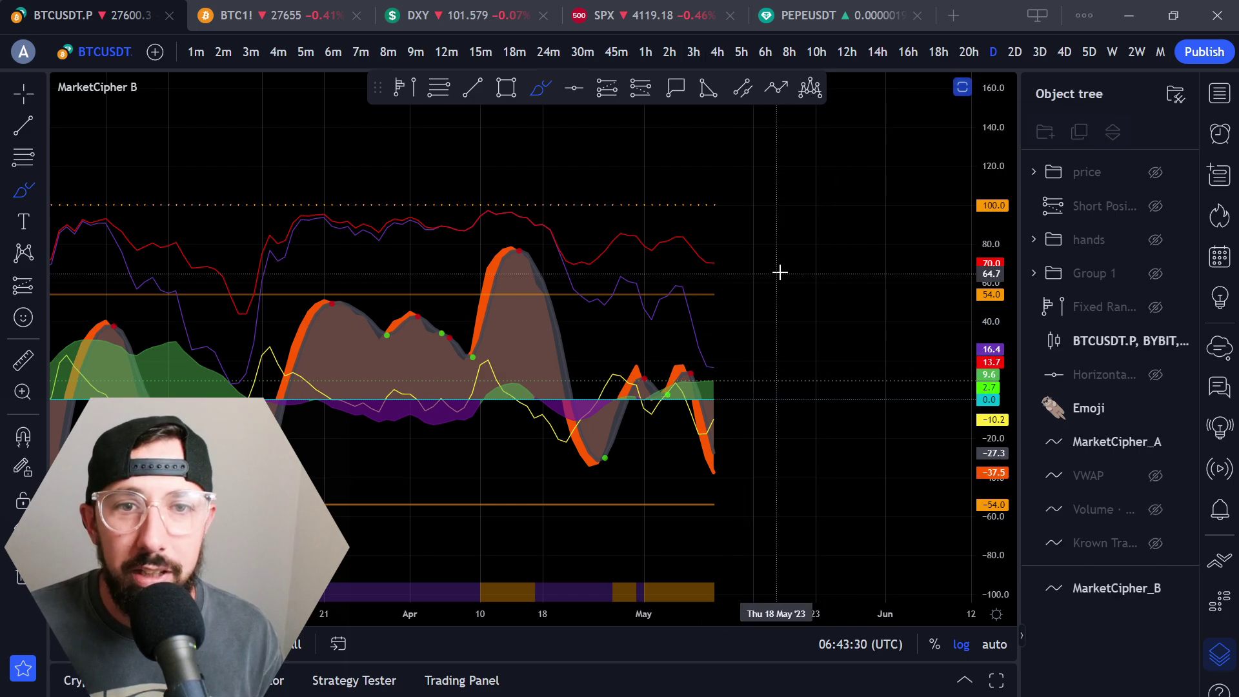
pyautogui.doubleClick(775, 266)
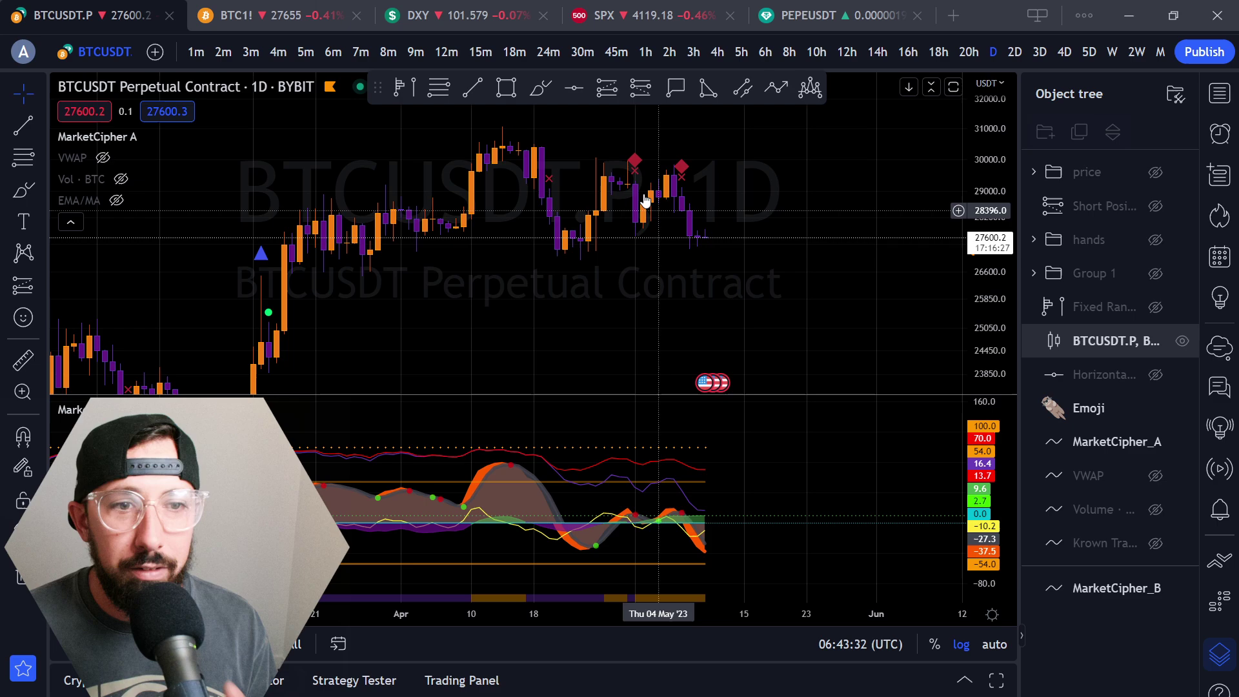
# - Draw a support rectangle from about 27,548 to 26,573 and place a Head and Shoulders pattern with its neckline along the zone's lower edge
pyautogui.click(506, 87)
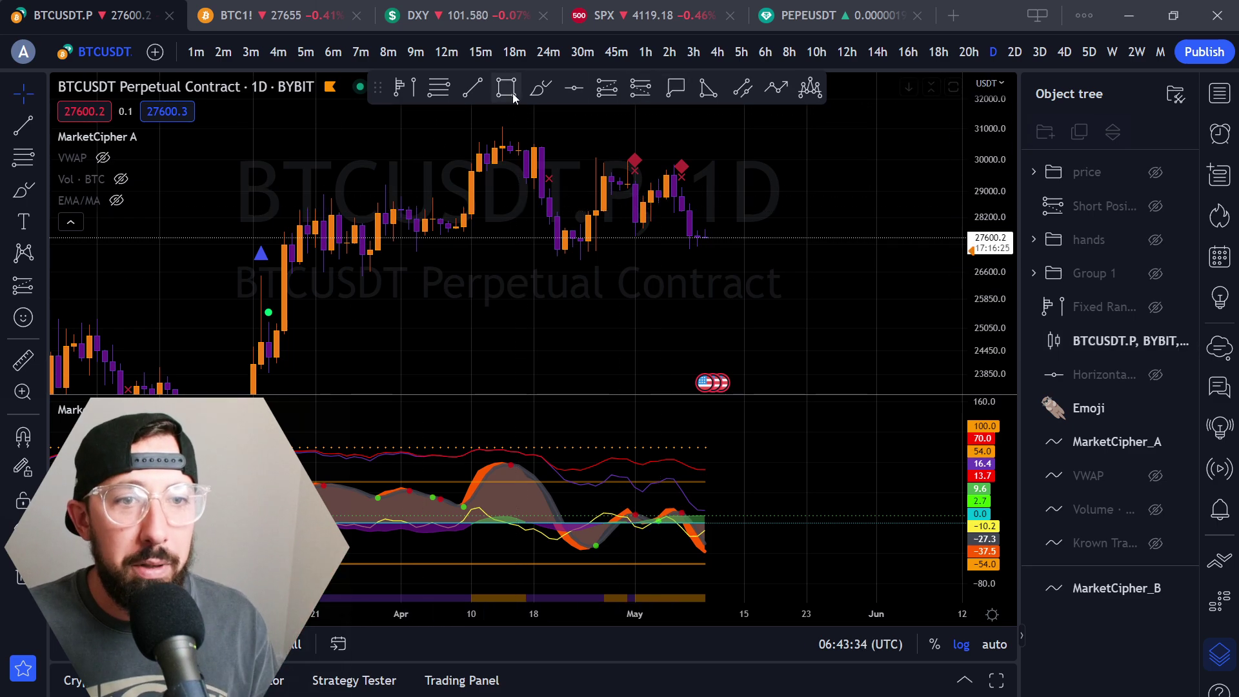
pyautogui.moveTo(258, 240)
pyautogui.mouseDown()
pyautogui.moveTo(451, 265)
pyautogui.moveTo(806, 273)
pyautogui.mouseUp()
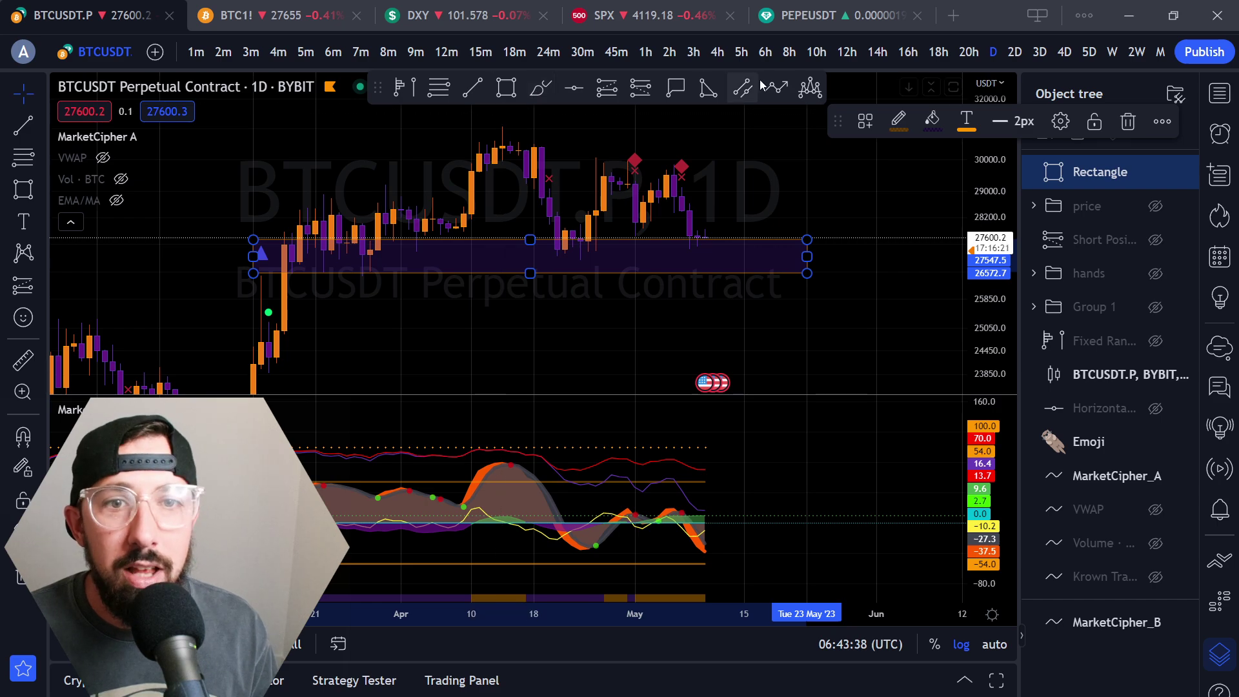
pyautogui.click(809, 87)
pyautogui.click(300, 273)
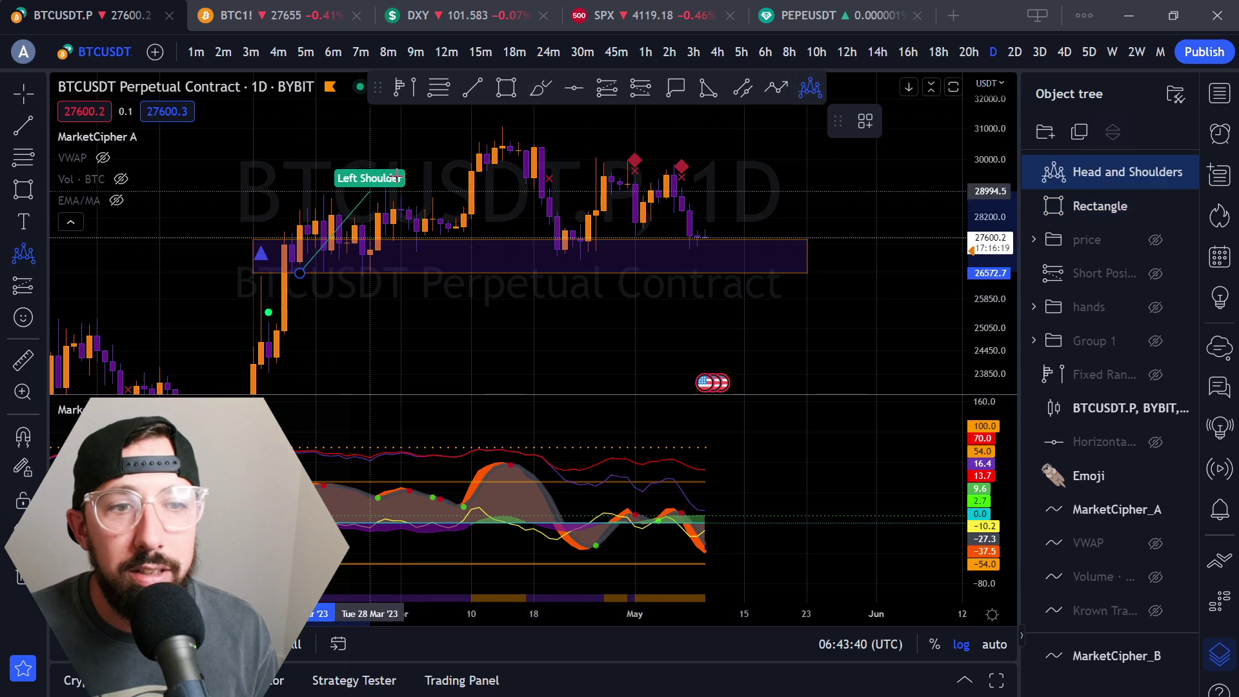
pyautogui.click(409, 169)
pyautogui.click(432, 273)
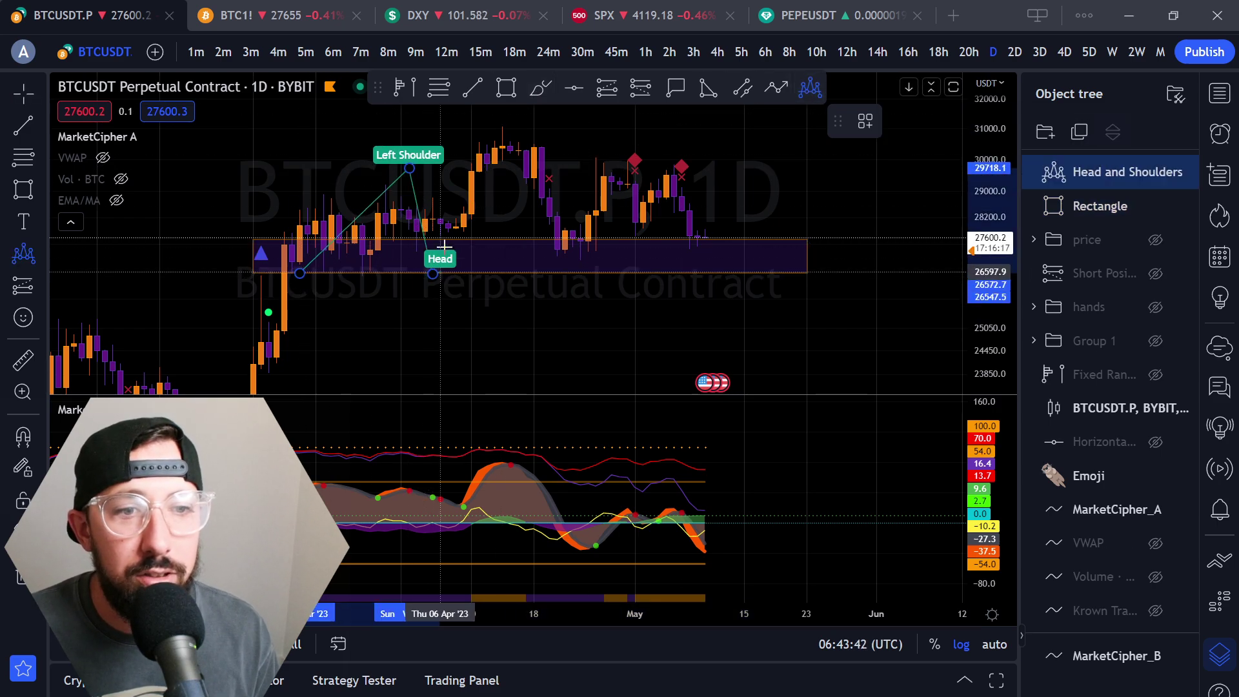
pyautogui.click(503, 129)
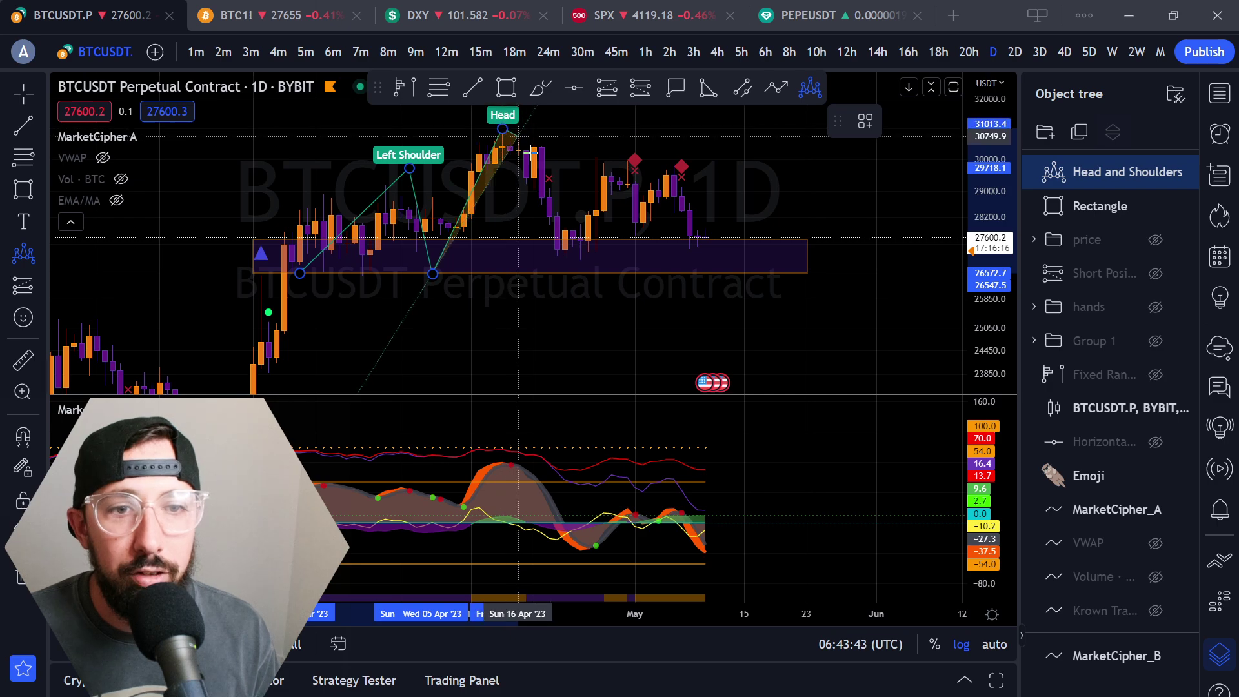
pyautogui.click(581, 278)
pyautogui.click(651, 158)
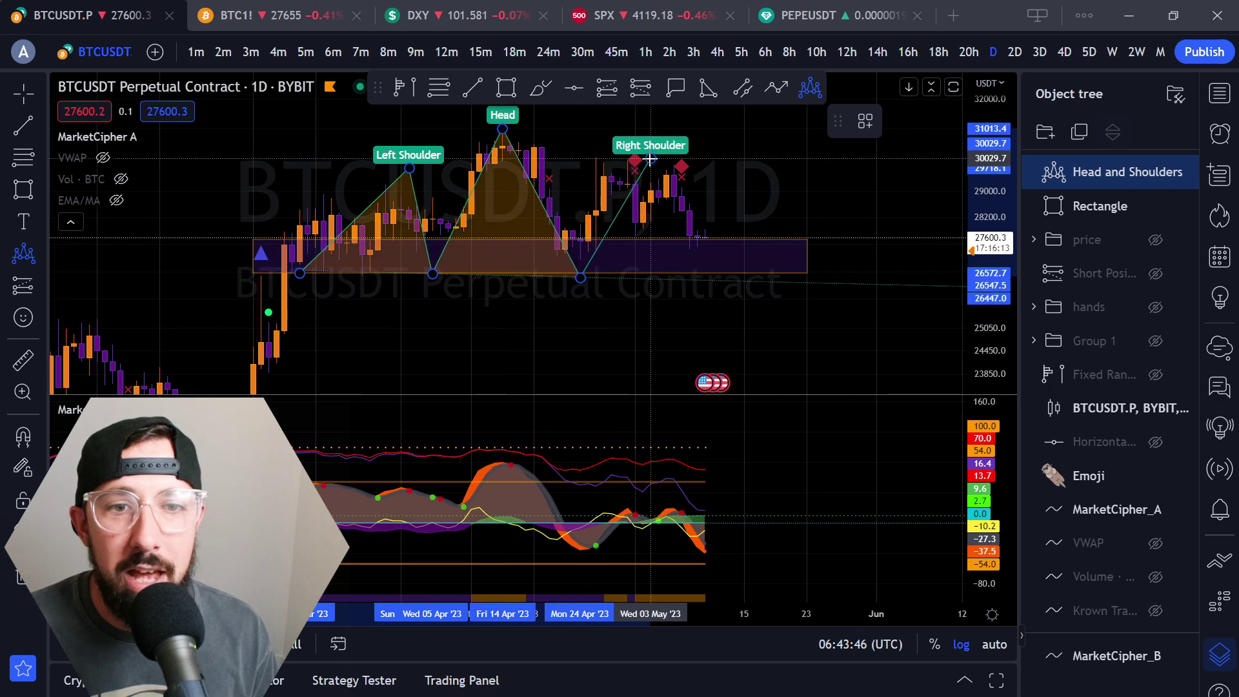
pyautogui.click(713, 285)
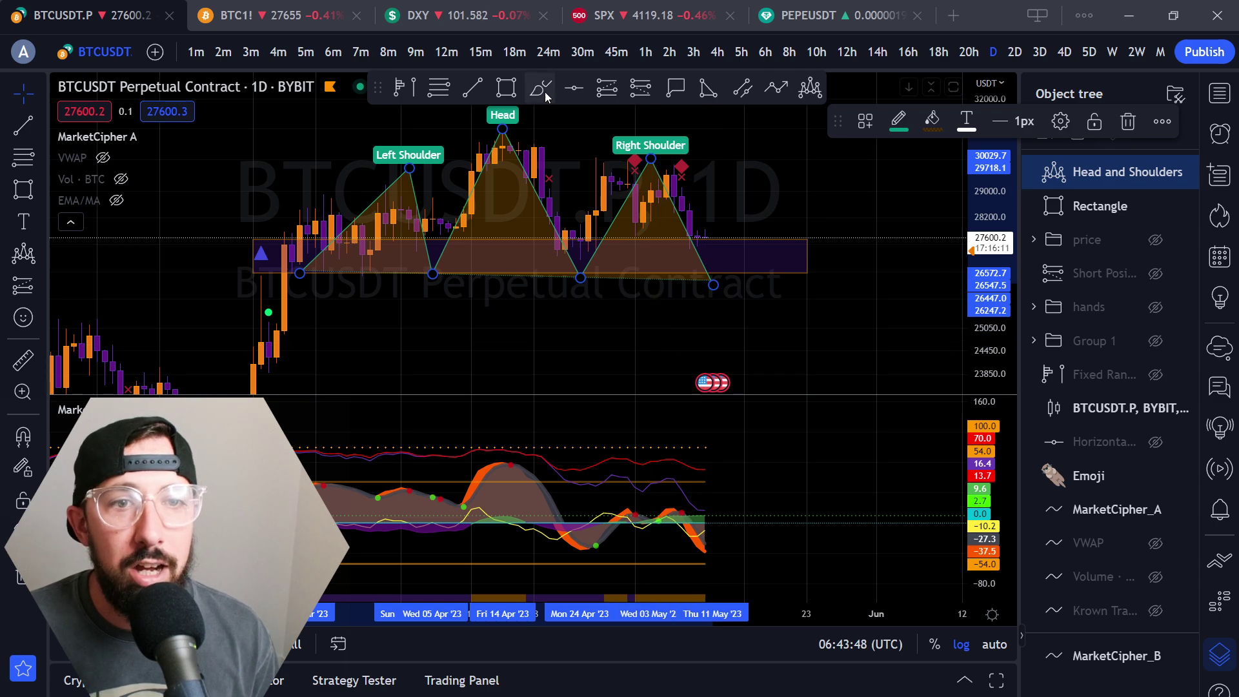
# - Draw a vertical trend line from the head to the neckline and move it to 10 May, spanning about 27,391 to 23,670
pyautogui.click(472, 88)
pyautogui.click(502, 129)
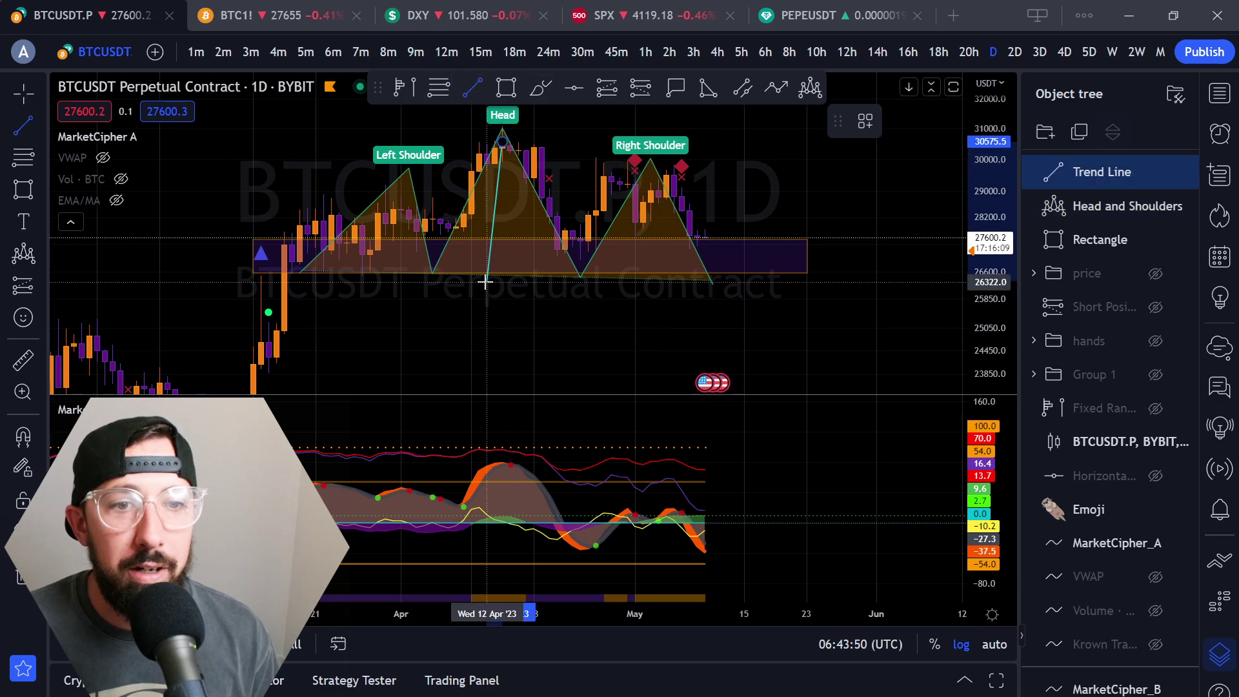
pyautogui.click(504, 278)
pyautogui.moveTo(645, 366); pyautogui.dragTo(586, 291)
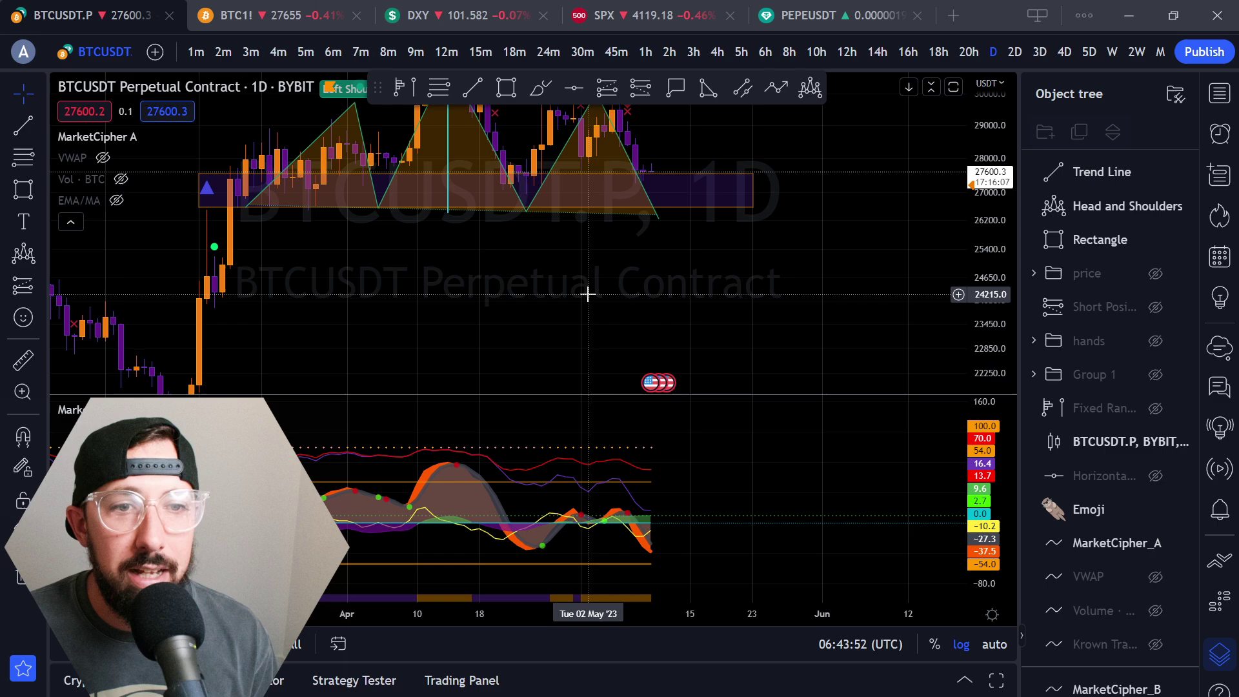
pyautogui.moveTo(451, 162); pyautogui.dragTo(650, 259)
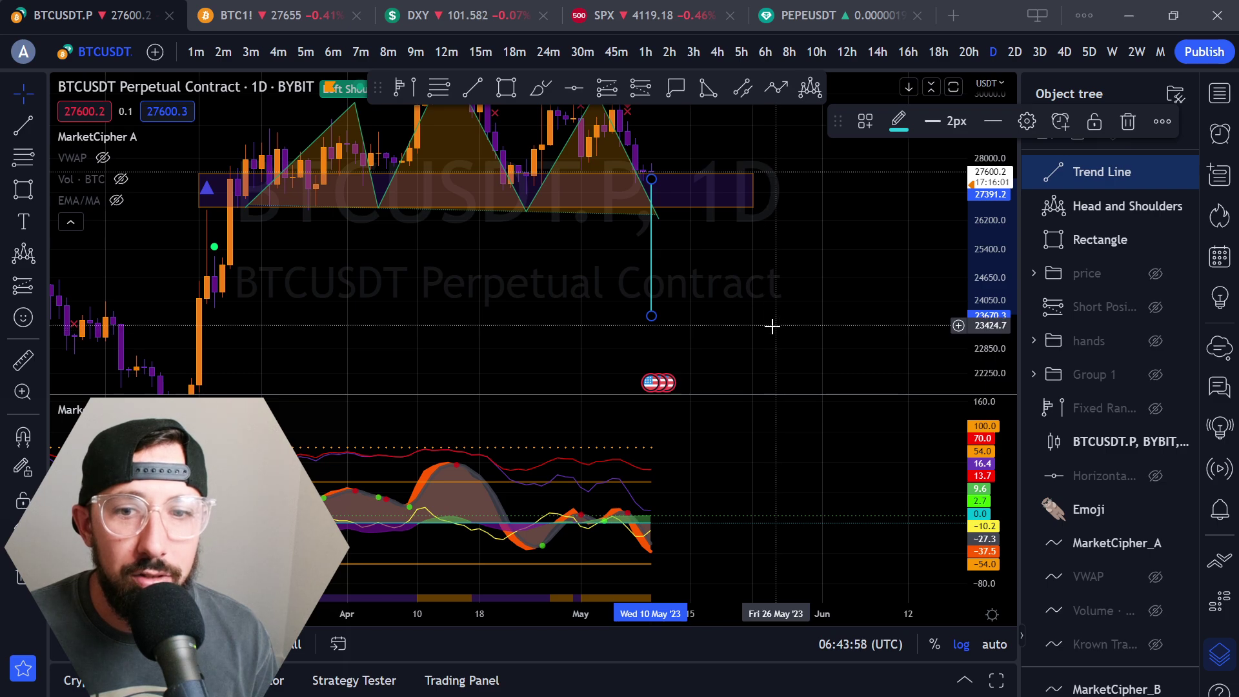
# - Delete the projected trend line, and undo the drawing actions back to before the support rectangle
pyautogui.click(654, 273)
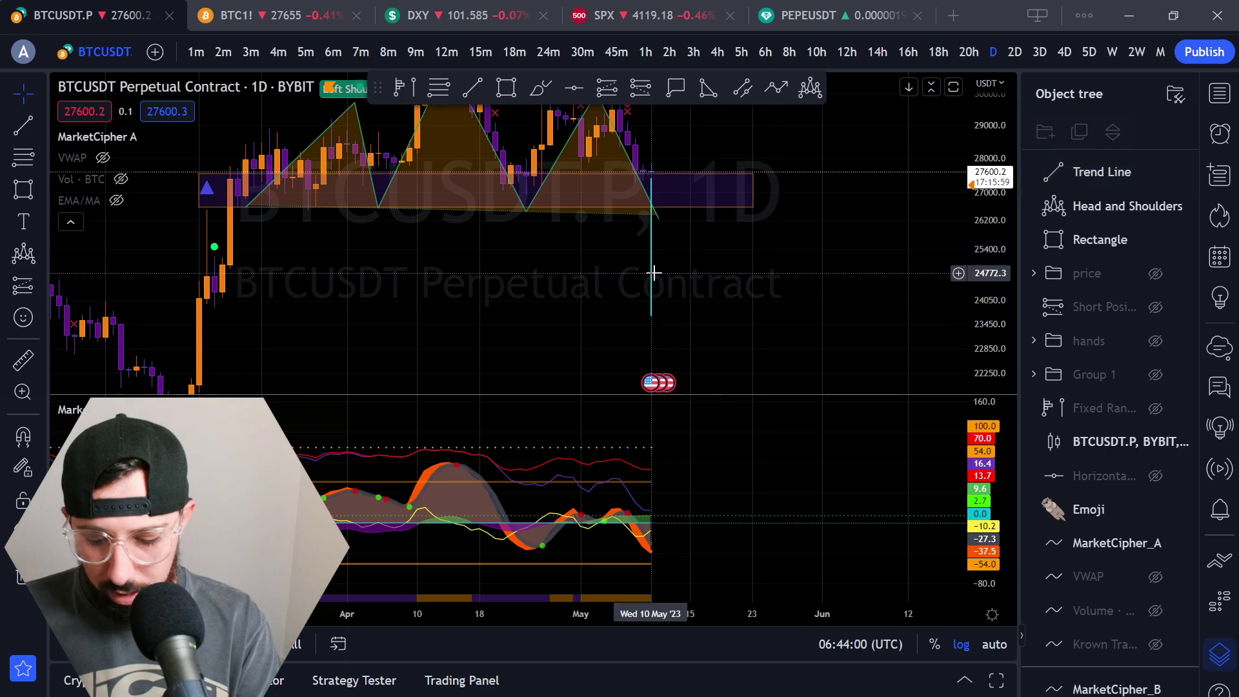
pyautogui.press('Delete')
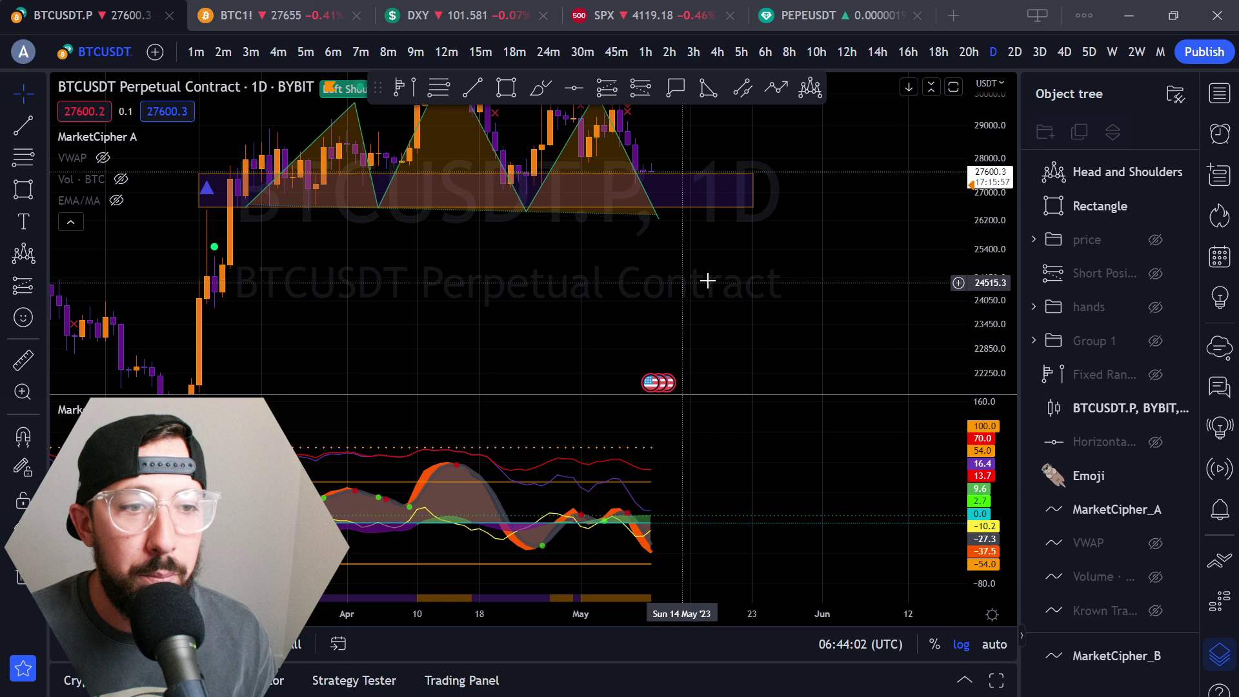
pyautogui.moveTo(708, 279); pyautogui.dragTo(857, 304)
pyautogui.scroll(-2, 792, 307)
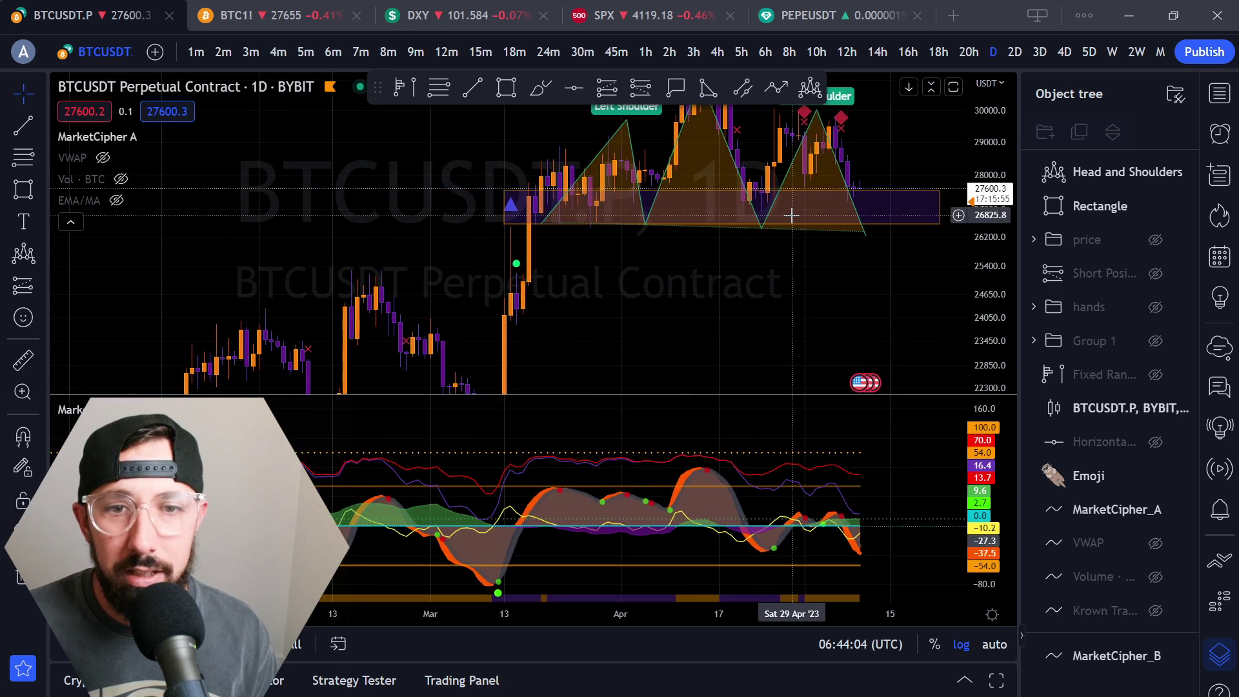
pyautogui.hotkey('ctrl', 'z')
pyautogui.hotkey('ctrl', 'z')
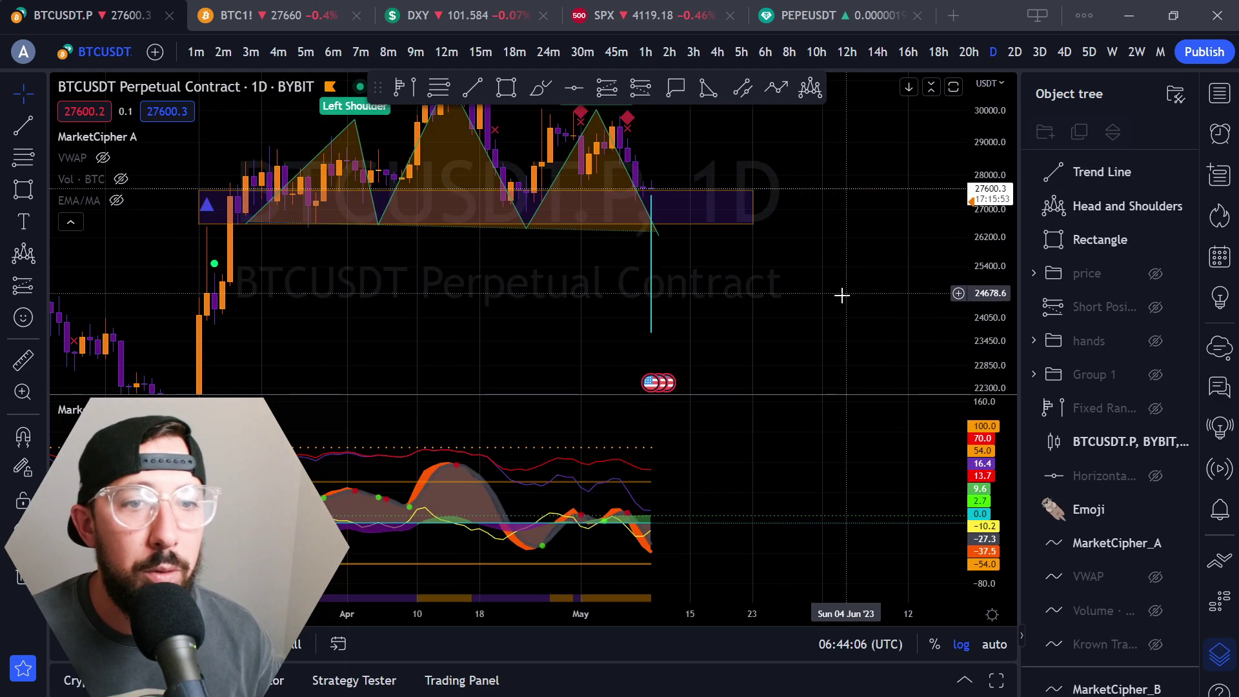
pyautogui.hotkey('ctrl', 'z')
pyautogui.hotkey('ctrl', 'z')
pyautogui.hotkey('ctrl', 'z')
pyautogui.hotkey('ctrl', 'z')
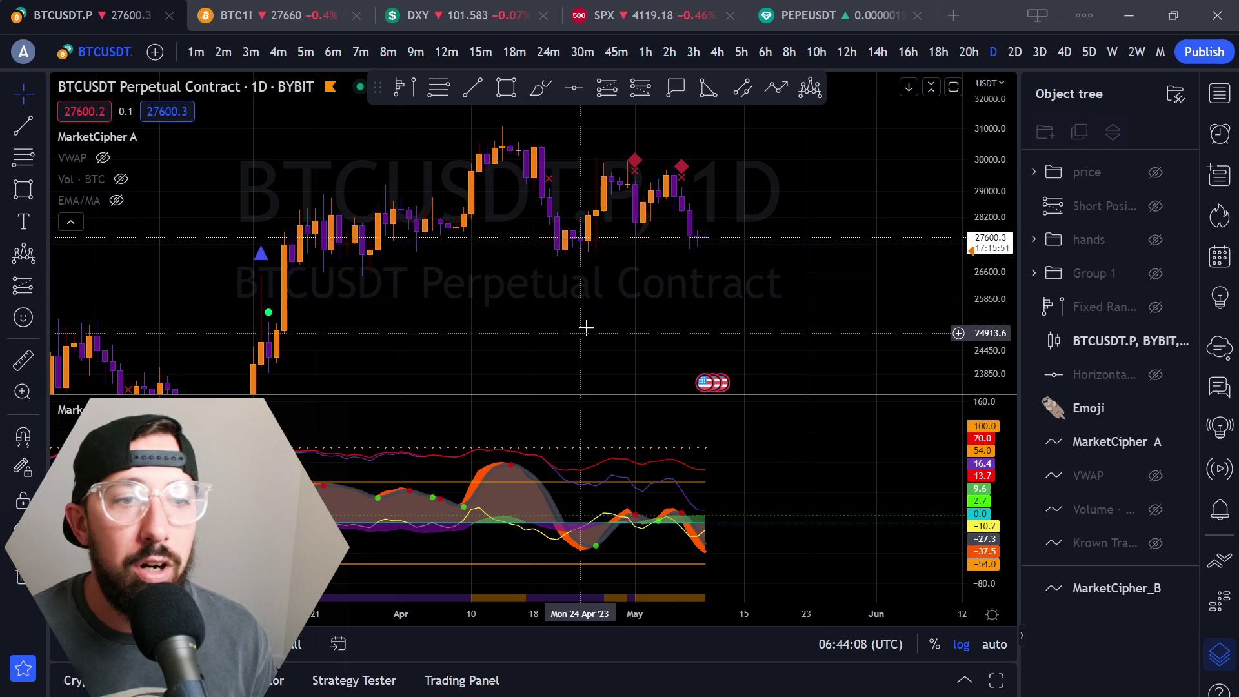
# - Draw a rectangle from late January to late May marking the zone around the February highs, about 25,400 to 24,800
pyautogui.moveTo(594, 319); pyautogui.dragTo(710, 279)
pyautogui.scroll(-2, 852, 303)
pyautogui.scroll(-2, 766, 238)
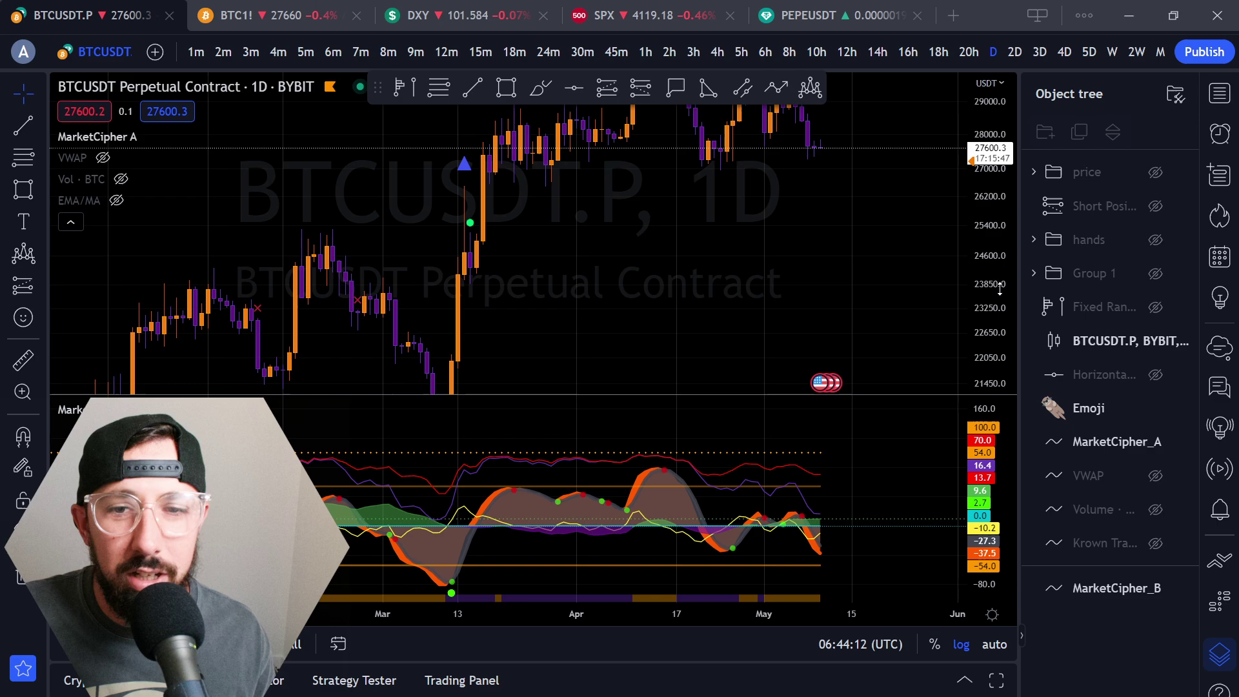
pyautogui.click(506, 88)
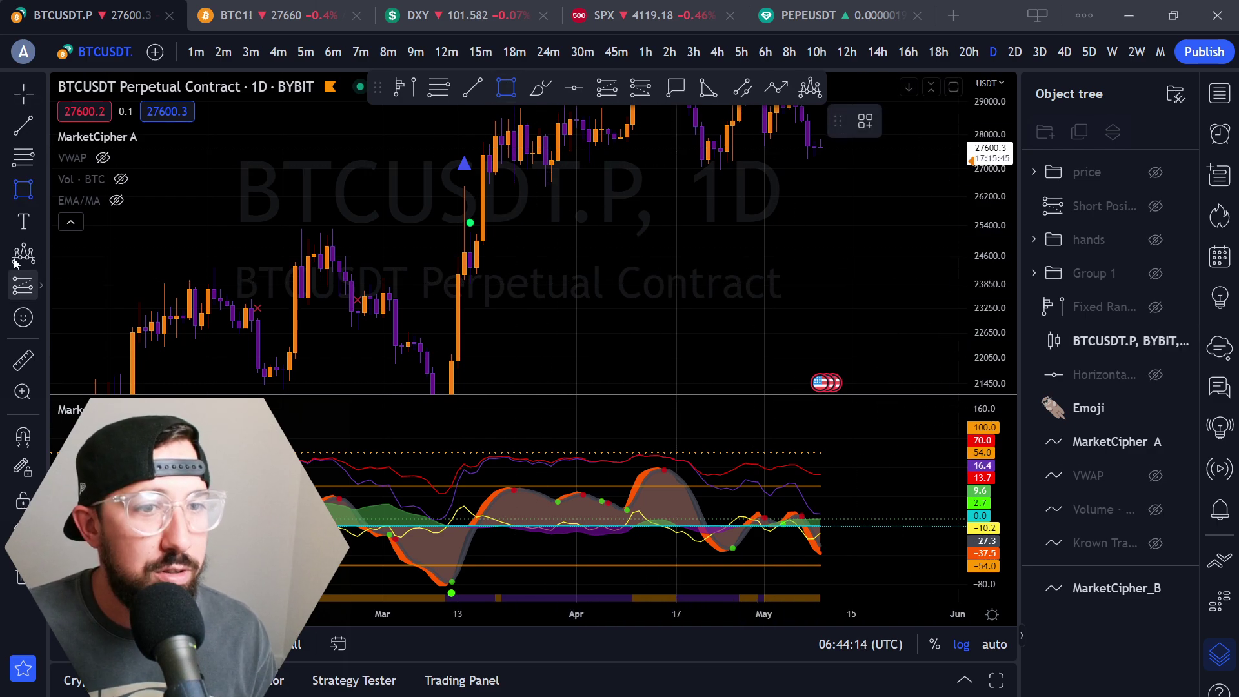
pyautogui.moveTo(170, 224); pyautogui.dragTo(934, 248)
pyautogui.click(934, 248)
pyautogui.moveTo(869, 298); pyautogui.dragTo(835, 311)
pyautogui.scroll(-2, 825, 309)
pyautogui.moveTo(921, 295); pyautogui.dragTo(828, 288)
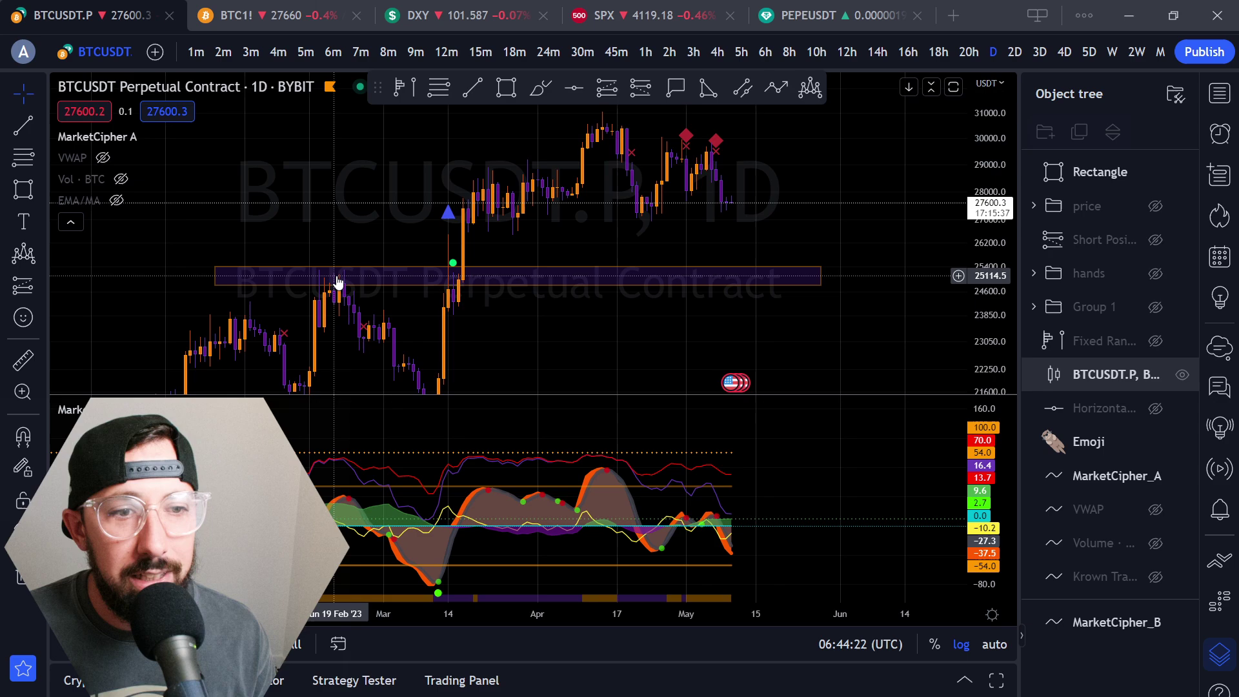
# - Draw a Fib Retracement from about 23,821 on 6 March to 29,910 on 30 May, and delete it
pyautogui.moveTo(717, 343); pyautogui.dragTo(691, 345)
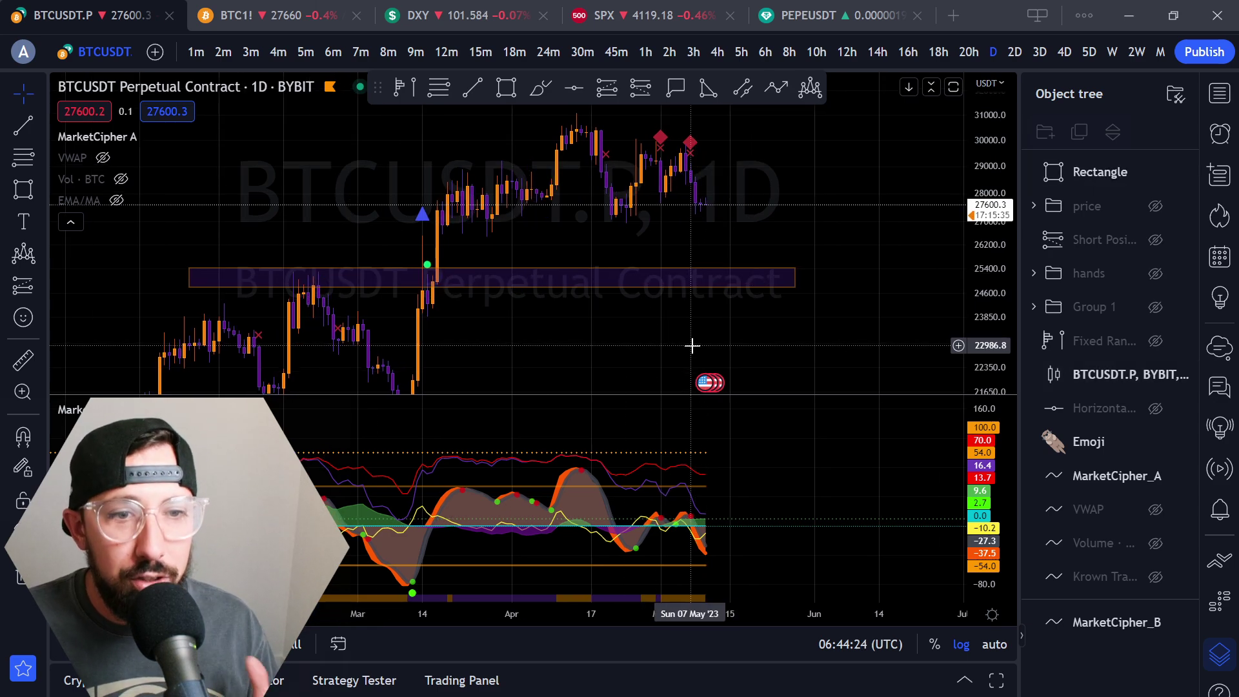
pyautogui.hotkey('alt', 'f')
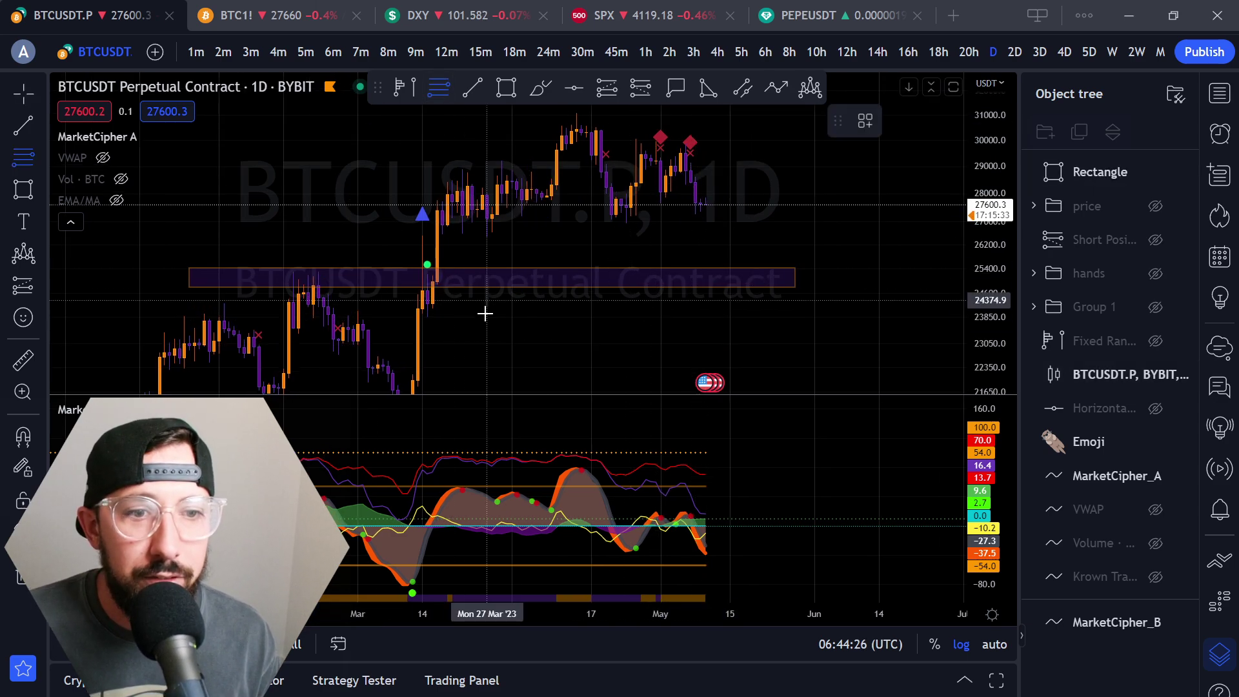
pyautogui.moveTo(382, 318); pyautogui.dragTo(561, 275)
pyautogui.moveTo(664, 256); pyautogui.dragTo(805, 143)
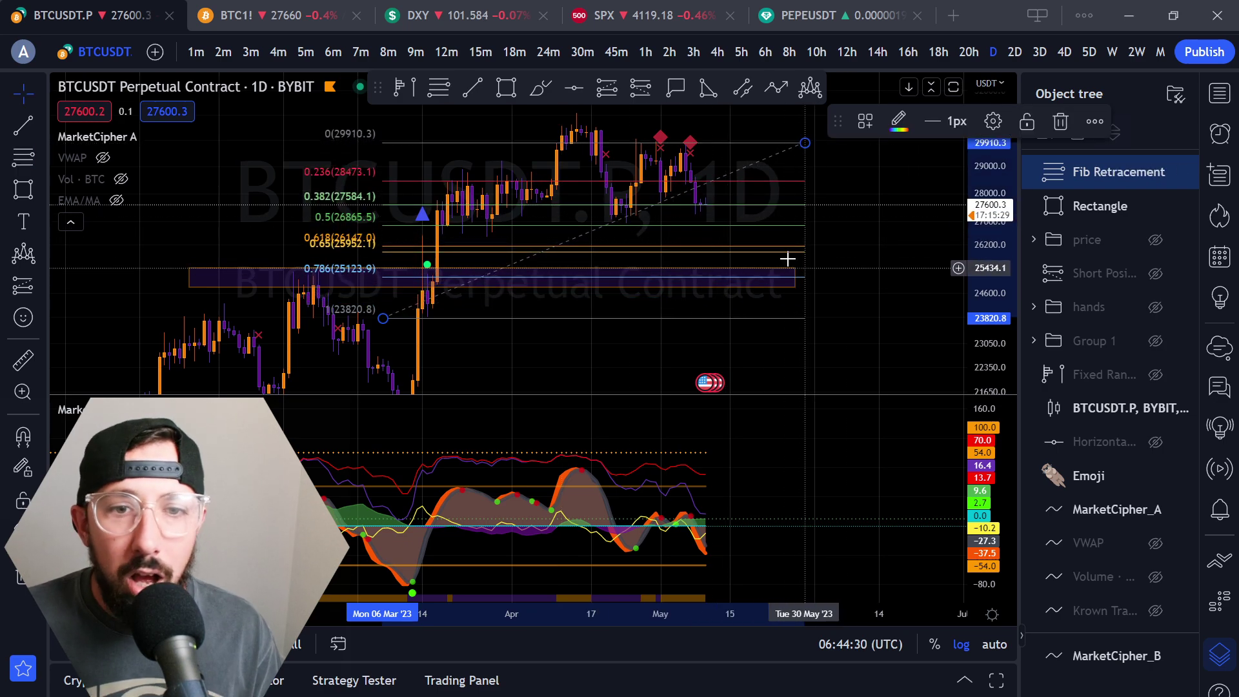
pyautogui.press('Delete')
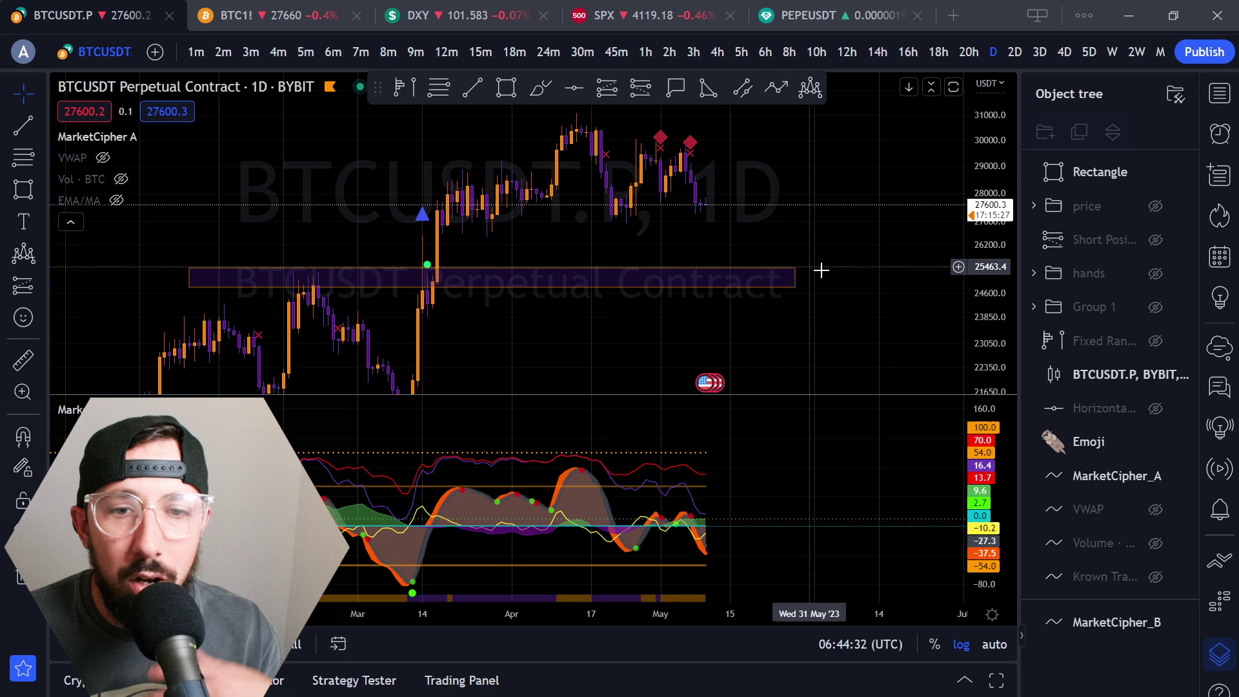
# - Draw a rectangle over the recent price range from 28,996 to 26,631.1, spanning 9 March to 7 June, and delete it
pyautogui.click(498, 92)
pyautogui.moveTo(398, 166)
pyautogui.mouseDown()
pyautogui.moveTo(576, 208)
pyautogui.moveTo(844, 237)
pyautogui.mouseUp()
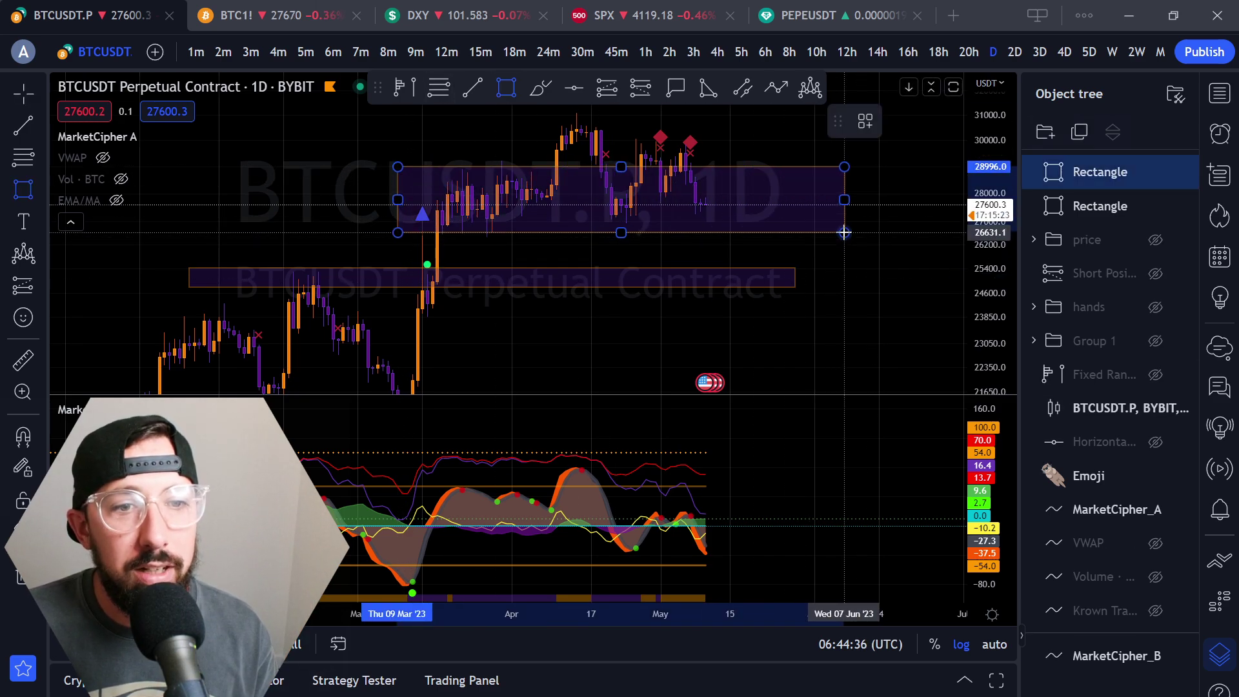
pyautogui.click(844, 232)
pyautogui.click(874, 305)
pyautogui.click(844, 221)
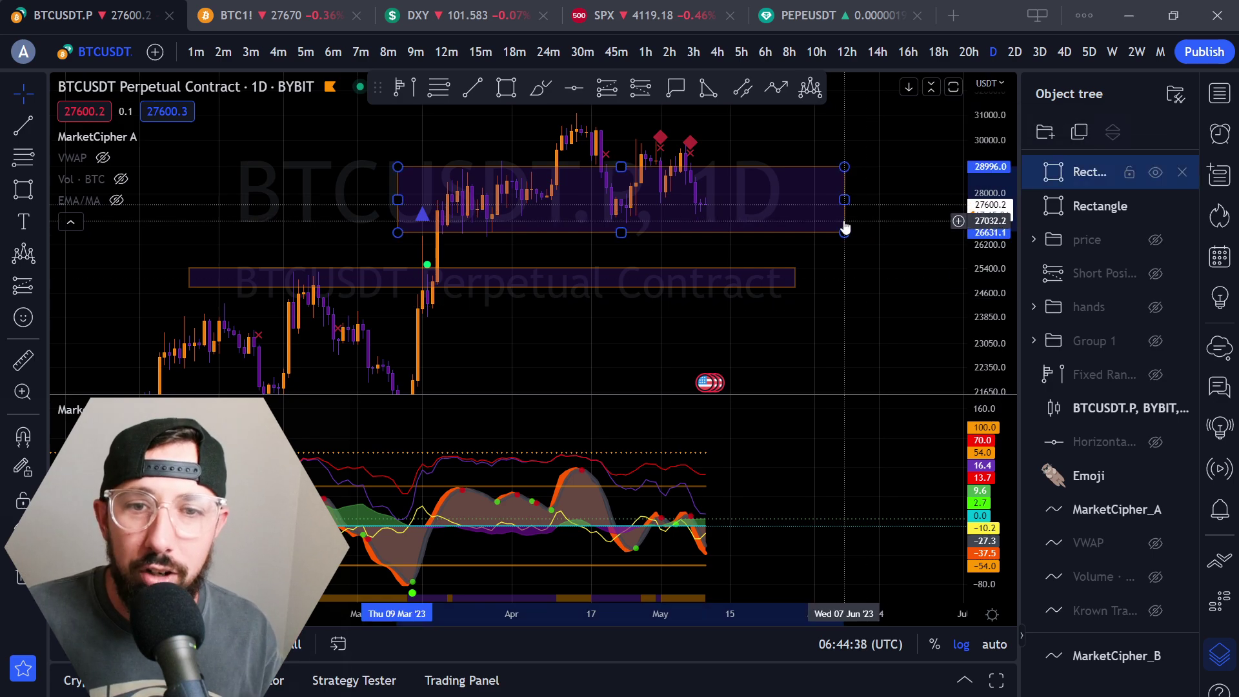
pyautogui.press('Delete')
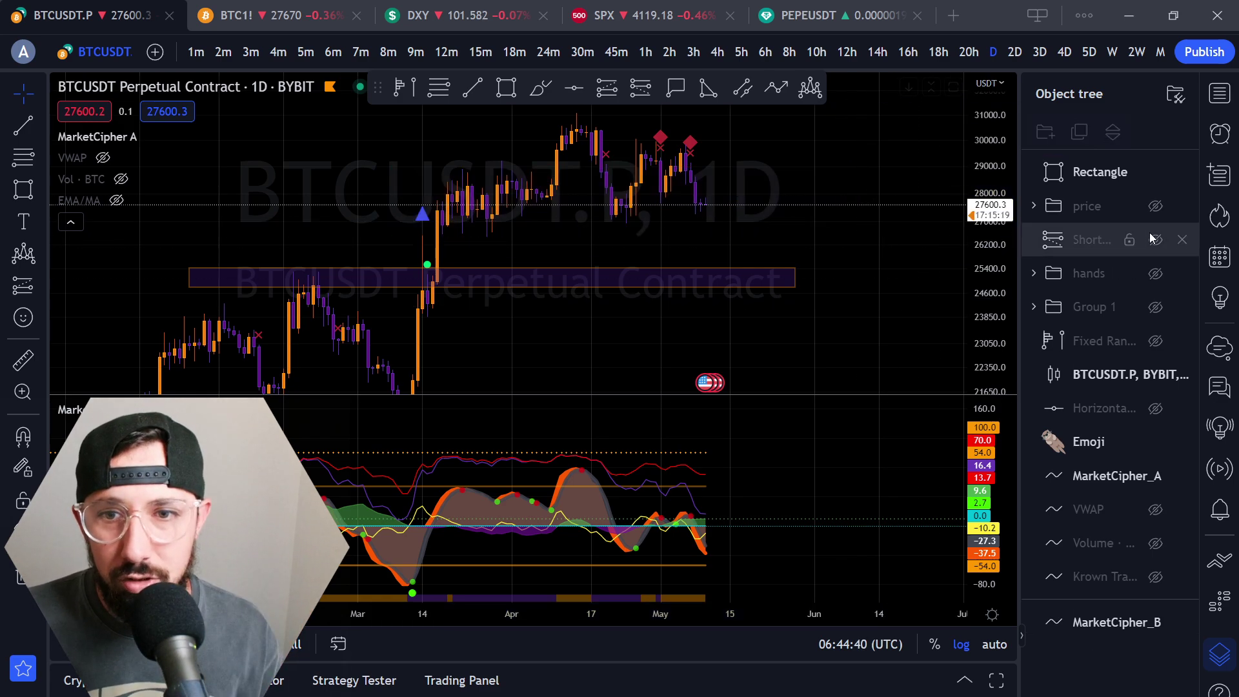
# - Show the hidden hands drawing group and examine the latest daily candles against its cyan and red trend lines
pyautogui.click(1156, 274)
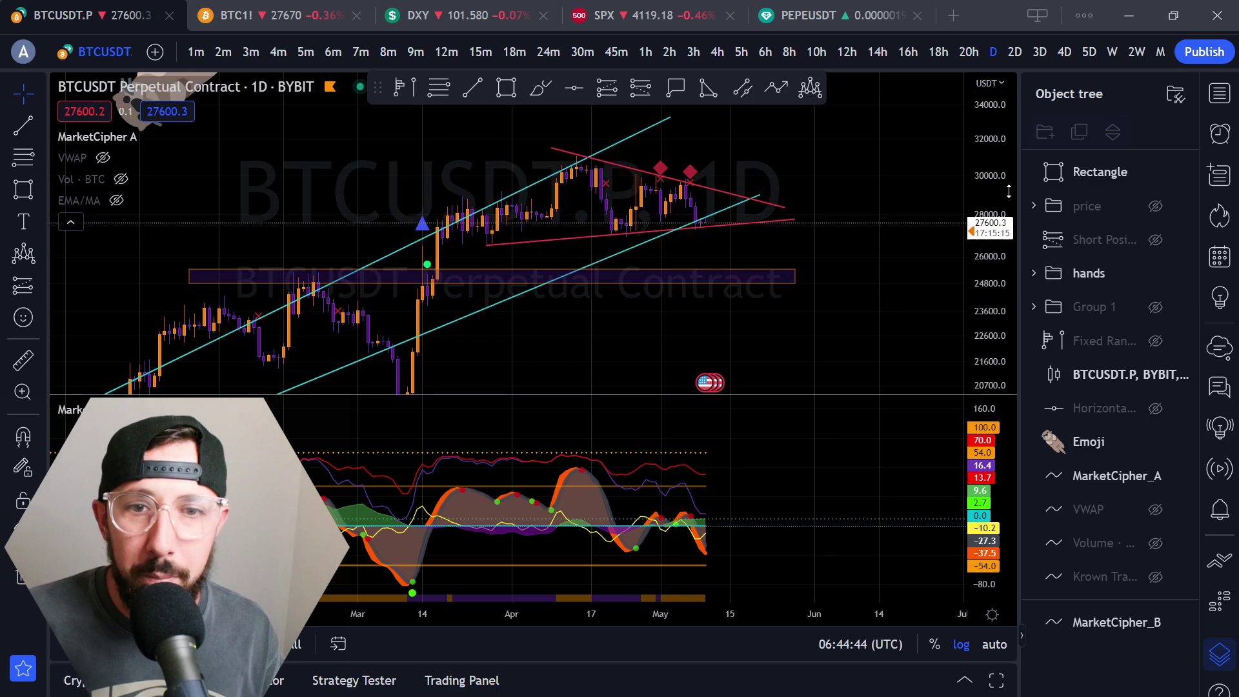
pyautogui.moveTo(737, 321); pyautogui.dragTo(878, 274)
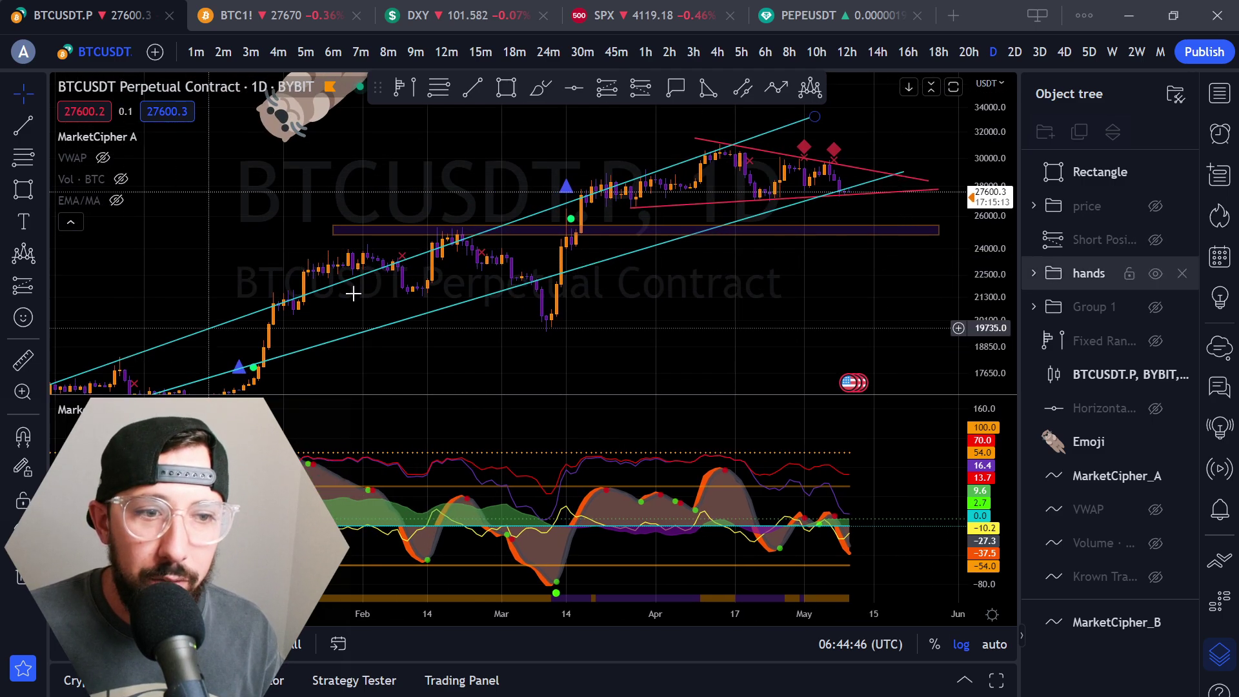
pyautogui.scroll(-5, 895, 277)
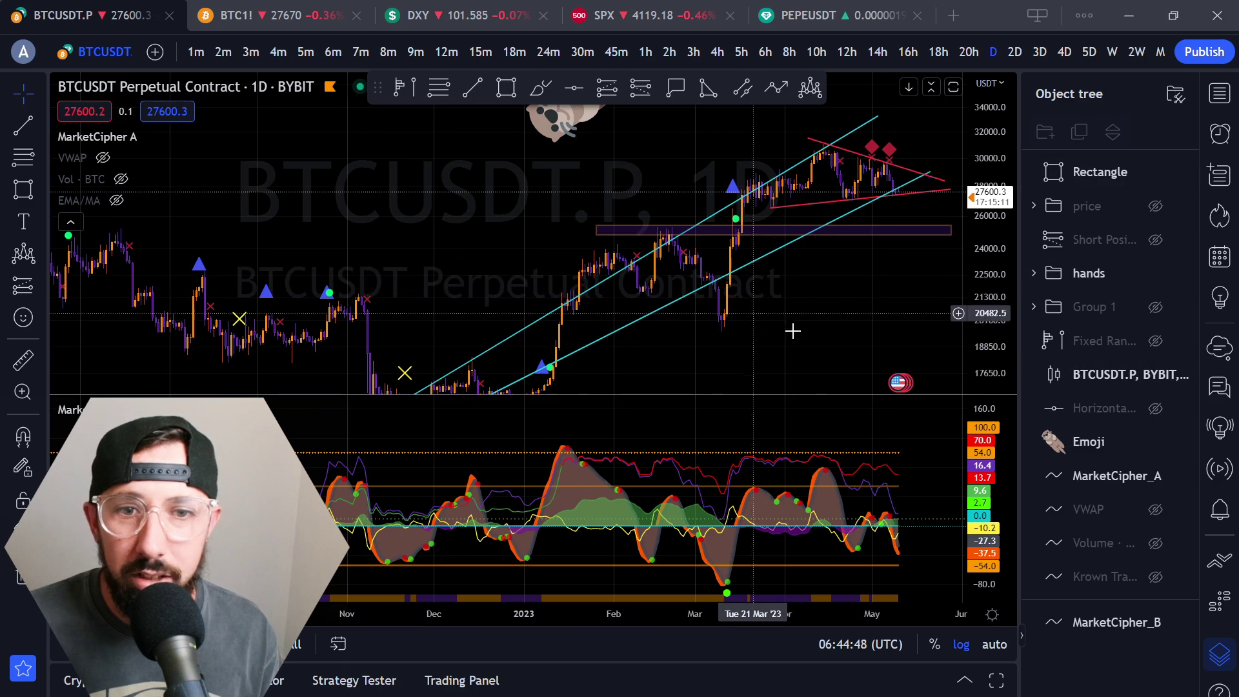
pyautogui.moveTo(733, 332); pyautogui.dragTo(564, 384)
pyautogui.scroll(3, 652, 310)
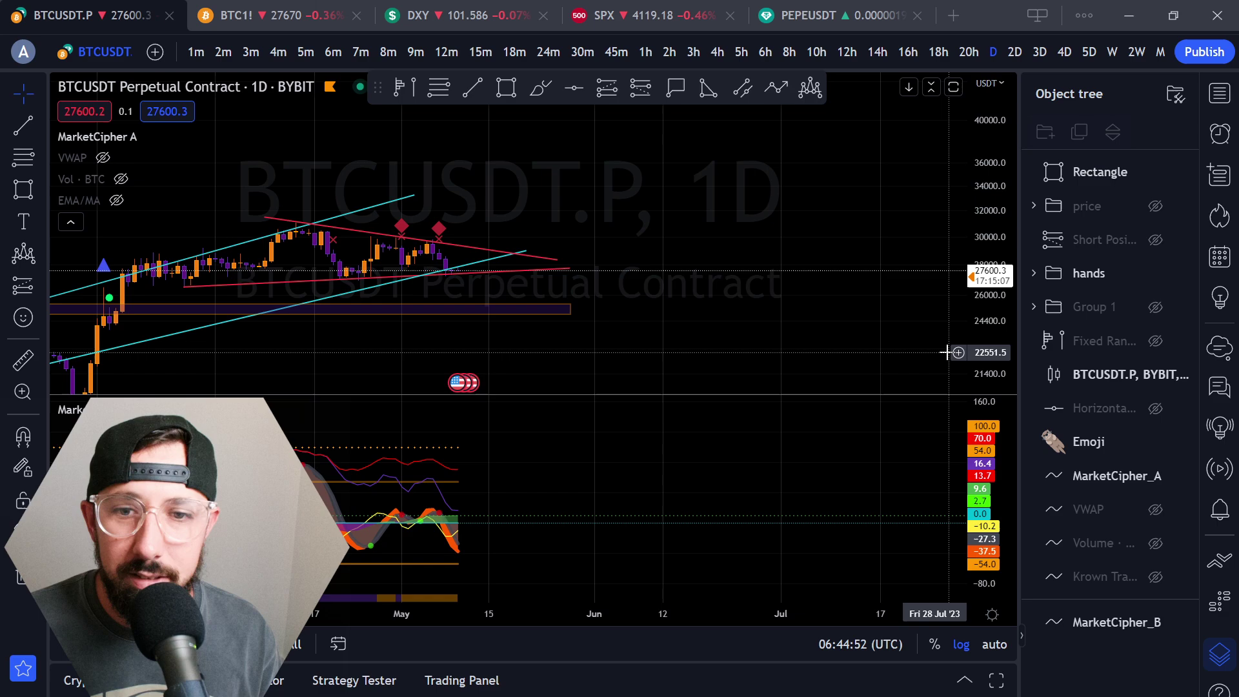
pyautogui.moveTo(975, 337); pyautogui.dragTo(938, 107)
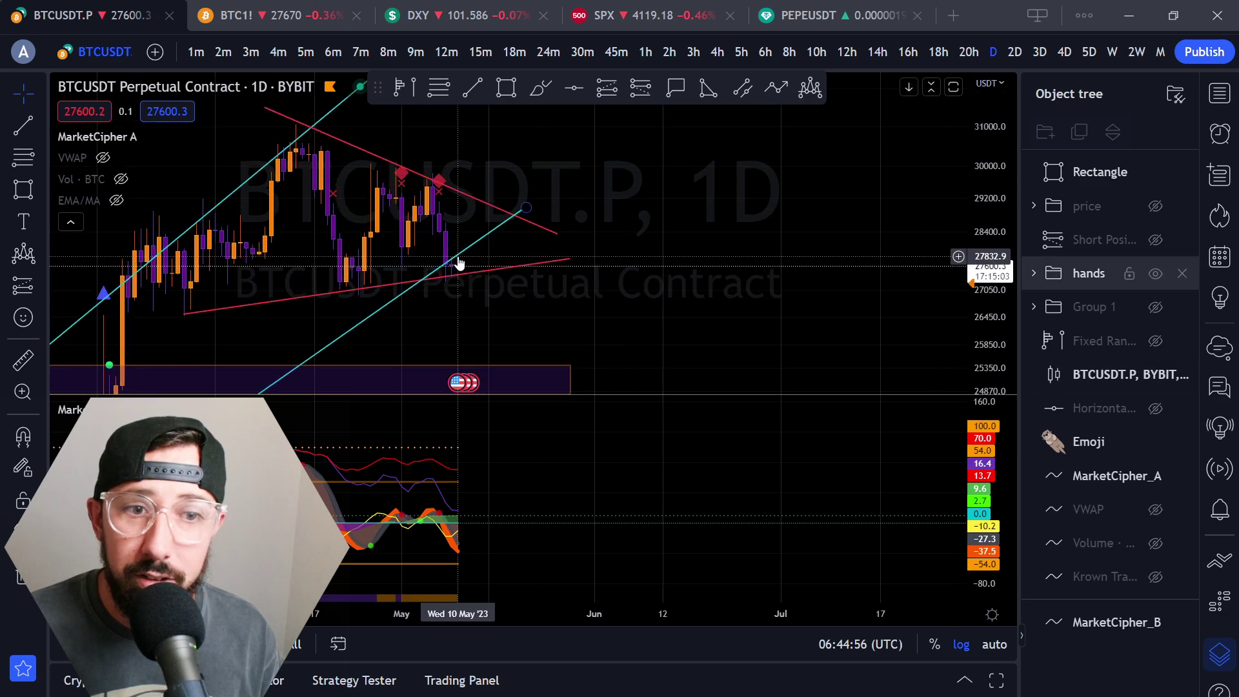
# - Switch the chart to the 2h timeframe and examine the latest candles between the cyan and lower red trend lines
pyautogui.moveTo(652, 209); pyautogui.dragTo(865, 161)
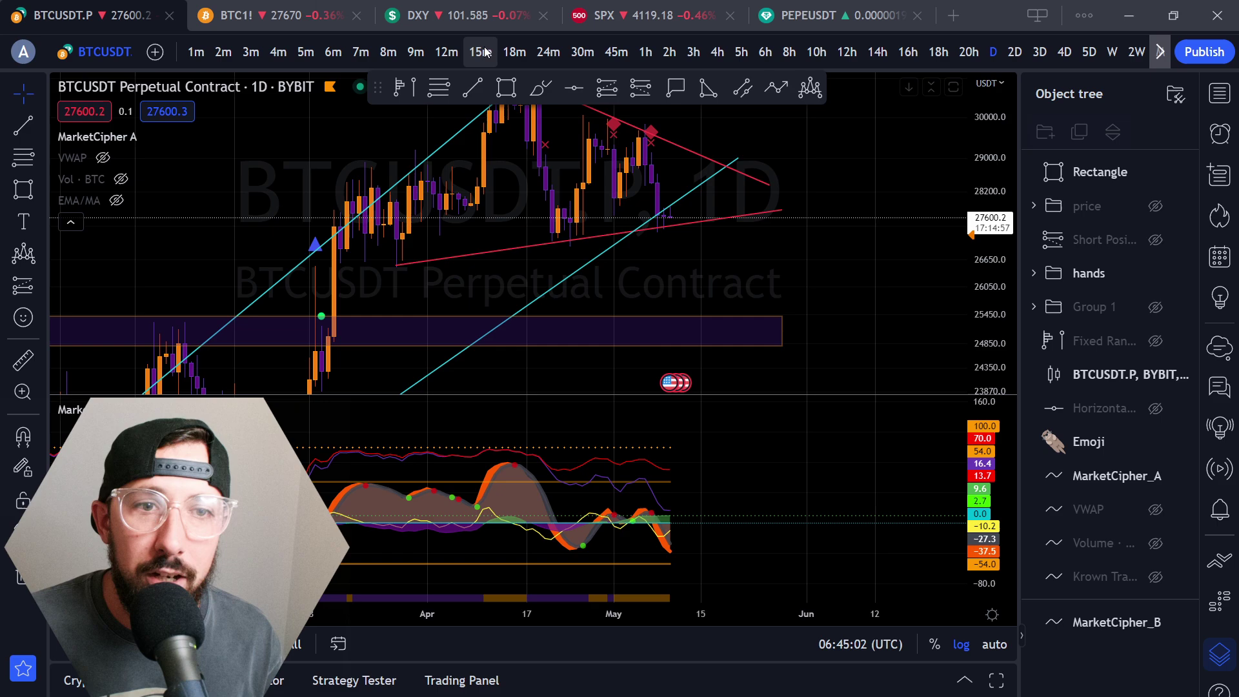
pyautogui.click(671, 53)
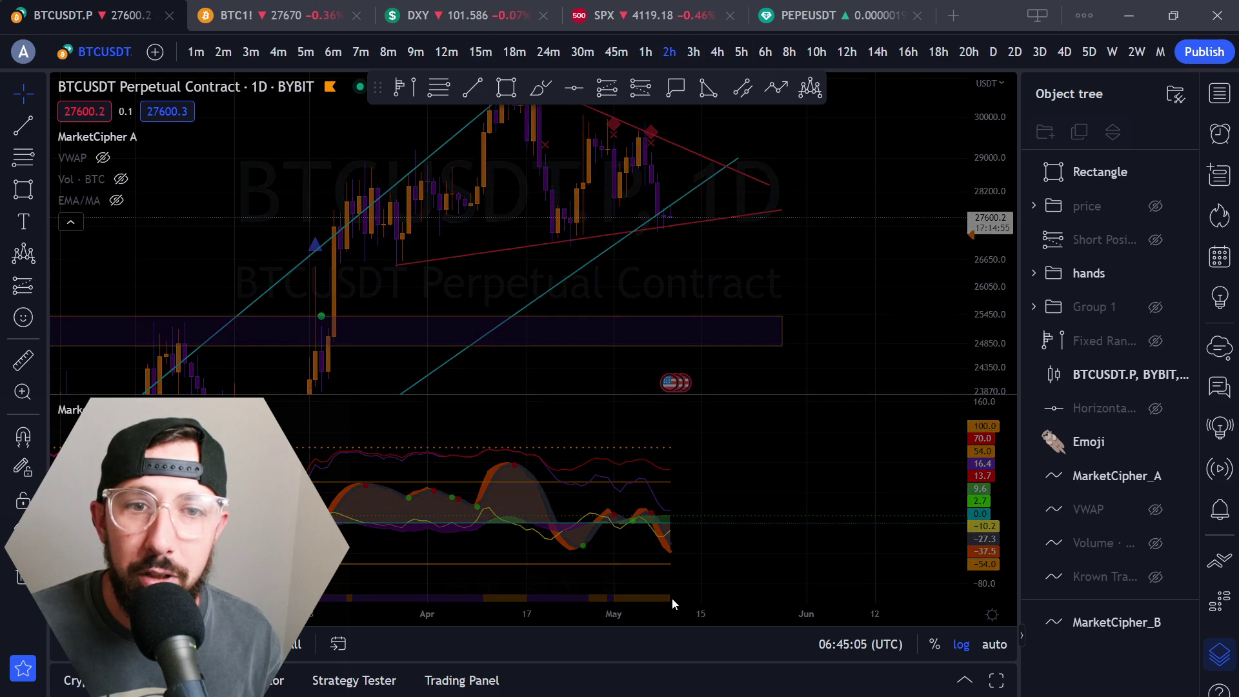
pyautogui.doubleClick(981, 302)
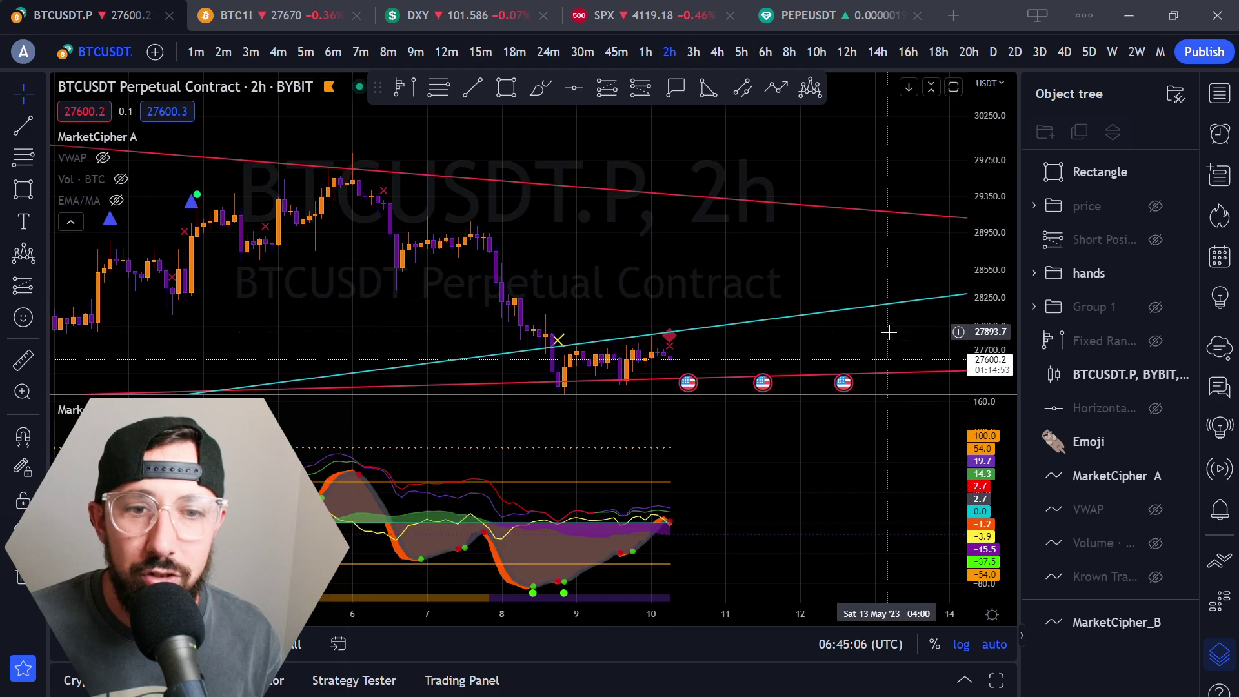
pyautogui.moveTo(1001, 337); pyautogui.dragTo(997, 192)
pyautogui.moveTo(754, 286); pyautogui.dragTo(755, 43)
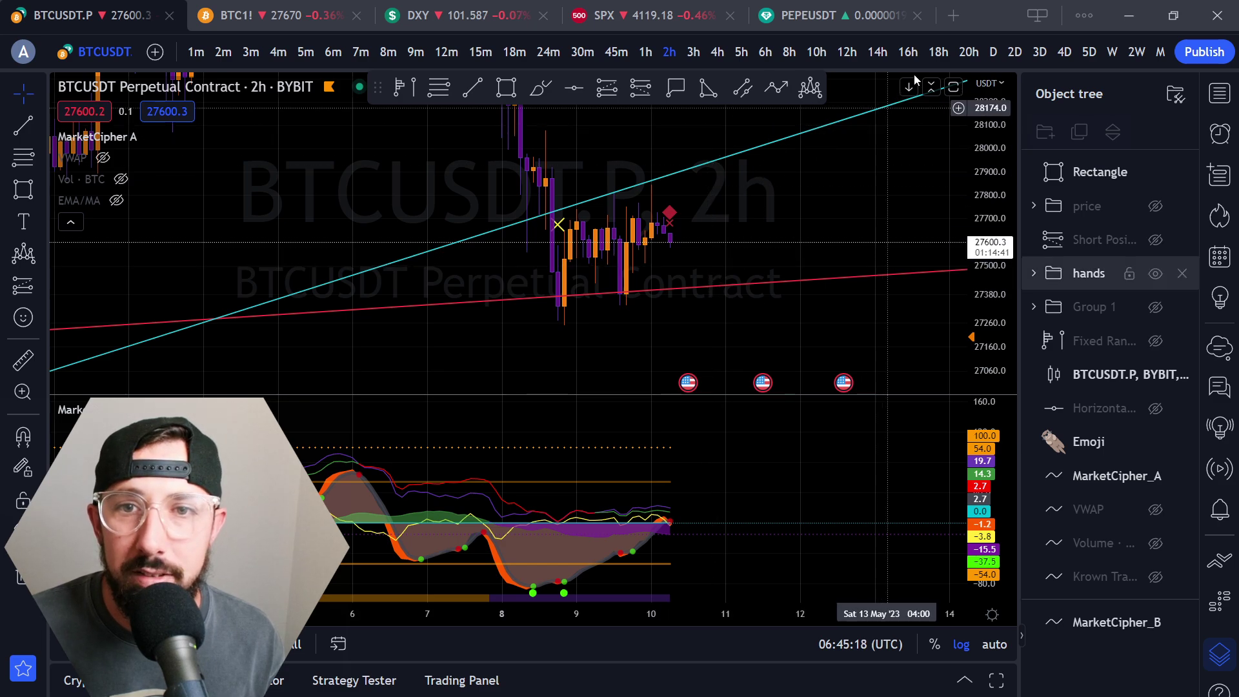
# - Switch the chart back to the daily timeframe and frame the red triangle above the support zone
pyautogui.click(993, 55)
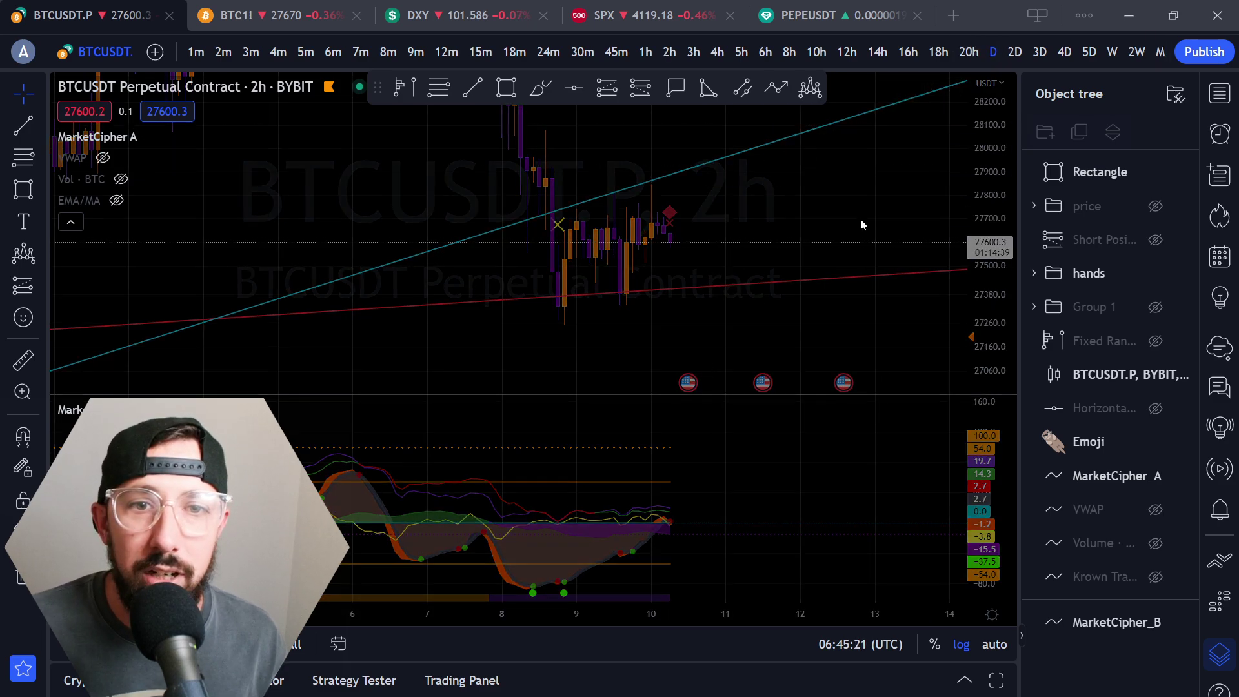
pyautogui.moveTo(674, 613); pyautogui.dragTo(715, 613)
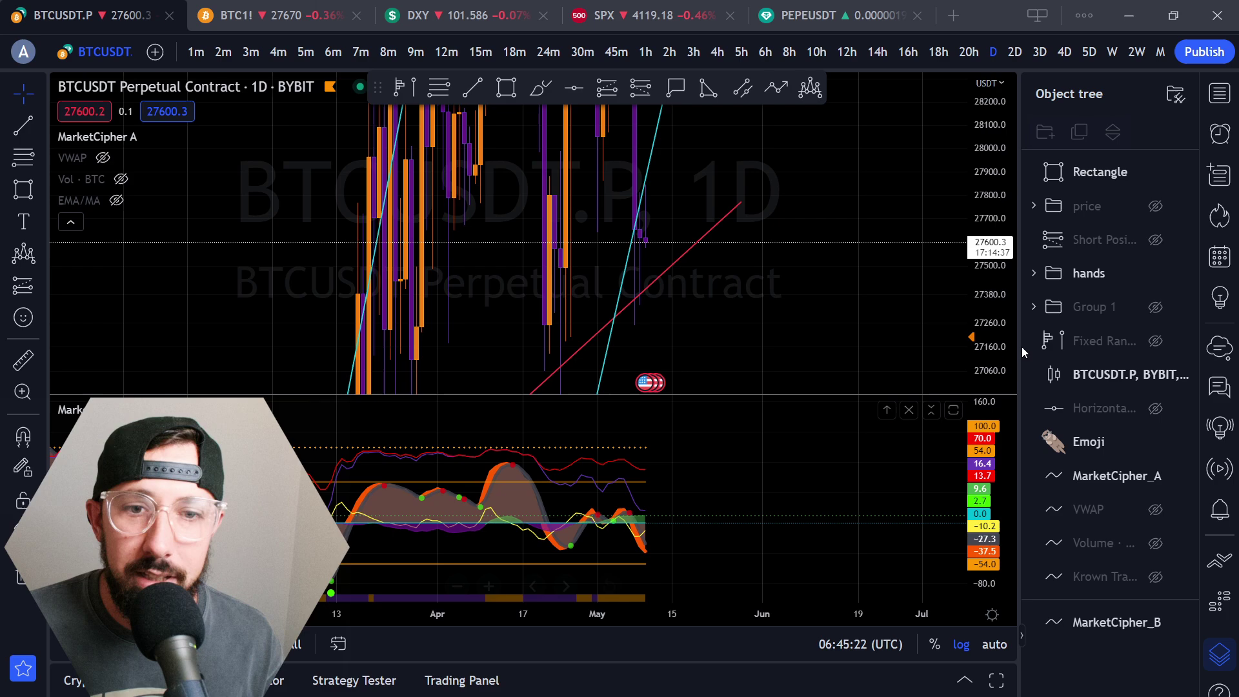
pyautogui.doubleClick(1000, 200)
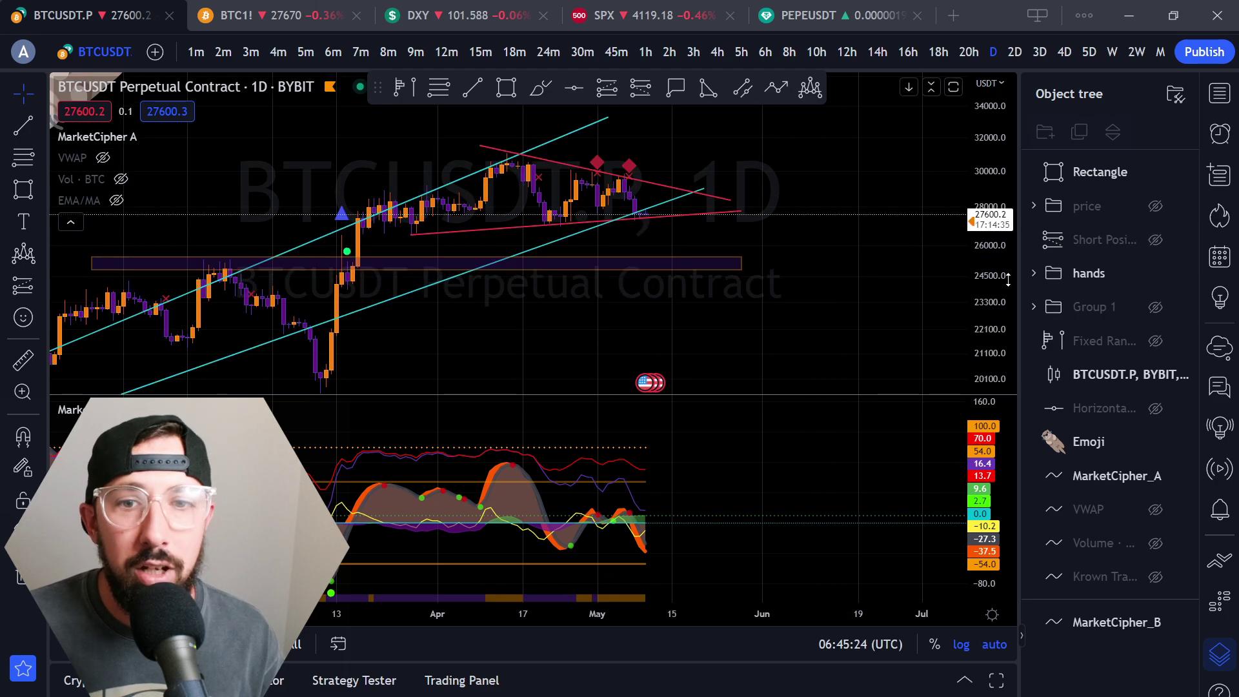
pyautogui.moveTo(997, 331); pyautogui.dragTo(997, 202)
pyautogui.moveTo(908, 205); pyautogui.dragTo(892, 334)
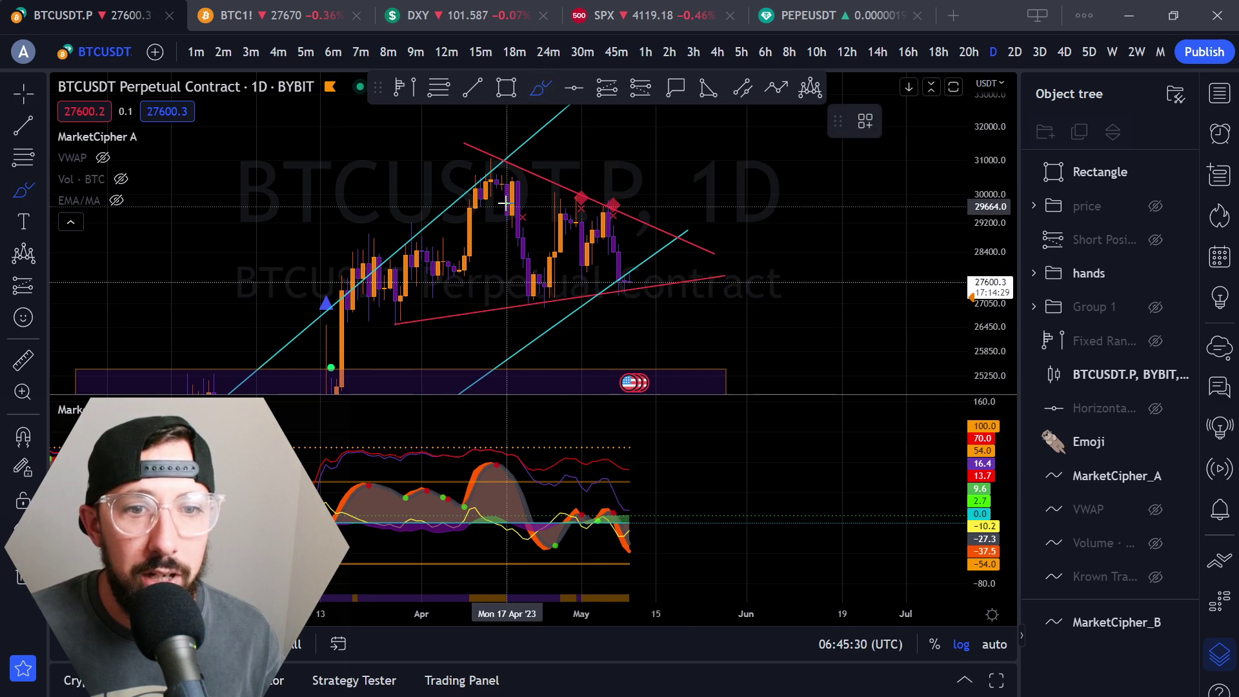
# - Brush a swinging path through the triangle with arrows down to about 25,636 and up past 30,000, plus a separate volatile zigzag, and undo all strokes
pyautogui.moveTo(503, 203)
pyautogui.mouseDown()
pyautogui.moveTo(520, 274)
pyautogui.moveTo(620, 227)
pyautogui.moveTo(672, 268)
pyautogui.moveTo(711, 254)
pyautogui.moveTo(762, 360)
pyautogui.mouseUp()
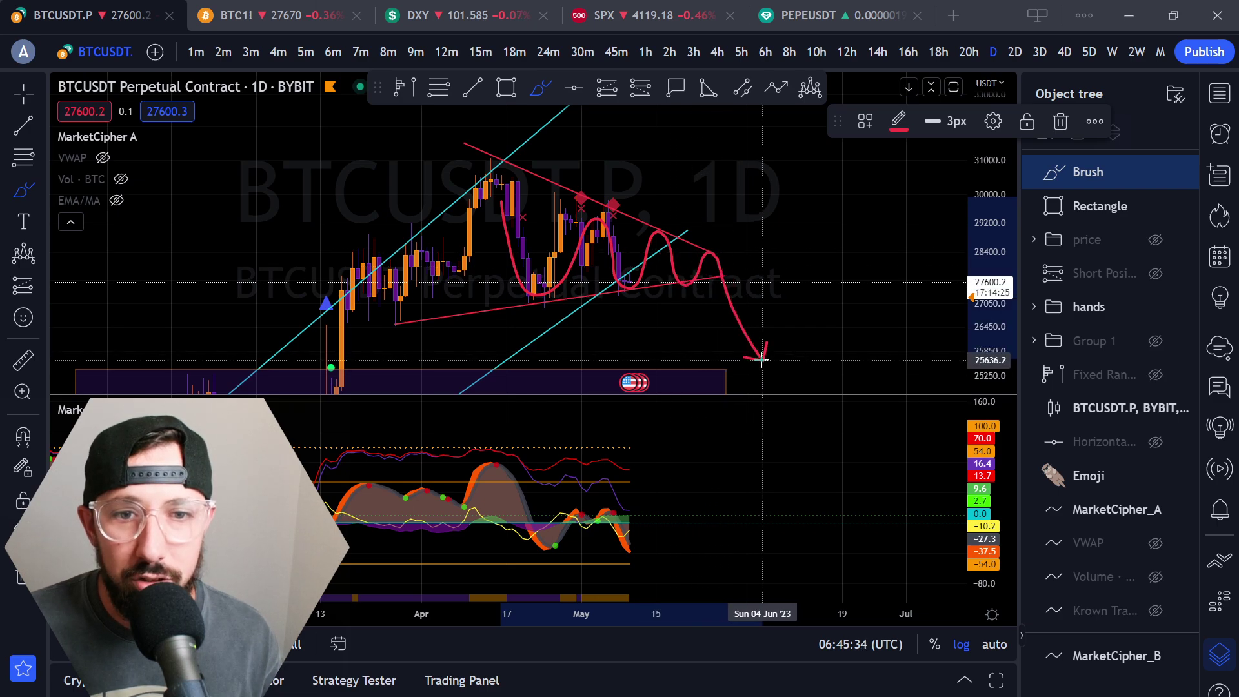
pyautogui.moveTo(719, 277); pyautogui.dragTo(790, 189)
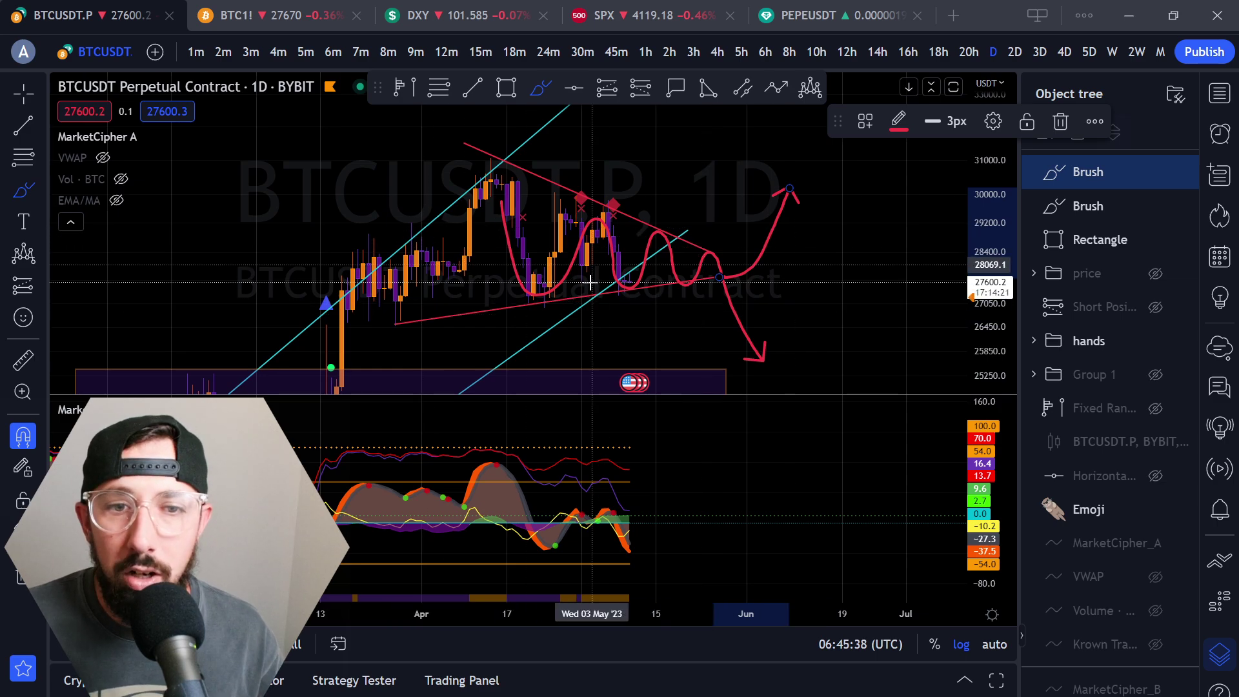
pyautogui.hotkey('ctrl', 'z')
pyautogui.hotkey('ctrl', 'z')
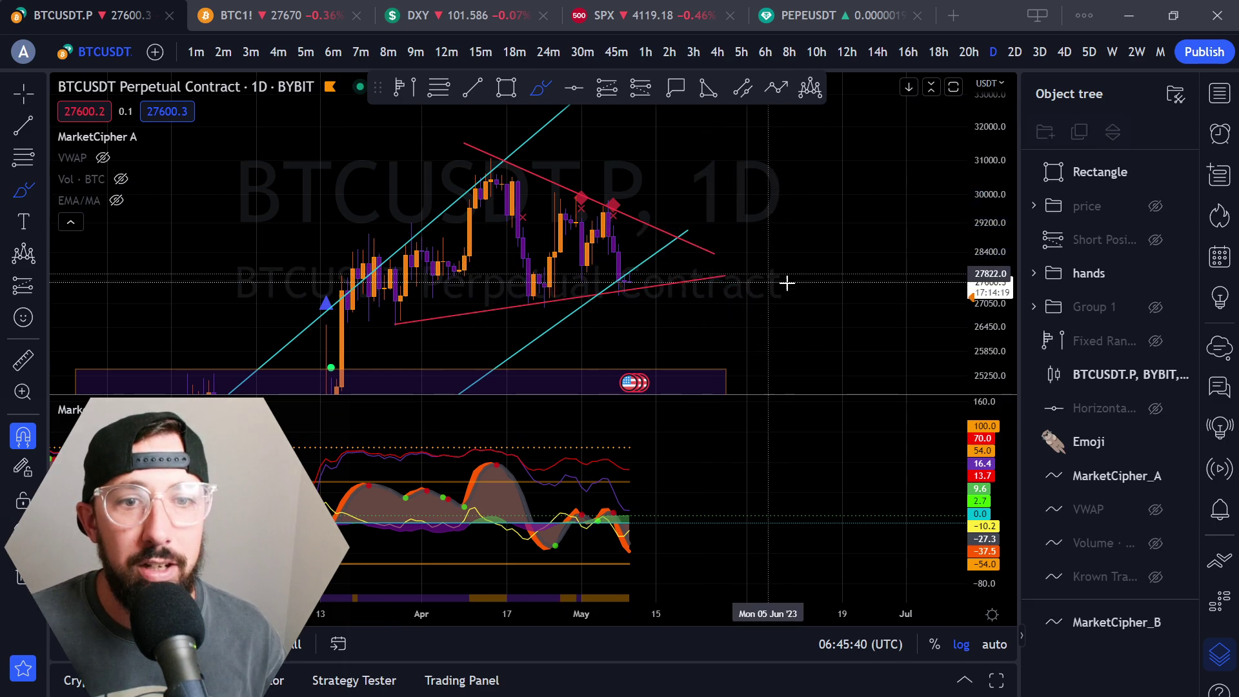
pyautogui.moveTo(791, 272)
pyautogui.mouseDown()
pyautogui.moveTo(843, 322)
pyautogui.moveTo(882, 291)
pyautogui.mouseUp()
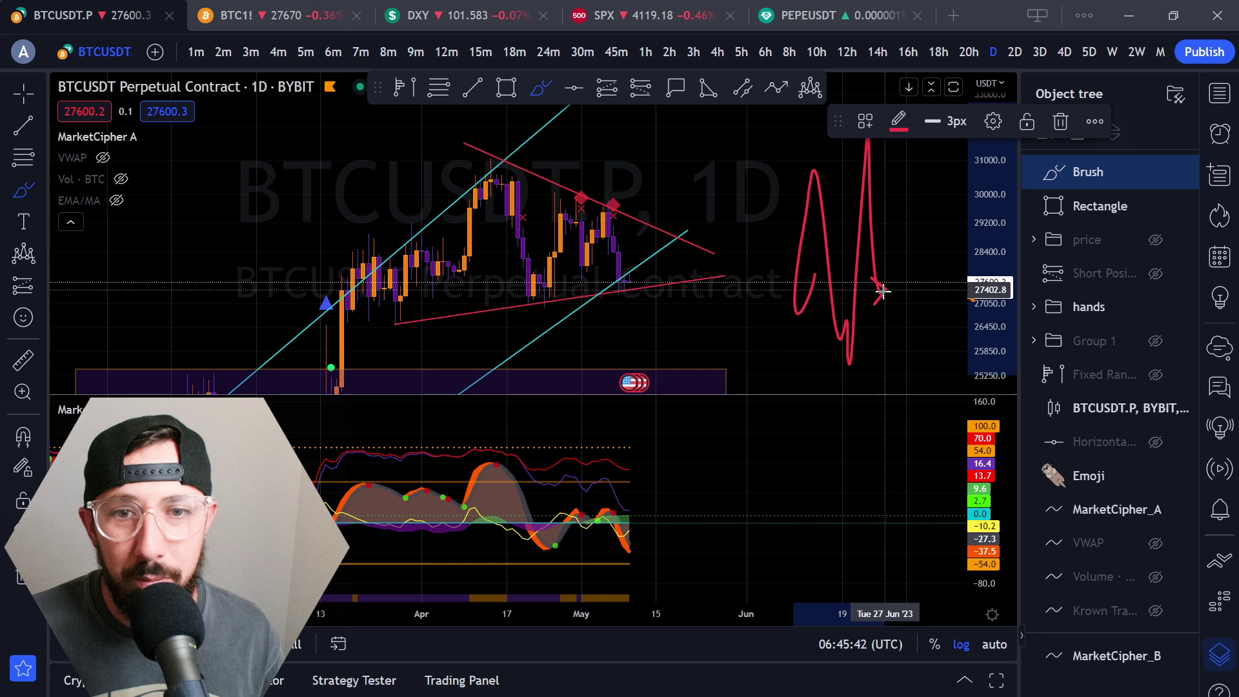
pyautogui.hotkey('ctrl', 'z')
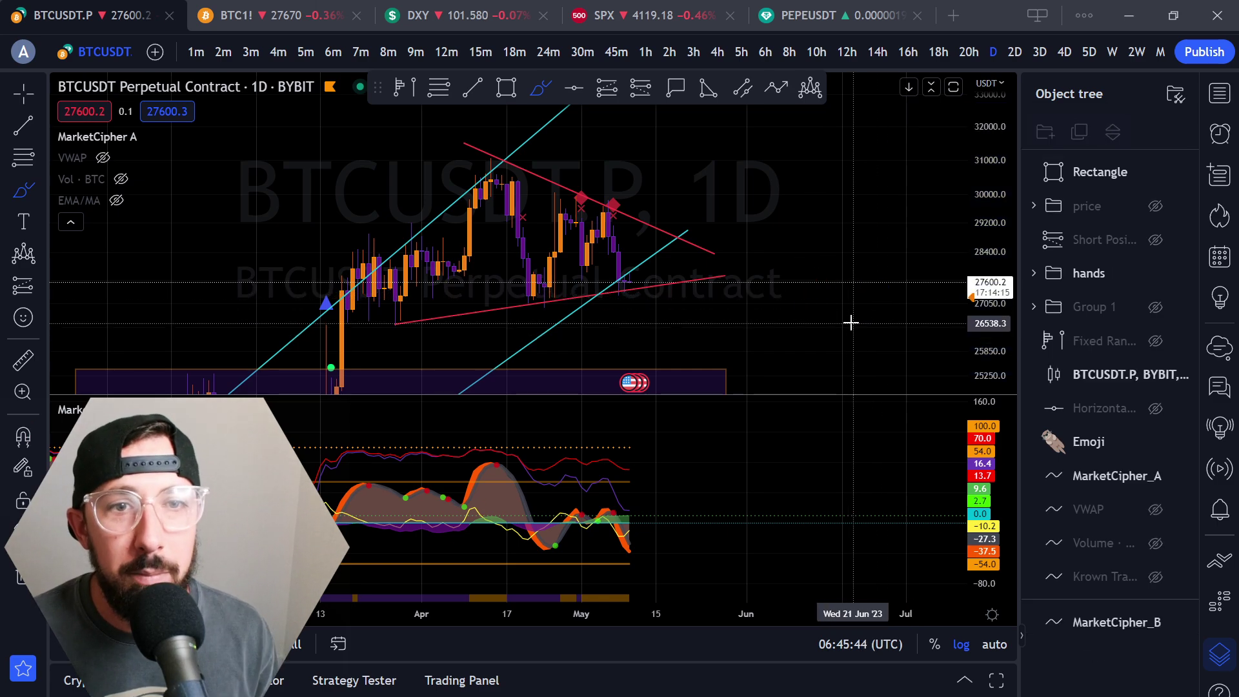
# - Place a fixed range volume profile over the daily candles from 17 March to 10 May 2023
pyautogui.moveTo(788, 329); pyautogui.dragTo(829, 310)
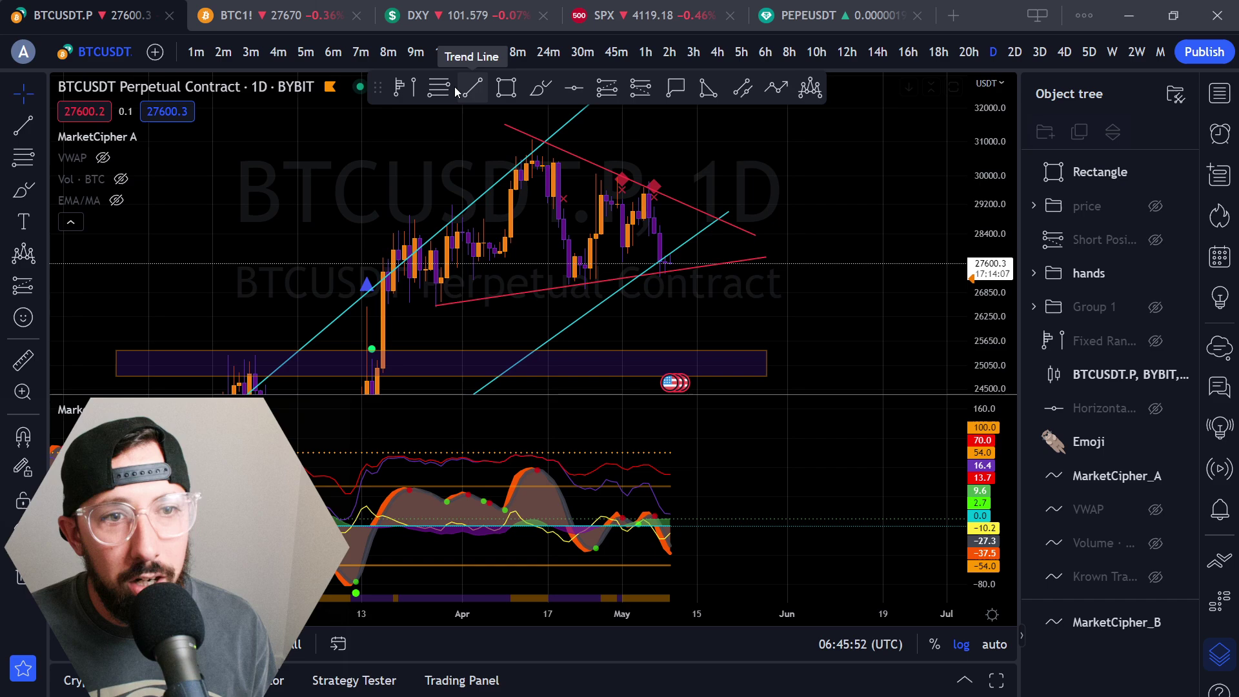
pyautogui.click(407, 96)
pyautogui.click(383, 317)
pyautogui.click(671, 251)
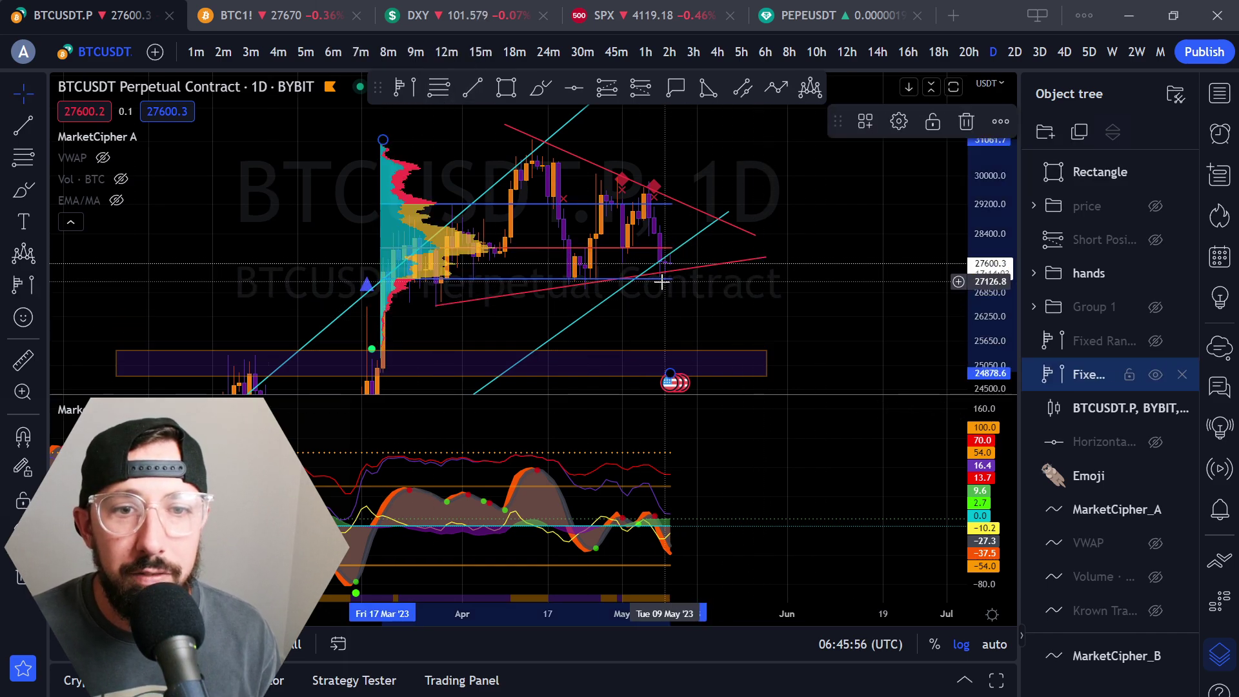
# - Brush a bounce arrow to about 30,092 and a falling arrow to about 27,127, undo both, and delete the new fixed range volume profile
pyautogui.click(537, 89)
pyautogui.moveTo(579, 279)
pyautogui.mouseDown()
pyautogui.moveTo(602, 211)
pyautogui.moveTo(655, 270)
pyautogui.moveTo(713, 170)
pyautogui.mouseUp()
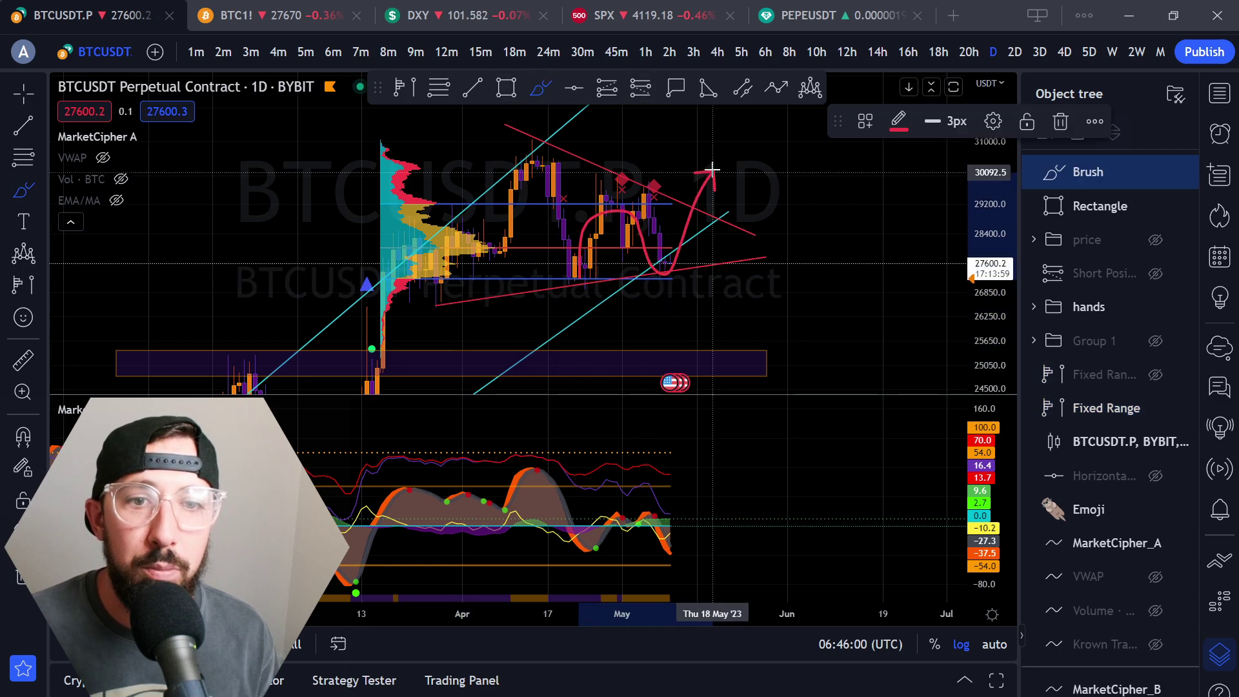
pyautogui.hotkey('ctrl', 'z')
pyautogui.moveTo(624, 194)
pyautogui.mouseDown()
pyautogui.moveTo(644, 202)
pyautogui.moveTo(682, 274)
pyautogui.mouseUp()
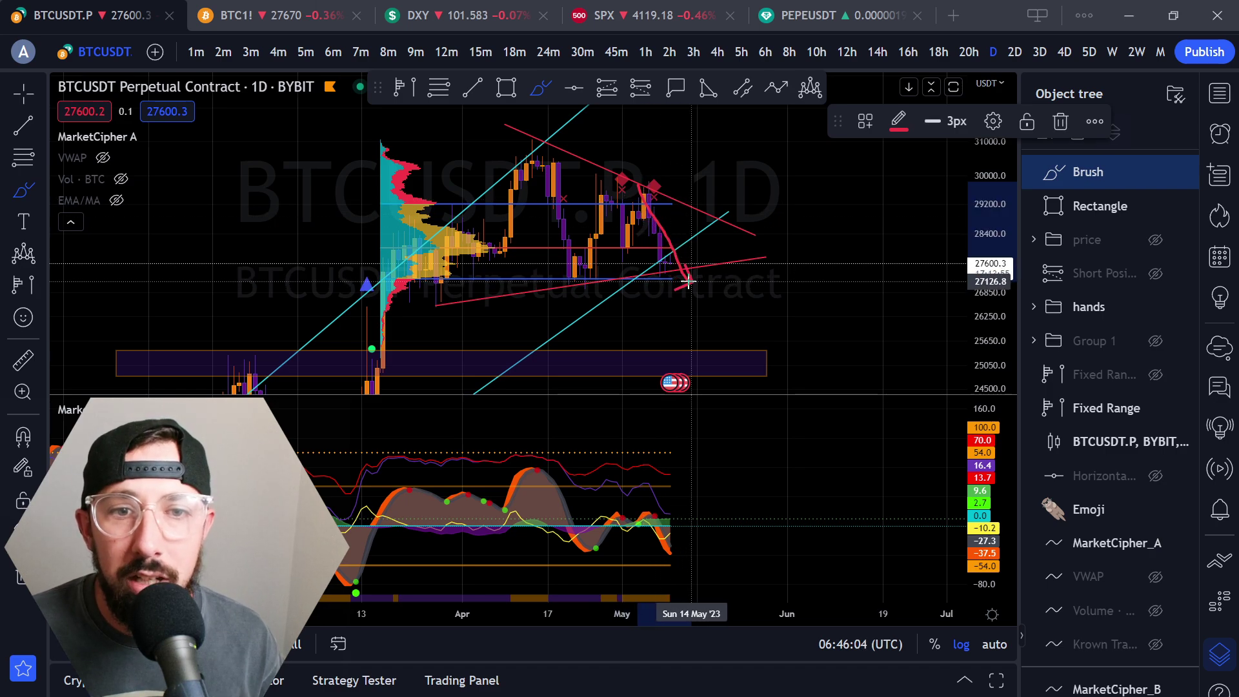
pyautogui.hotkey('ctrl', 'z')
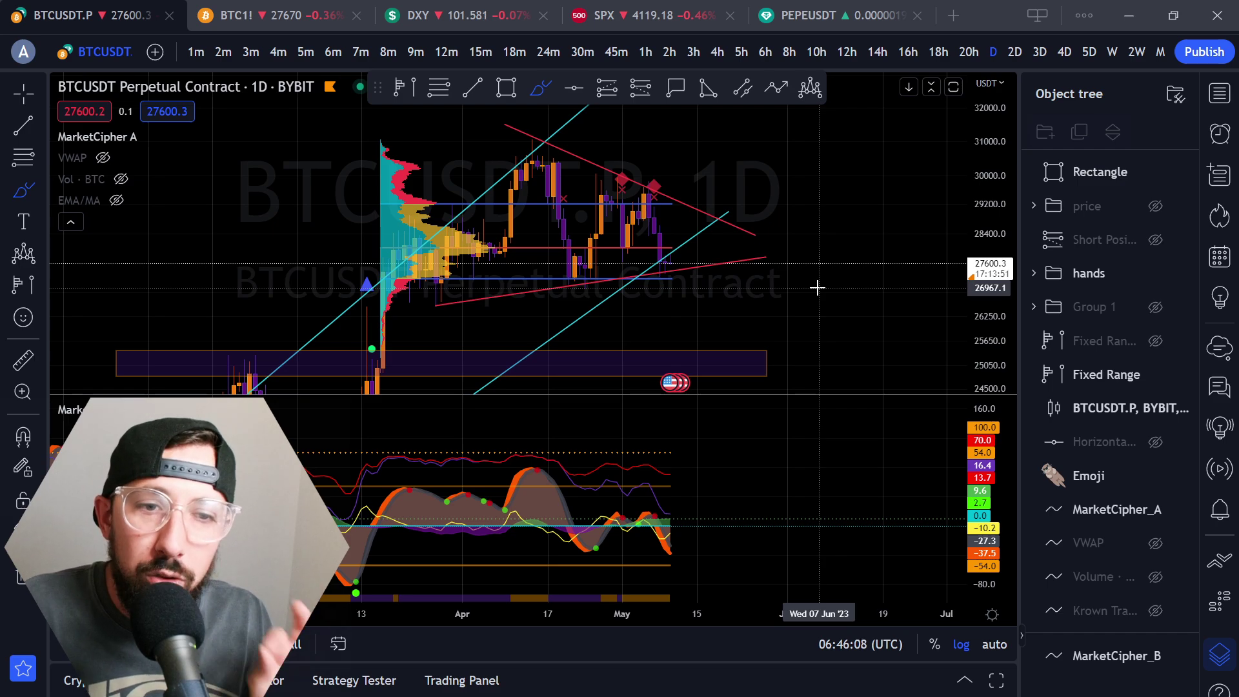
pyautogui.click(405, 184)
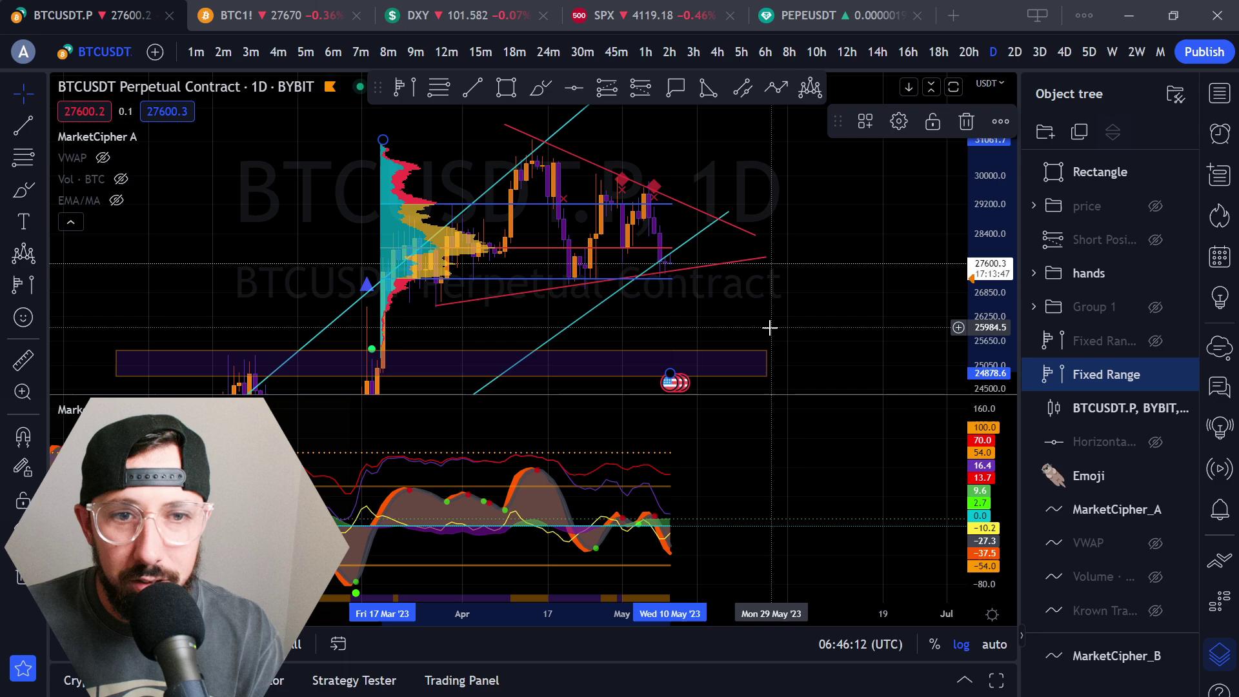
pyautogui.press('Delete')
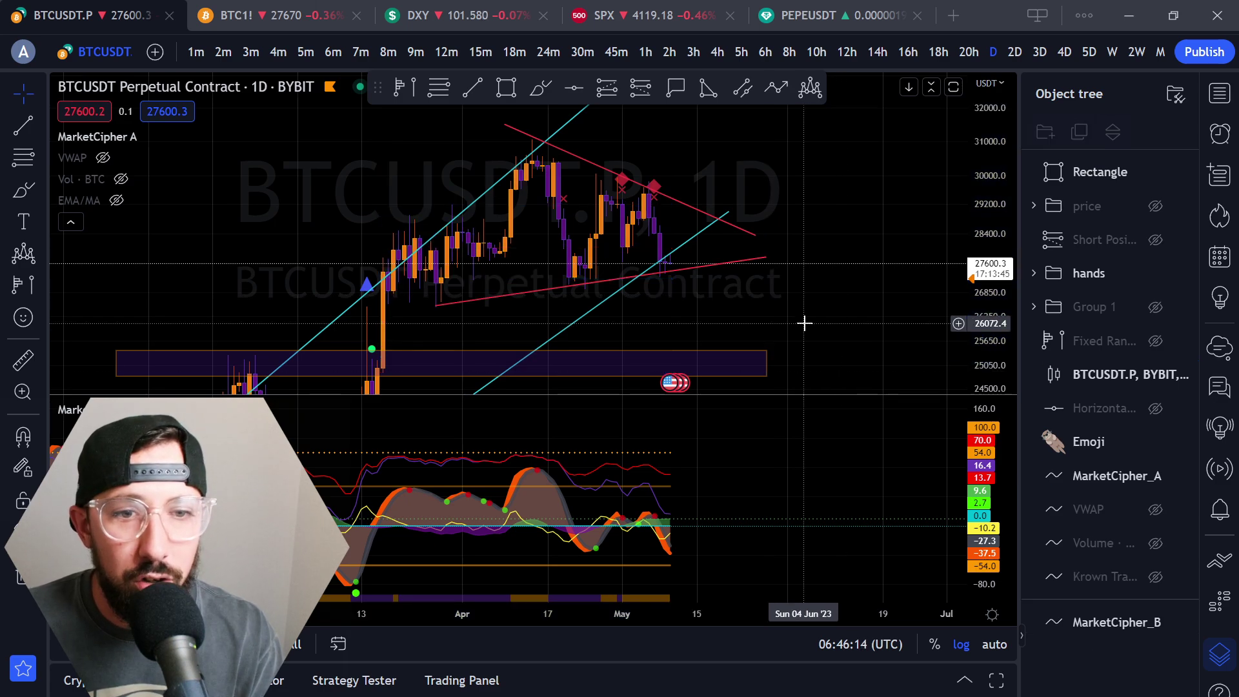
# - Show the hidden Group 1 drawings and examine their POC levels and zones around the latest daily candles
pyautogui.moveTo(1156, 287)
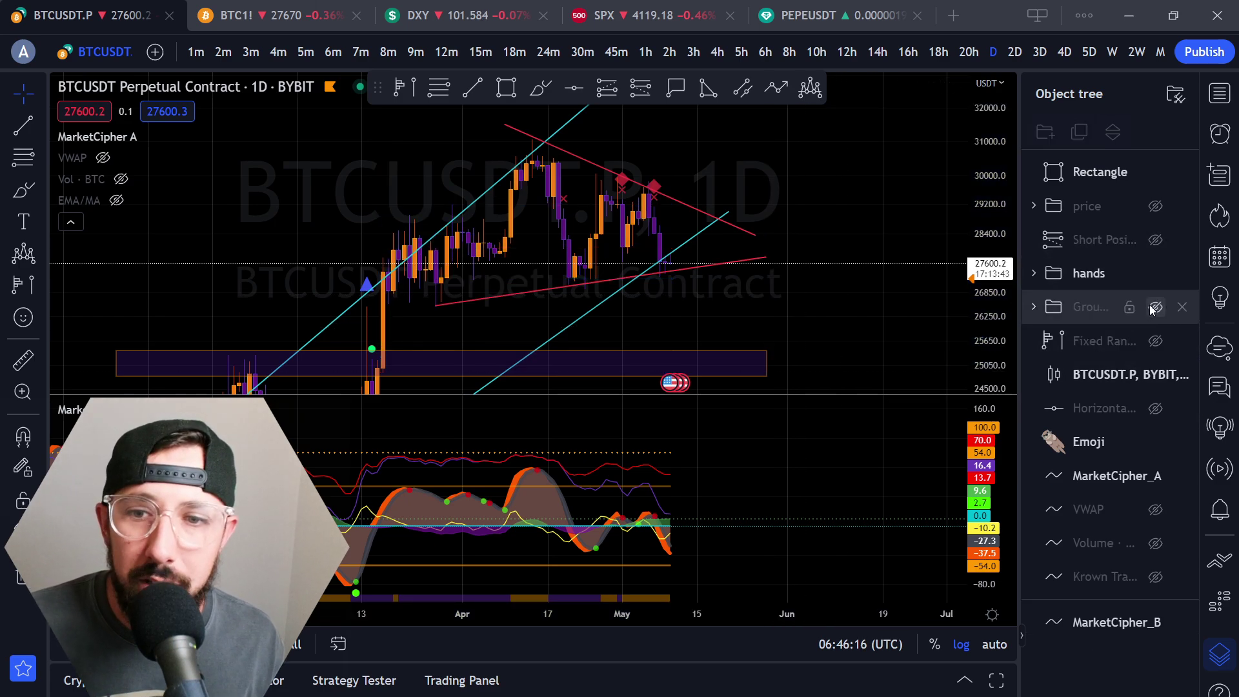
pyautogui.click(1154, 308)
pyautogui.moveTo(991, 321); pyautogui.dragTo(949, 206)
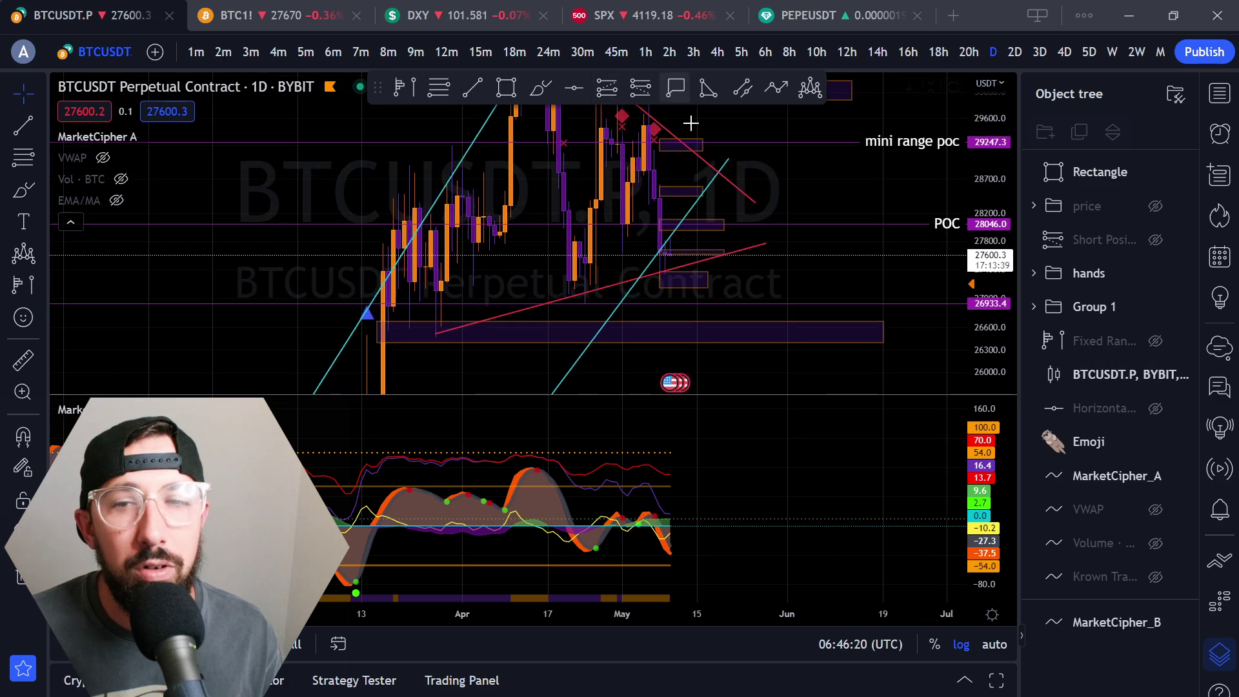
pyautogui.moveTo(844, 193); pyautogui.dragTo(736, 169)
# - Show the price drawing group, examine its labelled levels from 29191.4 to 26450.8, and hide the group again
pyautogui.click(1156, 205)
pyautogui.moveTo(481, 613); pyautogui.dragTo(636, 614)
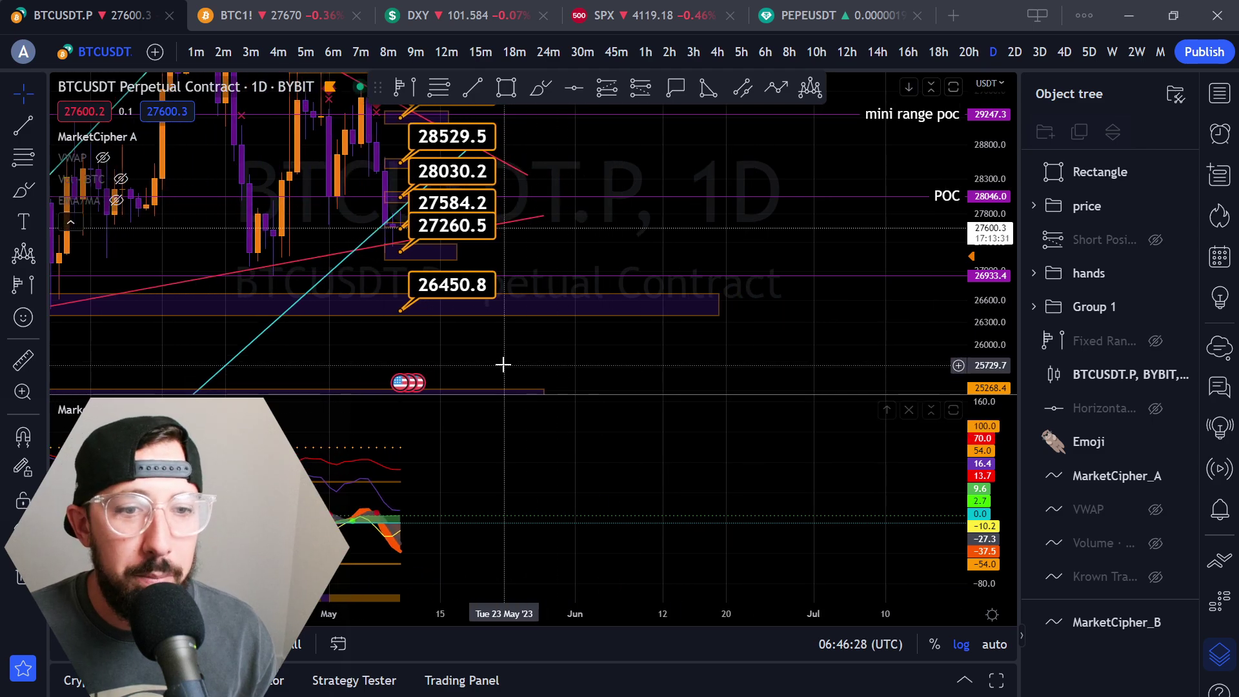
pyautogui.moveTo(516, 365); pyautogui.dragTo(739, 407)
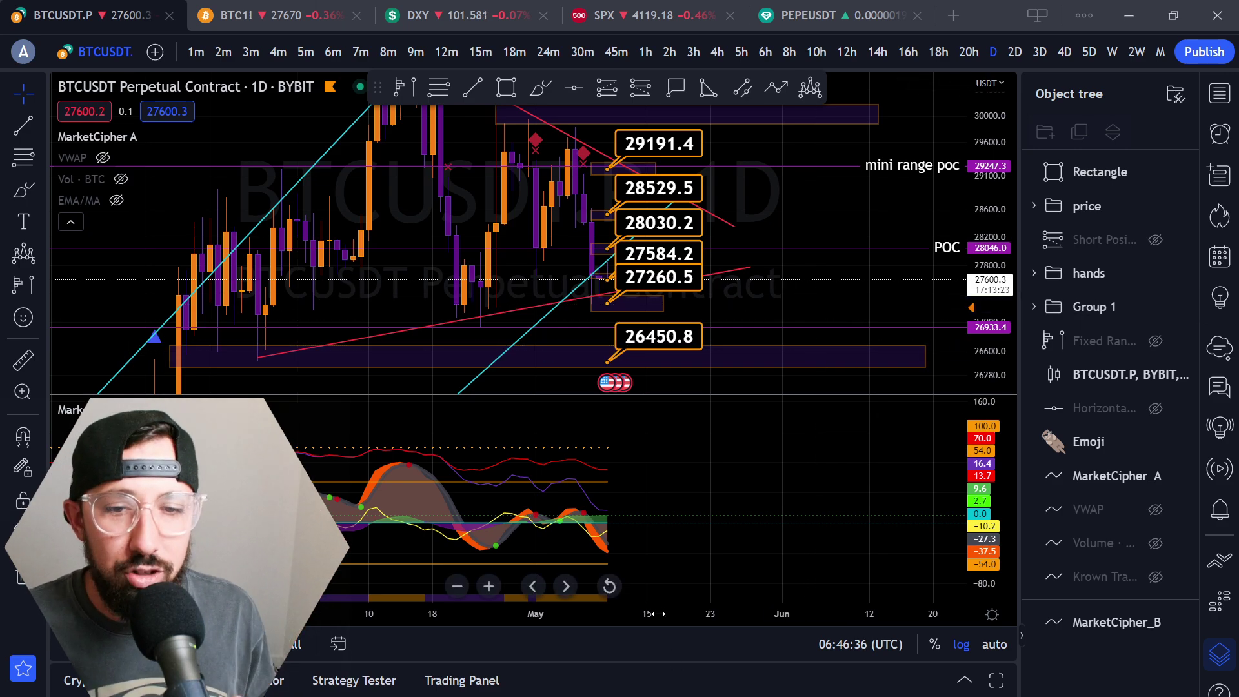
pyautogui.scroll(-3, 654, 614)
pyautogui.doubleClick(987, 221)
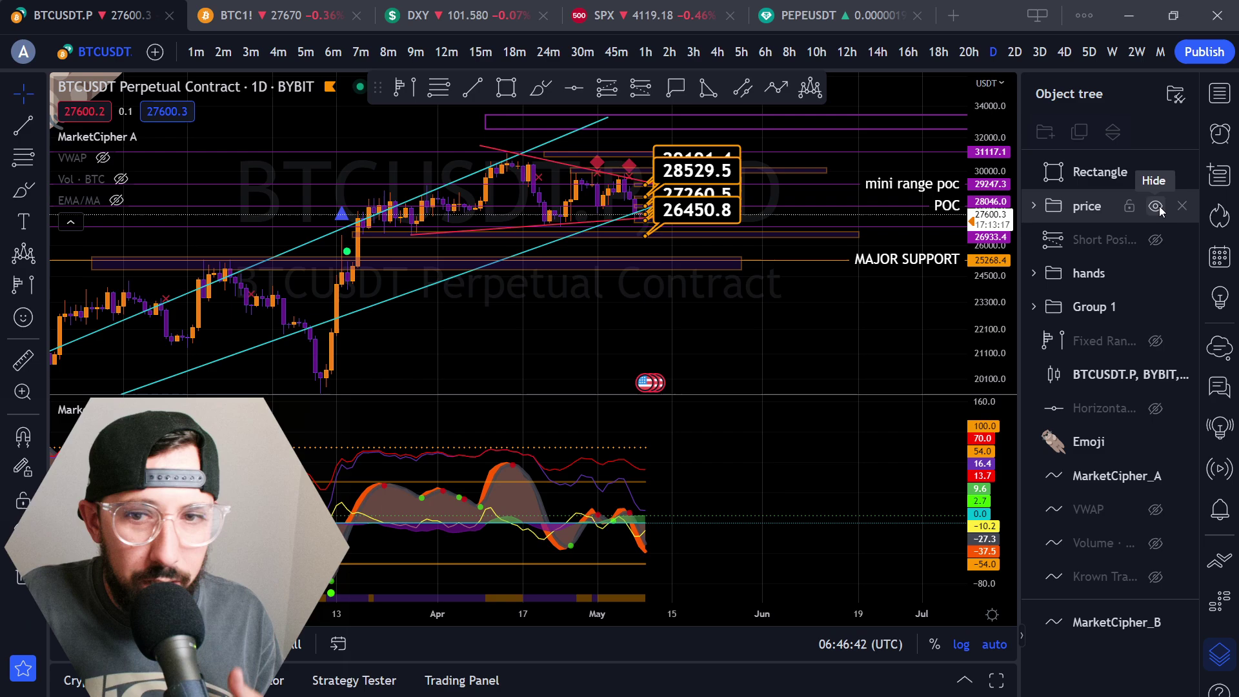
pyautogui.click(1156, 207)
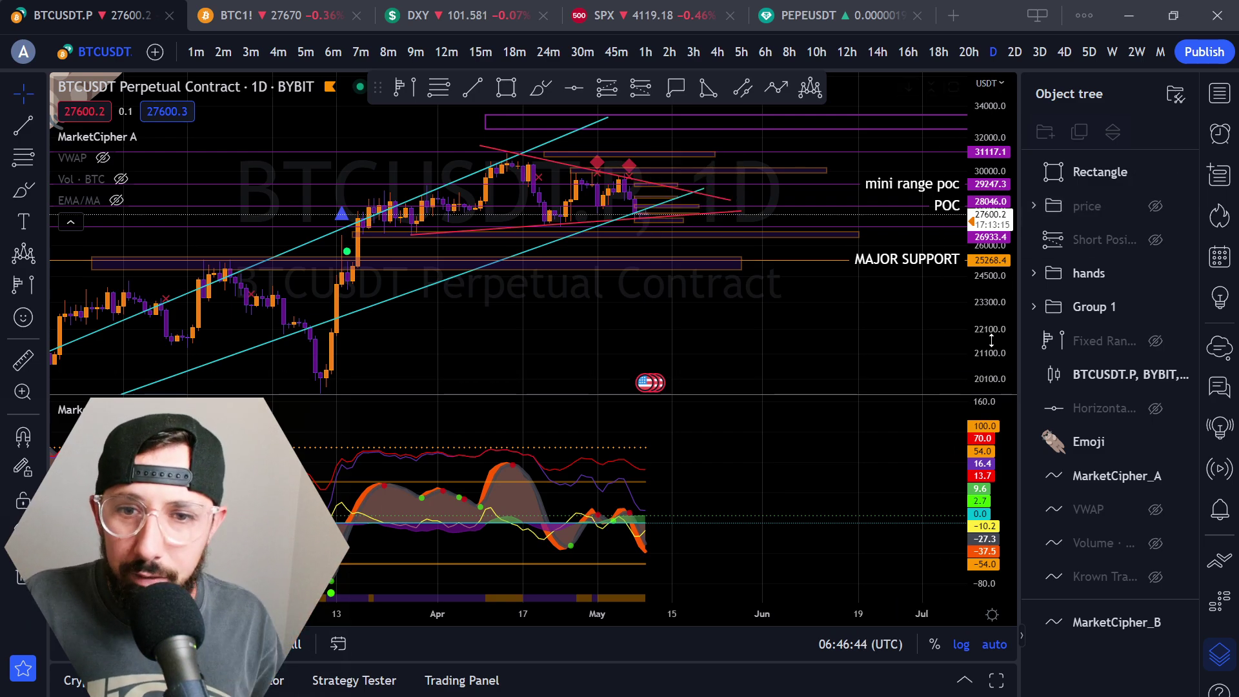
# - Switch the chart to the 12h timeframe and hide the hands group of trend lines
pyautogui.moveTo(991, 340); pyautogui.dragTo(983, 157)
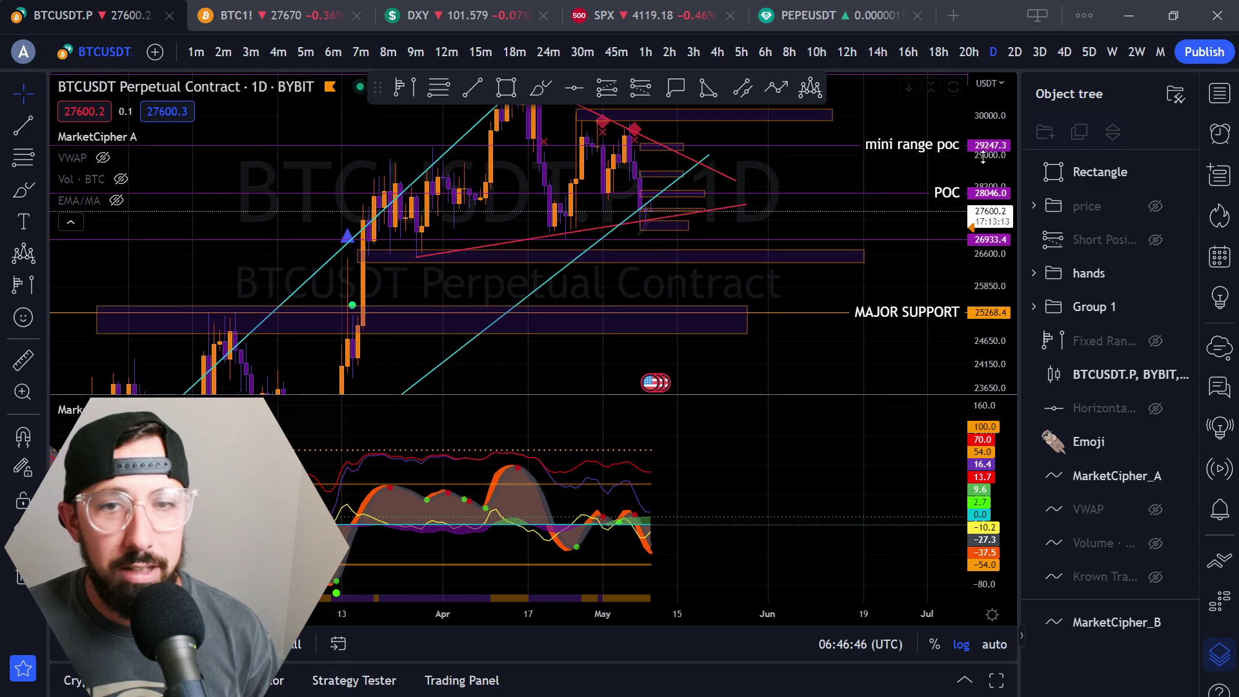
pyautogui.click(850, 55)
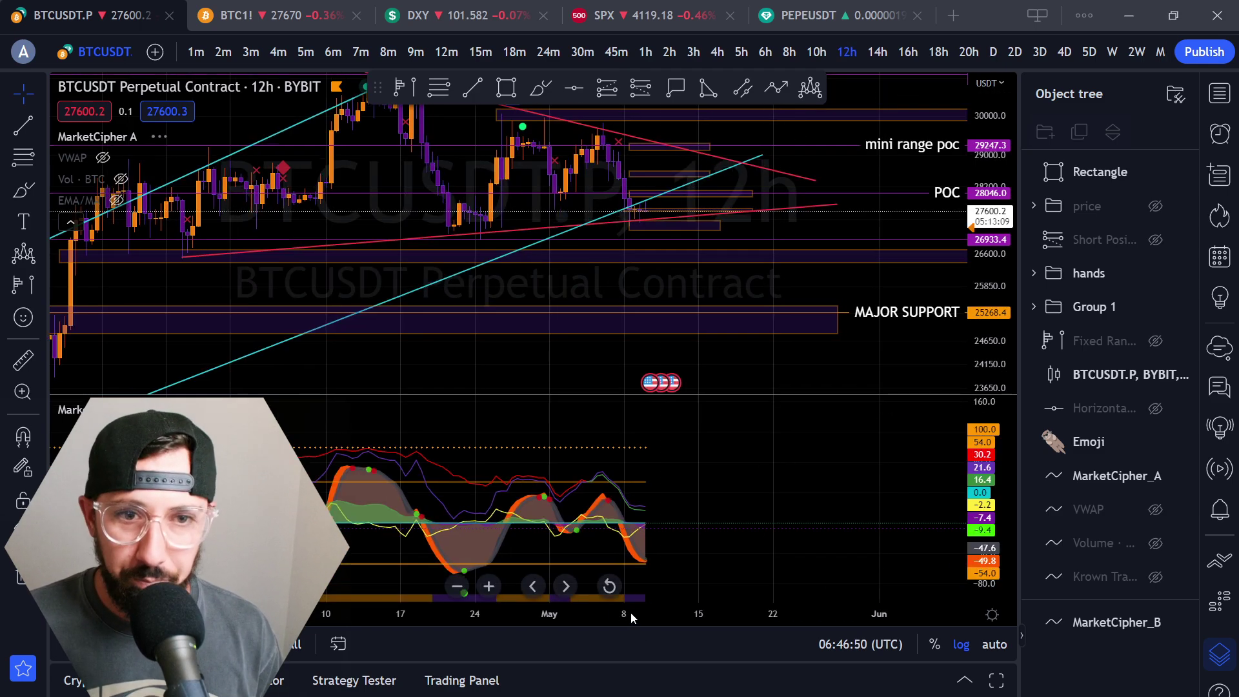
pyautogui.moveTo(982, 349); pyautogui.dragTo(974, 164)
pyautogui.moveTo(834, 294); pyautogui.dragTo(847, 371)
pyautogui.click(1152, 275)
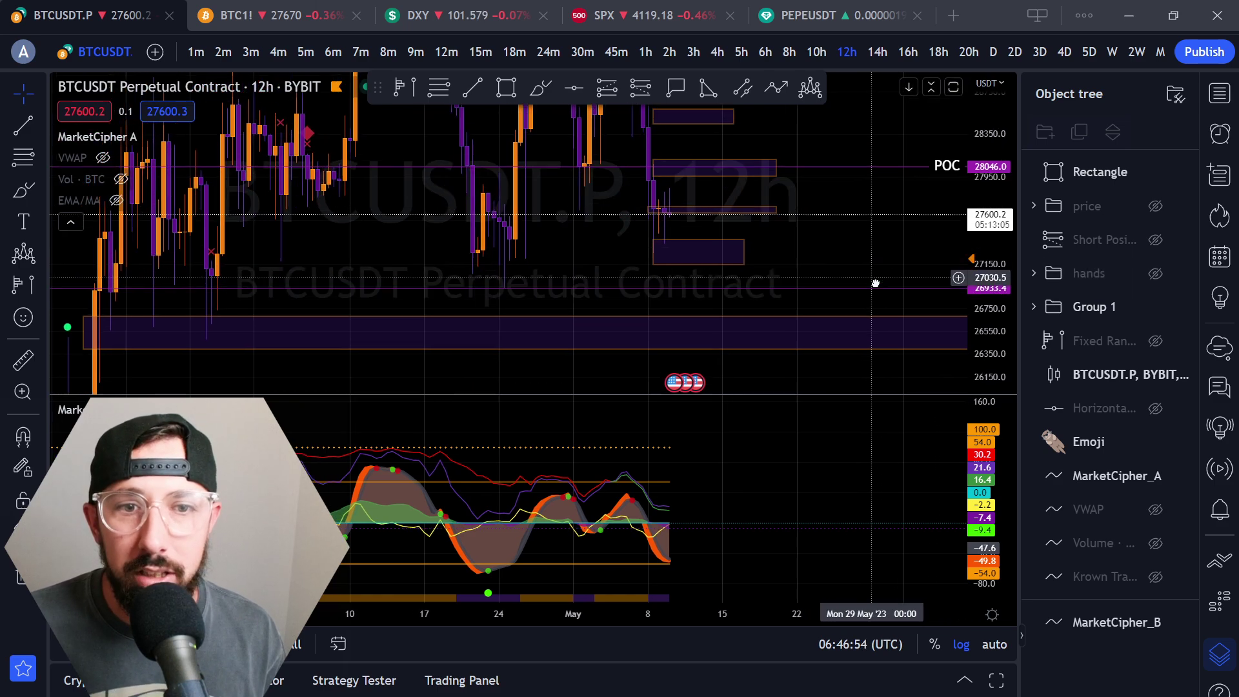
# - Widen the rectangle between 27,372.7 and 27,144.7 so it spans 8 May 00:00 to 27 May 12:00
pyautogui.click(747, 259)
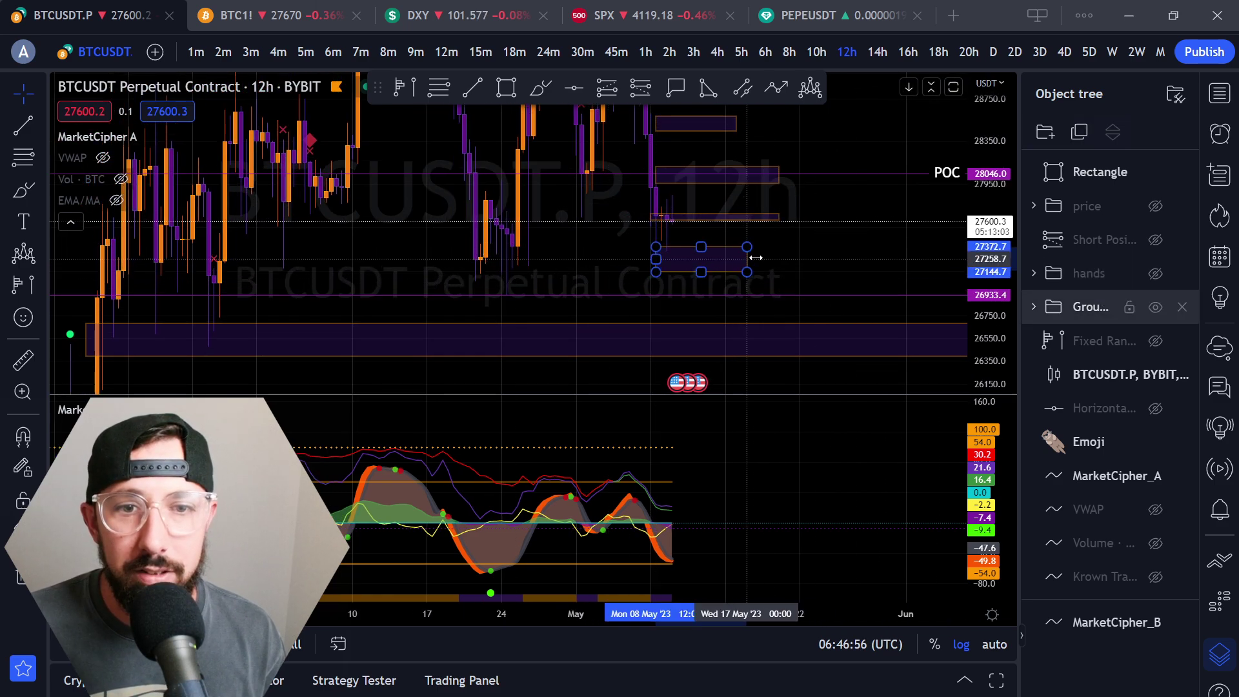
pyautogui.moveTo(747, 259); pyautogui.dragTo(859, 259)
pyautogui.moveTo(655, 261); pyautogui.dragTo(566, 281)
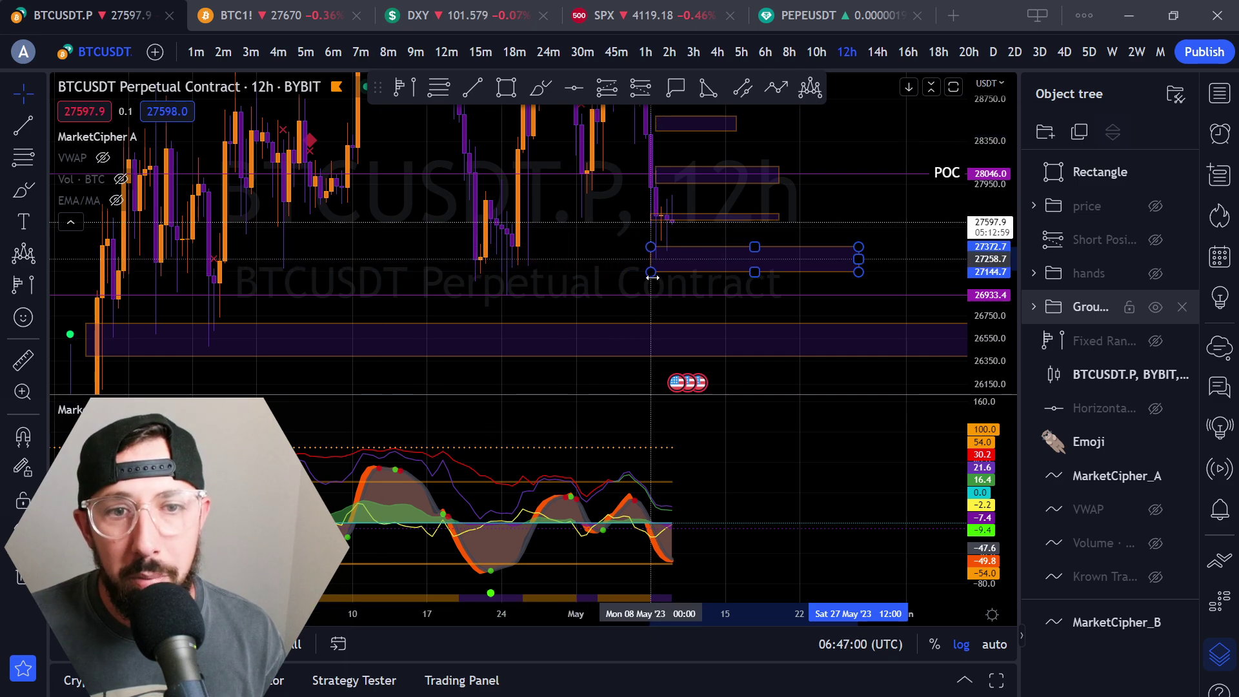
pyautogui.moveTo(652, 276); pyautogui.dragTo(651, 276)
# - Delete the thin rectangle with its upper edge at 27,674, between the POC rectangle and the widened support rectangle
pyautogui.scroll(5, 791, 280)
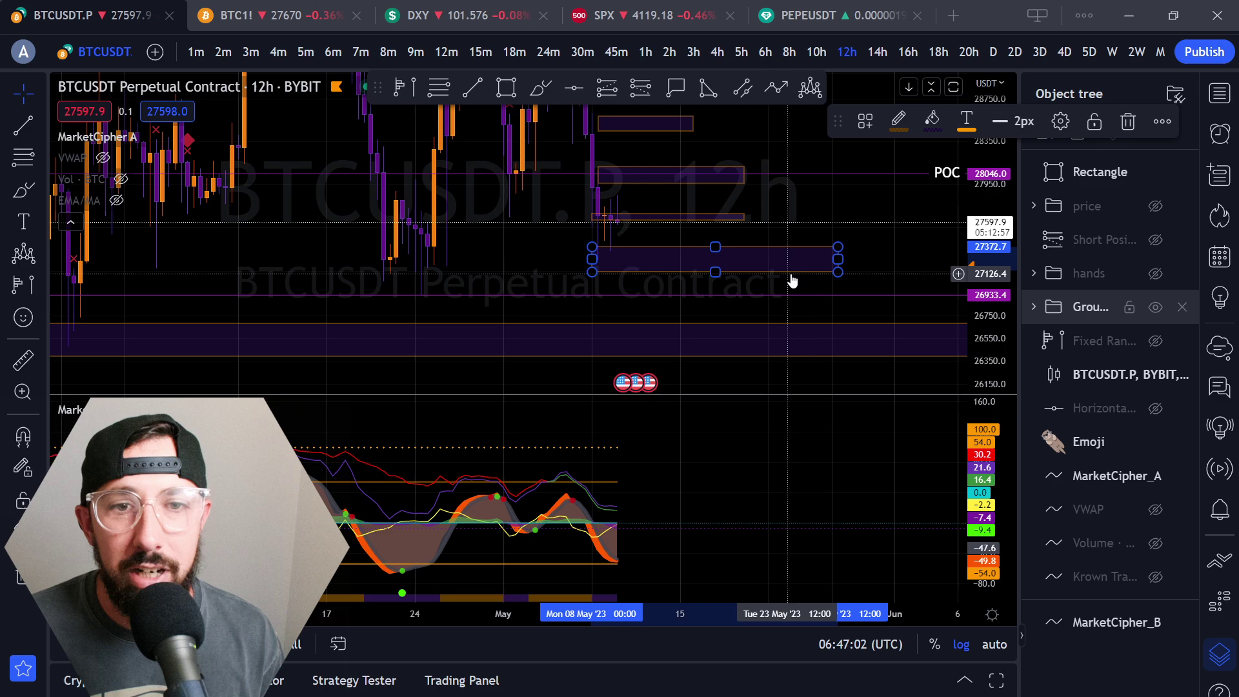
pyautogui.click(556, 218)
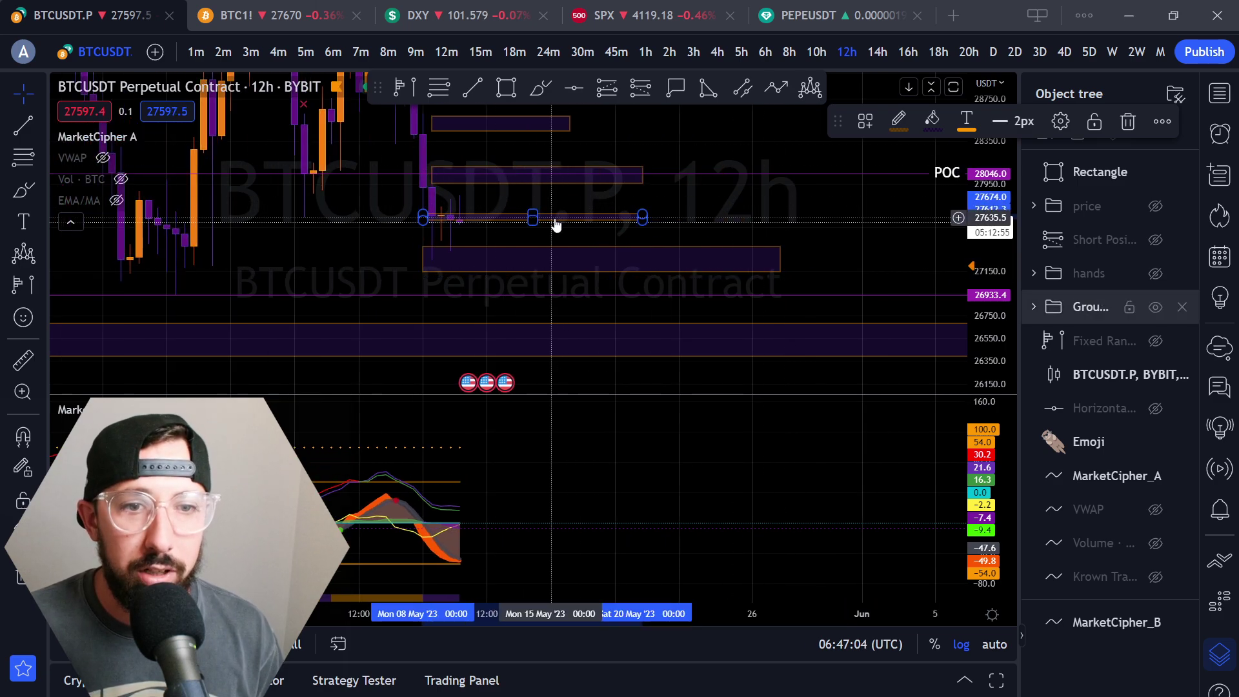
pyautogui.press('Delete')
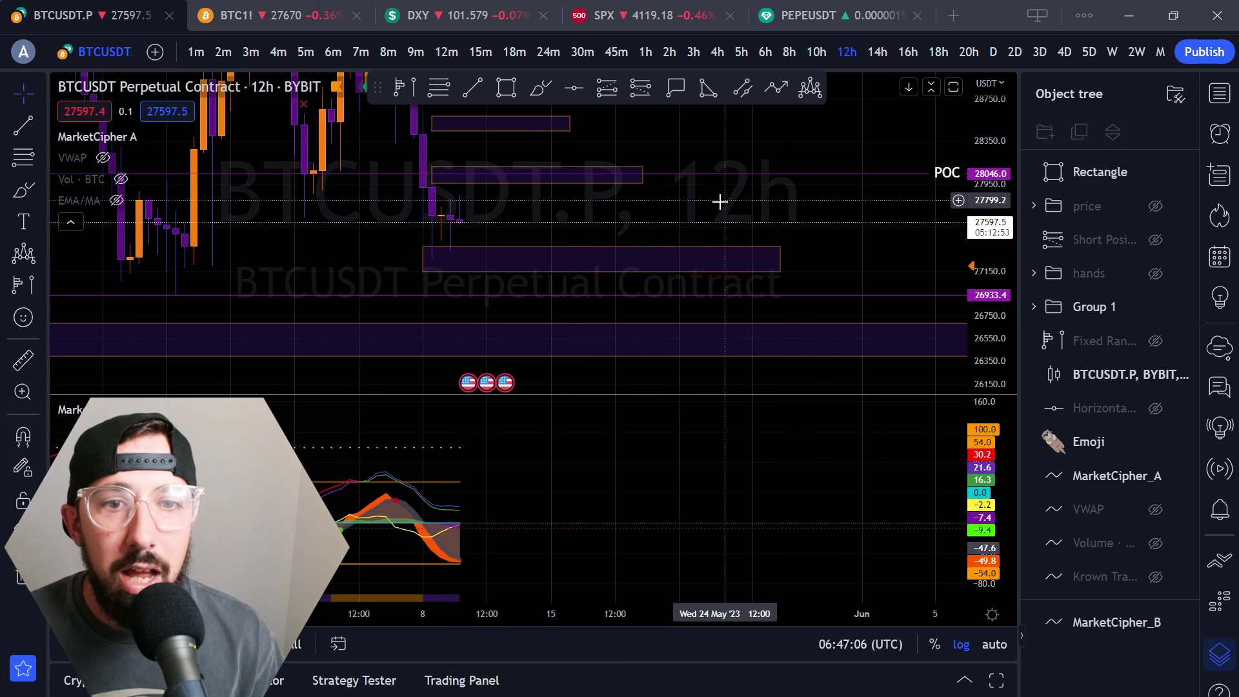
pyautogui.moveTo(730, 196); pyautogui.dragTo(841, 177)
pyautogui.click(552, 203)
pyautogui.click(586, 183)
pyautogui.moveTo(727, 188); pyautogui.dragTo(744, 213)
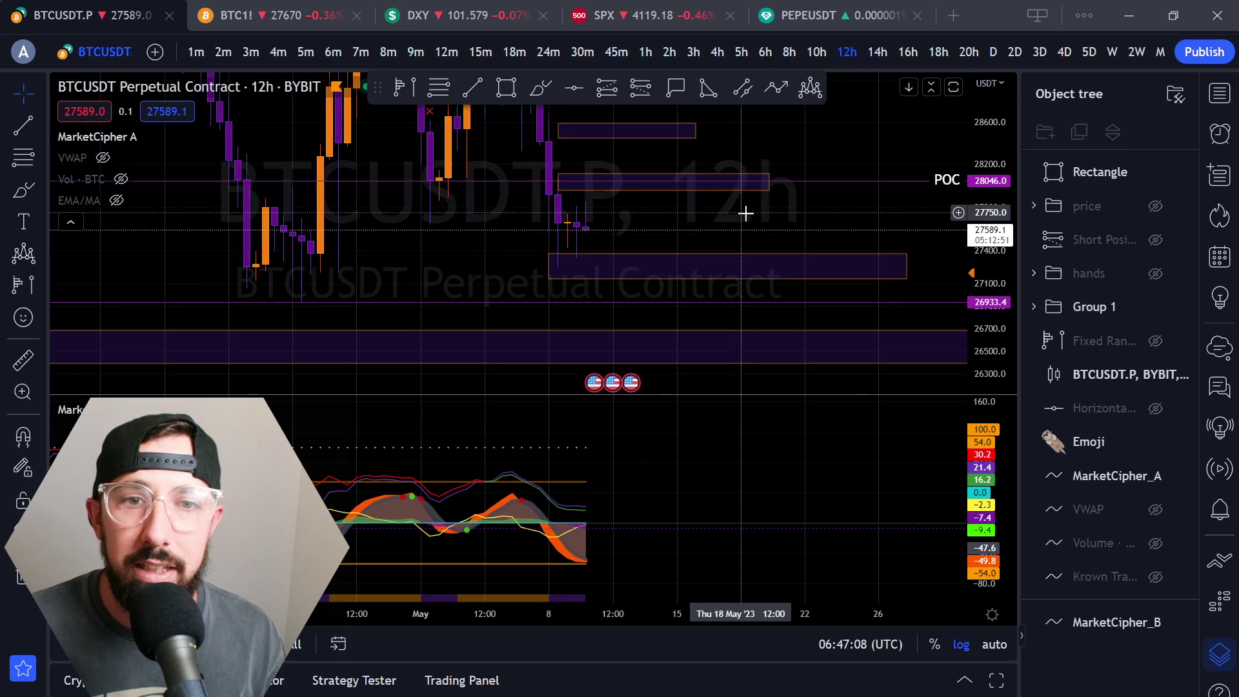
# - Examine the rectangle zones on the 12h chart, from the mini range POC down to the wide support zone below 26933.4
pyautogui.moveTo(886, 142); pyautogui.dragTo(861, 248)
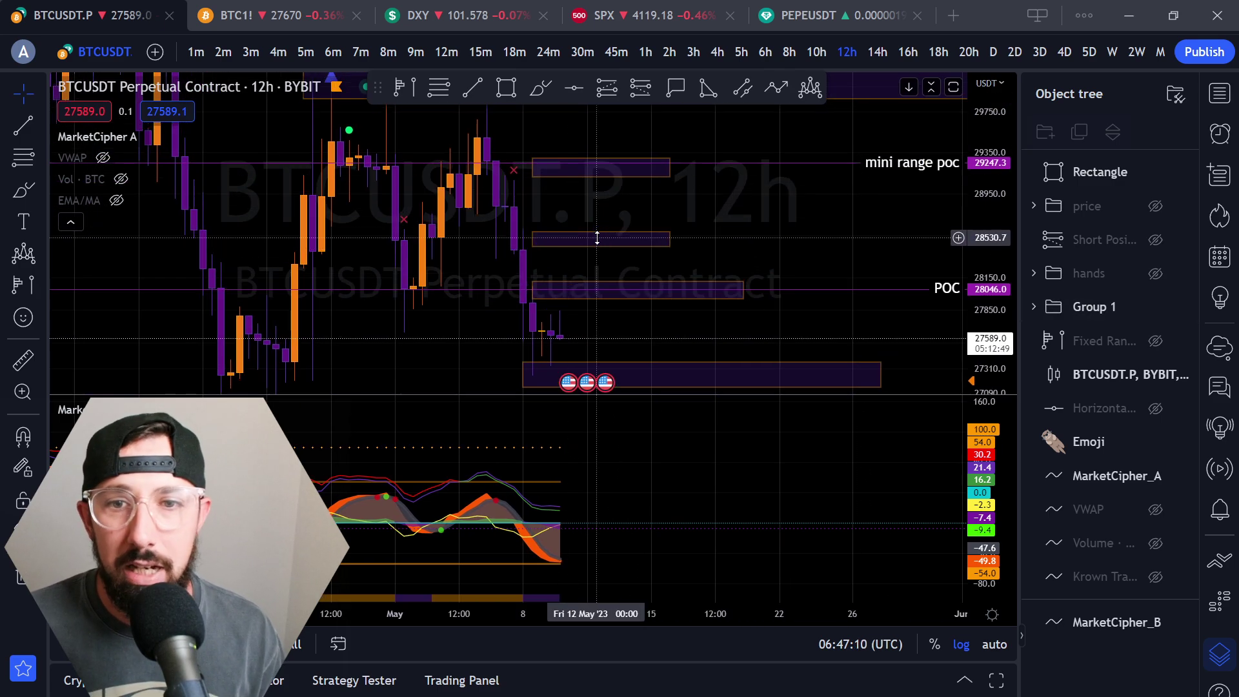
pyautogui.moveTo(718, 195); pyautogui.dragTo(721, 261)
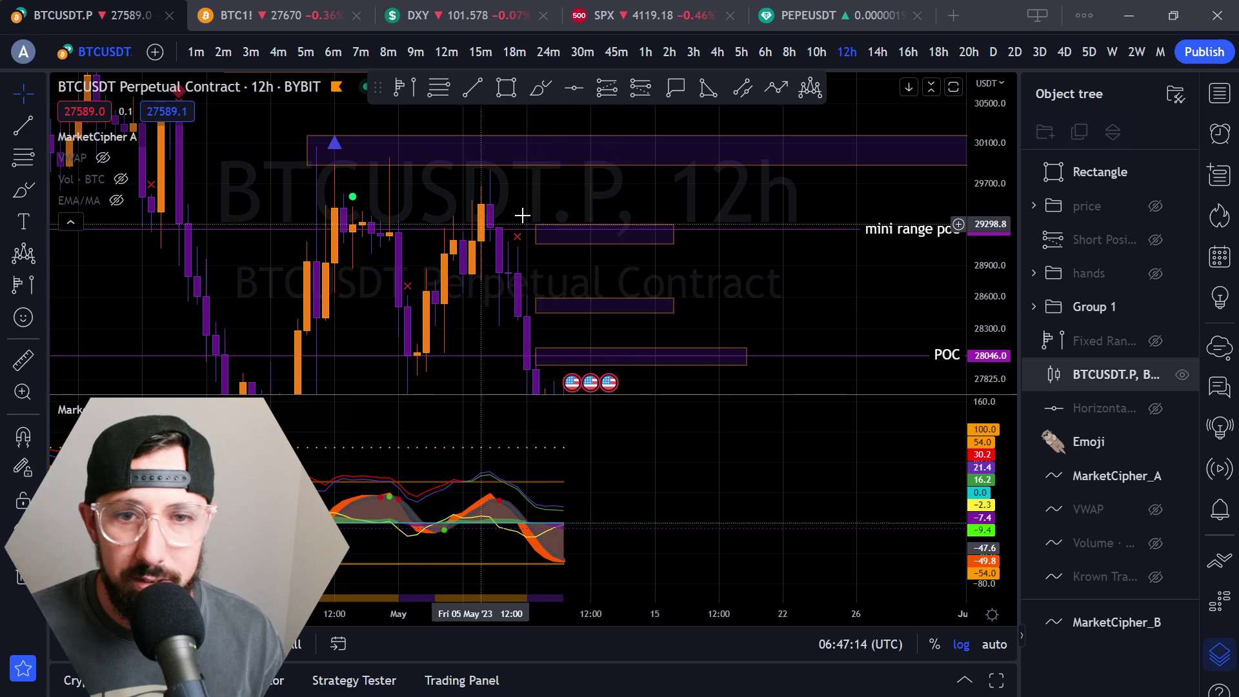
pyautogui.moveTo(814, 313); pyautogui.dragTo(866, 213)
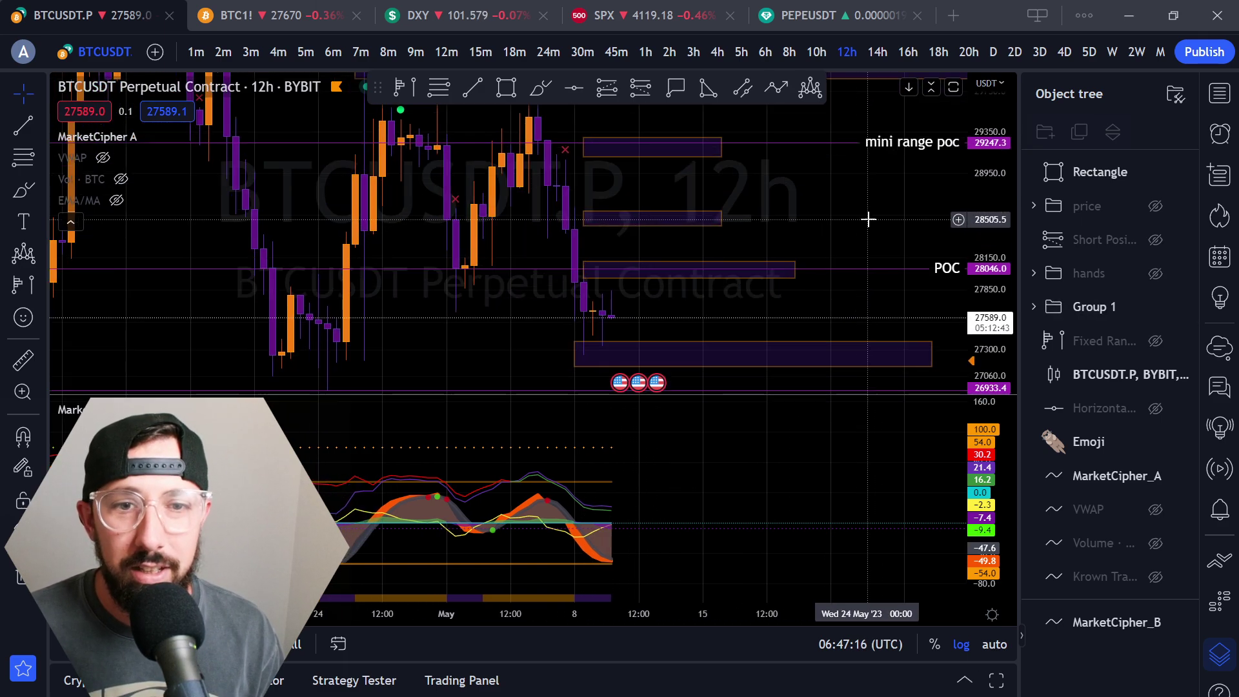
pyautogui.moveTo(836, 291); pyautogui.dragTo(854, 143)
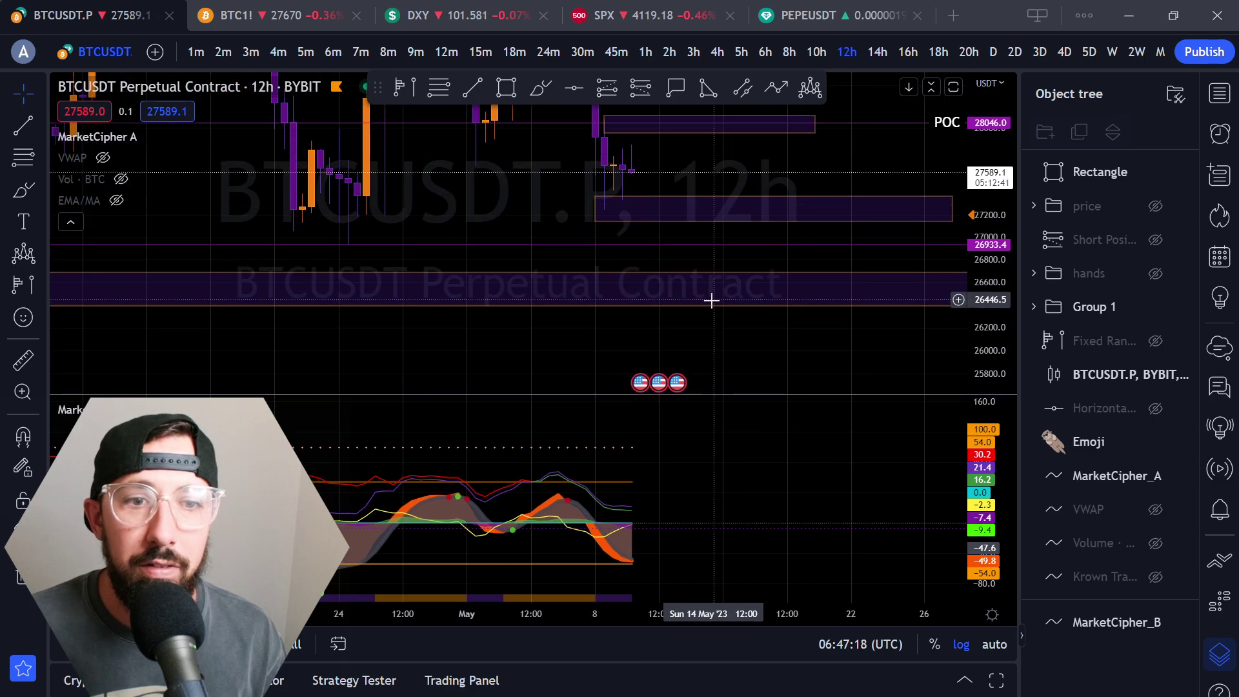
pyautogui.scroll(-5, 785, 304)
pyautogui.scroll(-2, 832, 323)
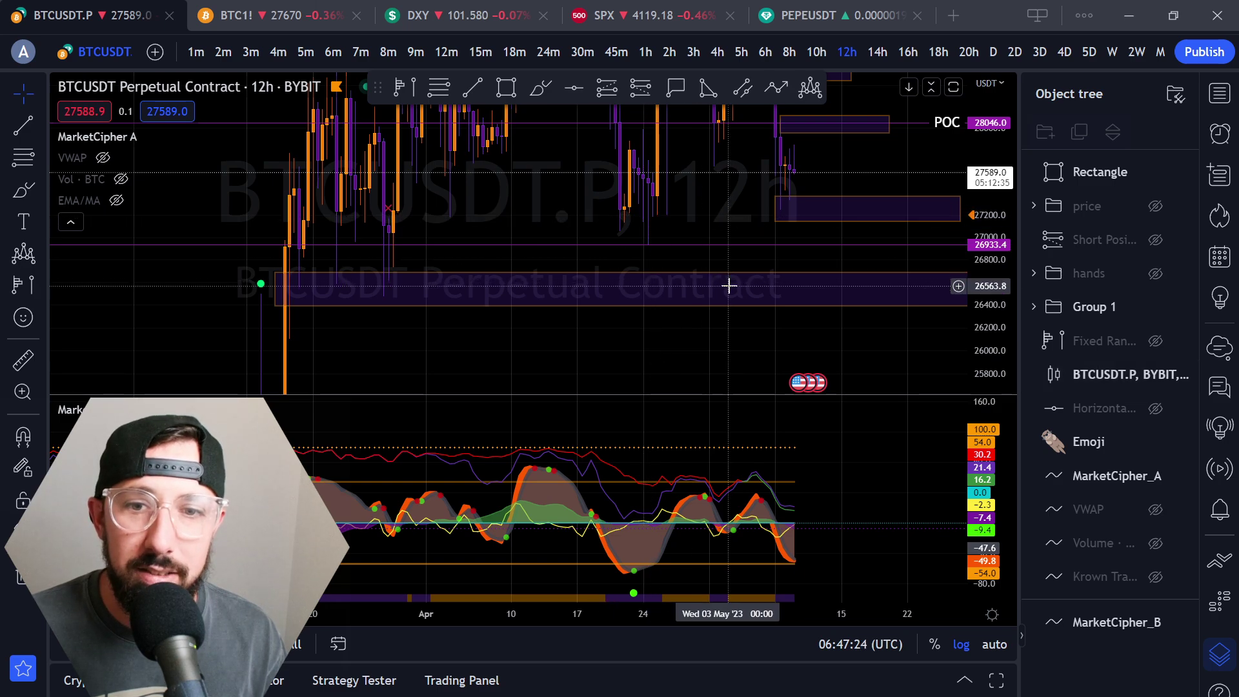
pyautogui.moveTo(868, 327); pyautogui.dragTo(744, 265)
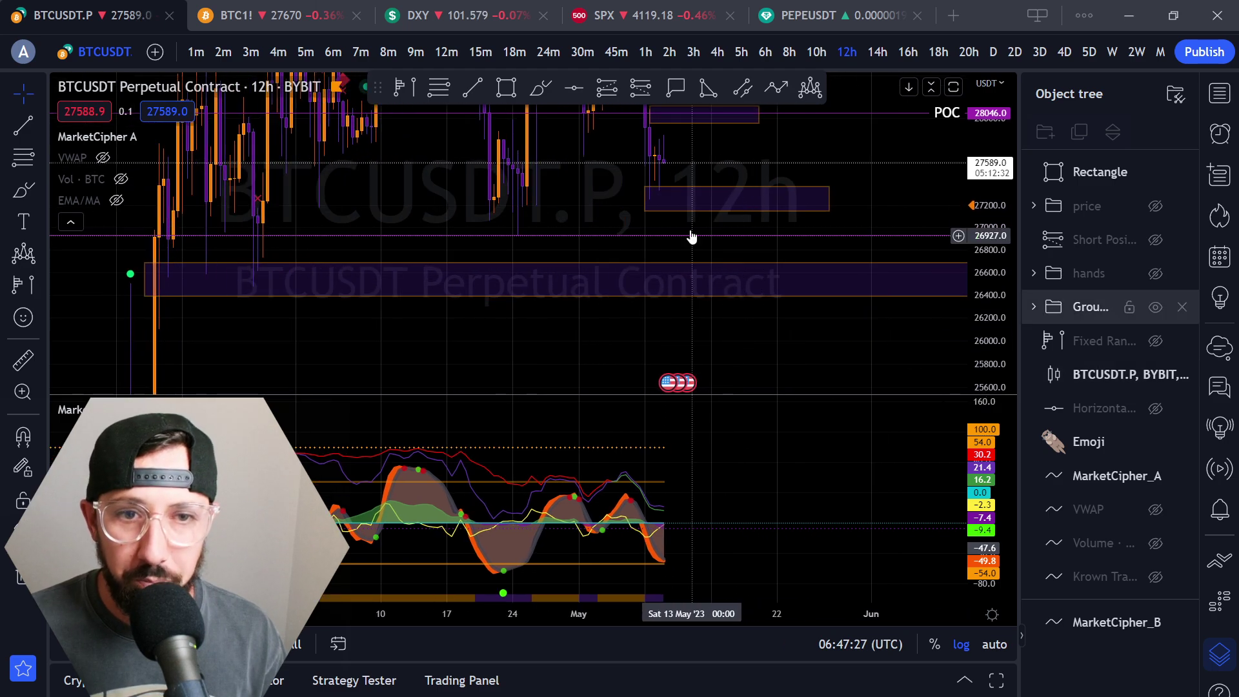
# - Switch the chart to the 4h timeframe
pyautogui.click(718, 52)
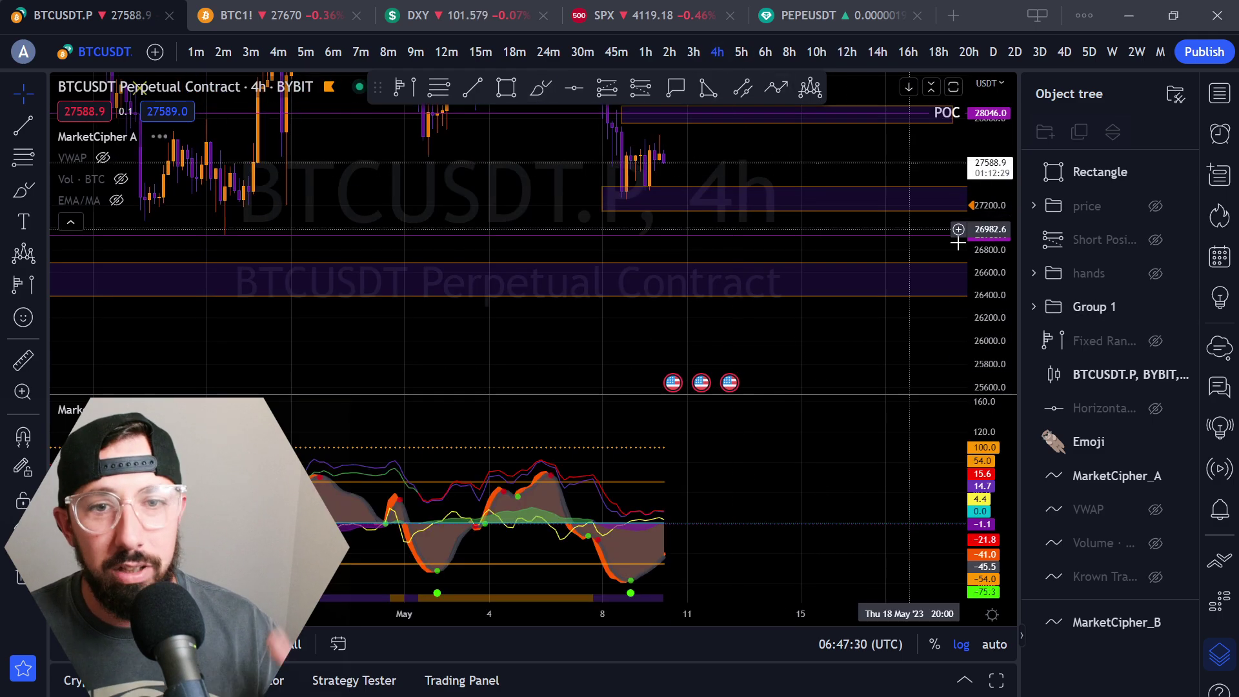
pyautogui.moveTo(988, 337); pyautogui.dragTo(988, 302)
pyautogui.moveTo(539, 181)
pyautogui.mouseDown()
pyautogui.moveTo(504, 282)
pyautogui.moveTo(511, 272)
pyautogui.mouseUp()
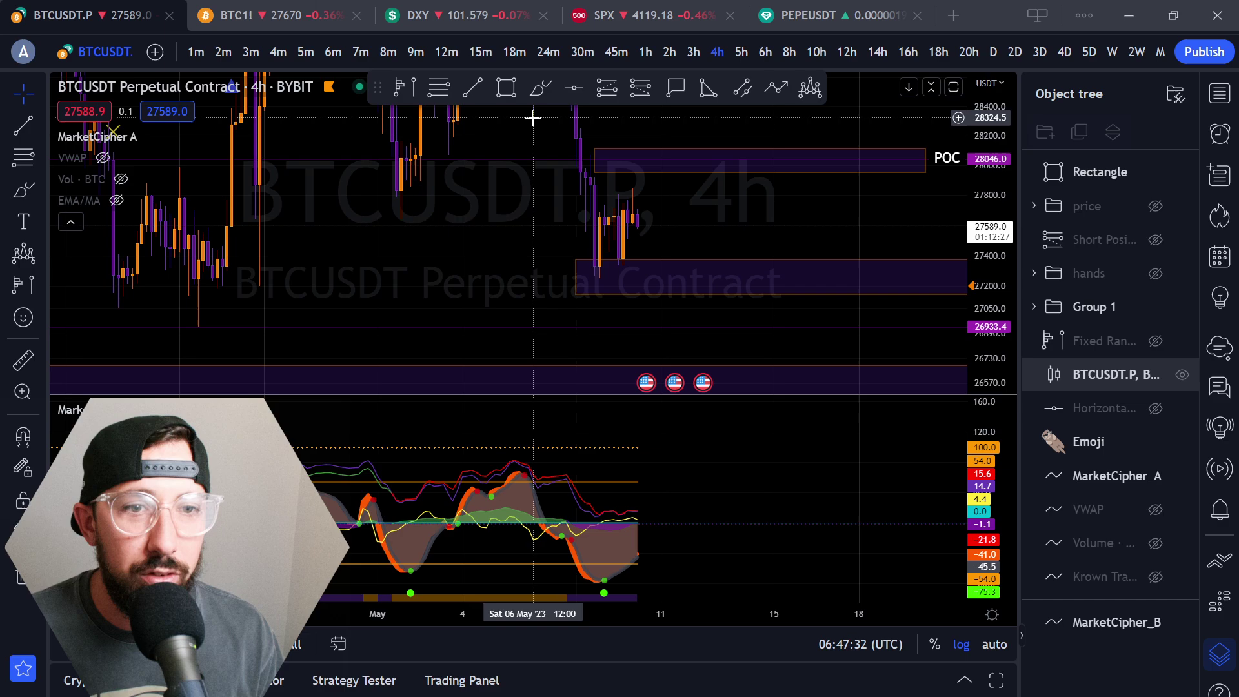
# - Brush a zigzag price path between the support and POC rectangles, circle the POC zone, and undo the circle
pyautogui.click(544, 84)
pyautogui.moveTo(603, 279)
pyautogui.mouseDown()
pyautogui.moveTo(669, 210)
pyautogui.moveTo(789, 240)
pyautogui.mouseUp()
pyautogui.moveTo(755, 137)
pyautogui.mouseDown()
pyautogui.moveTo(764, 149)
pyautogui.moveTo(697, 133)
pyautogui.mouseUp()
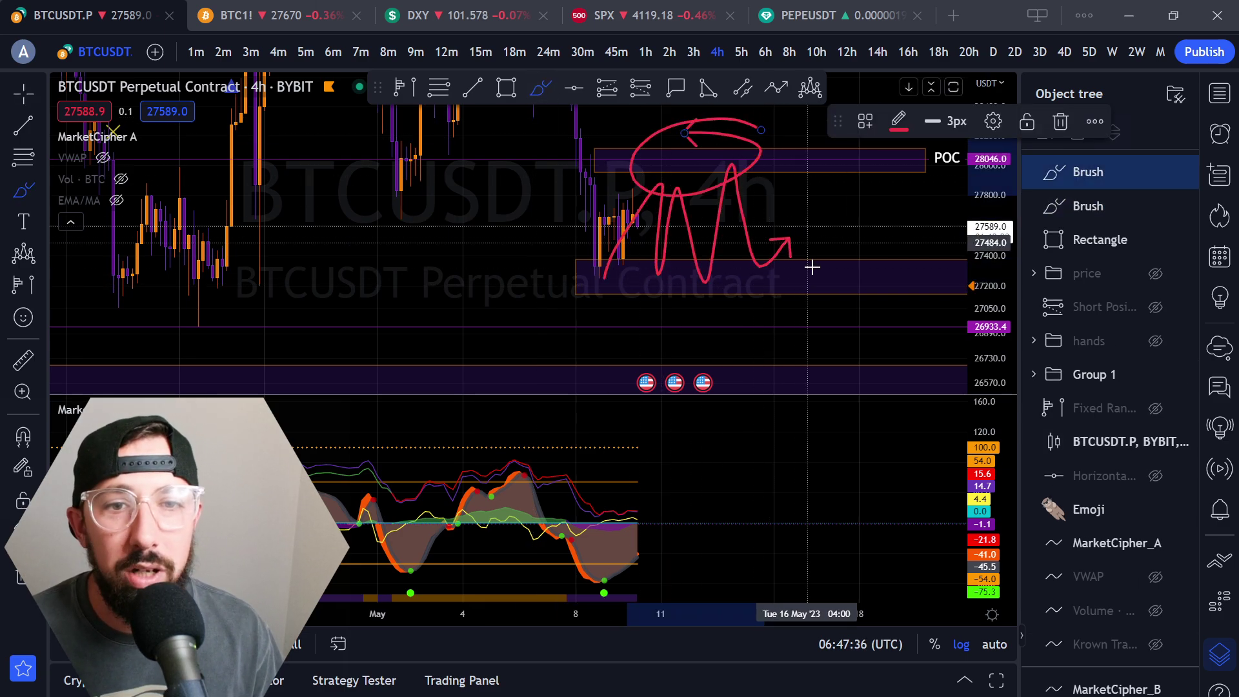
pyautogui.hotkey('ctrl', 'z')
# - Brush an ellipse around the 26933.4 level below the support rectangle, add further strokes, and undo all the brush drawings
pyautogui.moveTo(821, 303); pyautogui.dragTo(807, 285)
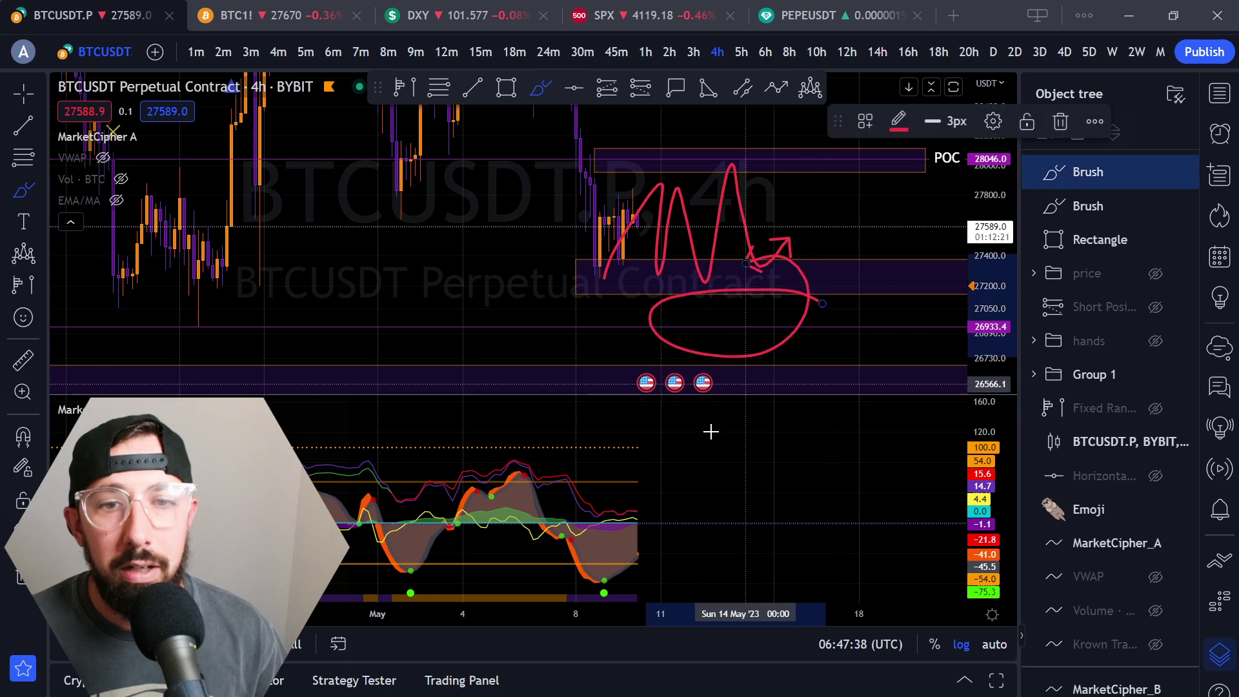
pyautogui.moveTo(572, 297); pyautogui.dragTo(599, 296)
pyautogui.moveTo(694, 227)
pyautogui.mouseDown()
pyautogui.moveTo(775, 401)
pyautogui.moveTo(882, 157)
pyautogui.moveTo(881, 170)
pyautogui.mouseUp()
pyautogui.hotkey('ctrl', 'z')
pyautogui.hotkey('ctrl', 'z')
pyautogui.hotkey('ctrl', 'z')
pyautogui.hotkey('ctrl', 'z')
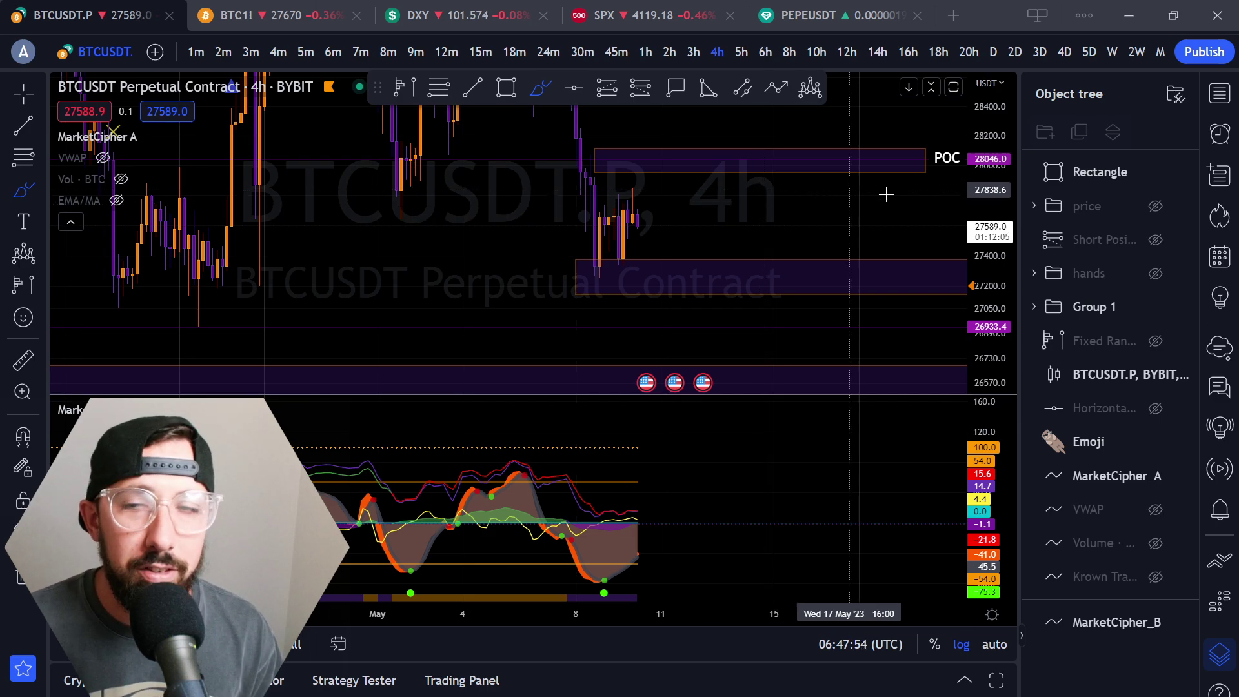
# - Brush two projected price arrows from the latest candles: one dipping into the support rectangle before rising, one rising into the POC rectangle
pyautogui.doubleClick(992, 277)
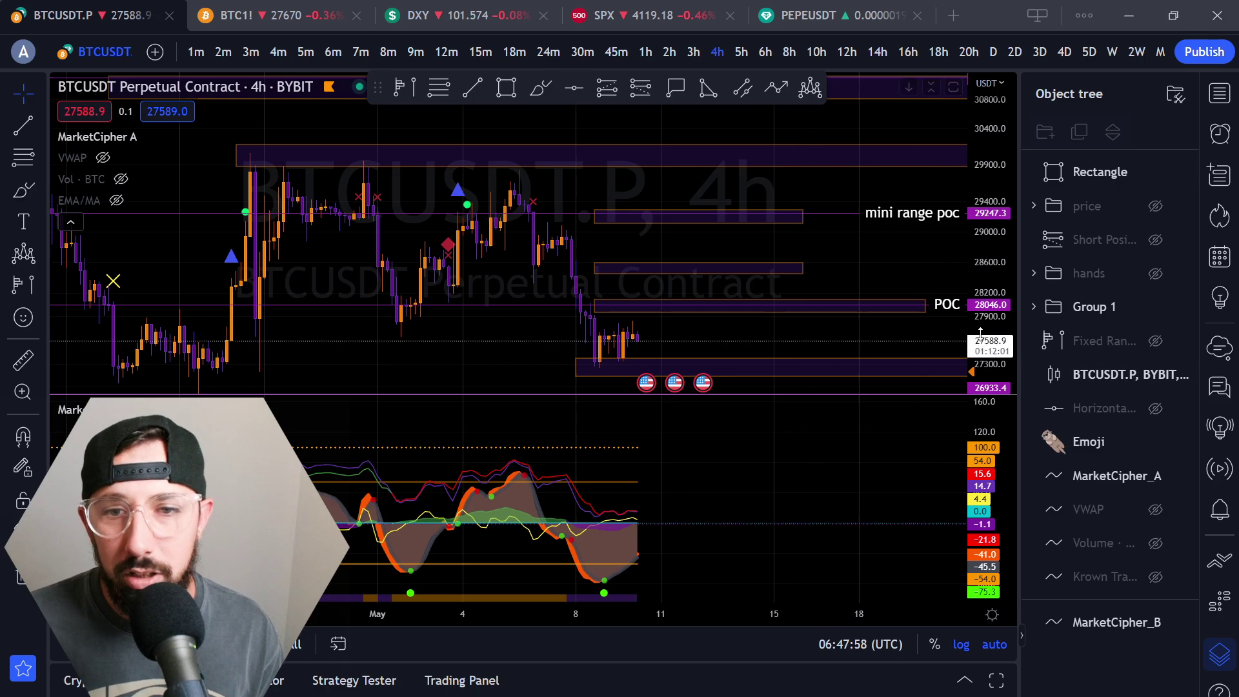
pyautogui.moveTo(885, 282); pyautogui.dragTo(868, 129)
pyautogui.click(557, 247)
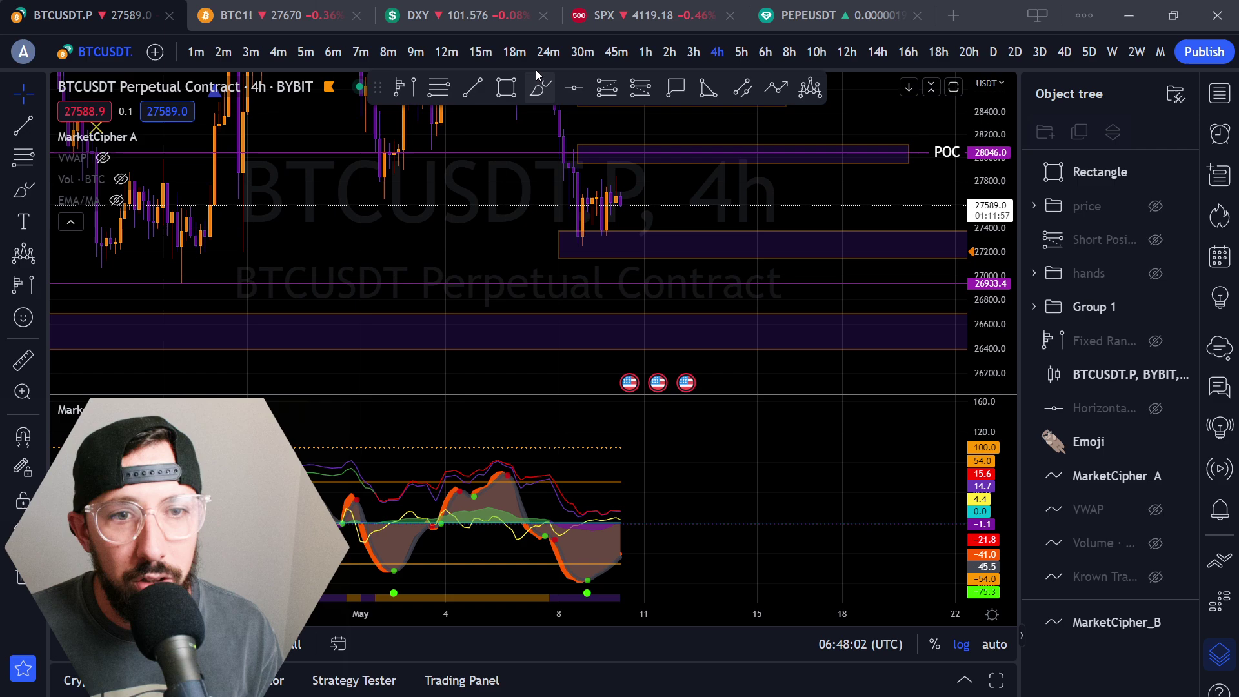
pyautogui.moveTo(570, 240); pyautogui.dragTo(639, 191)
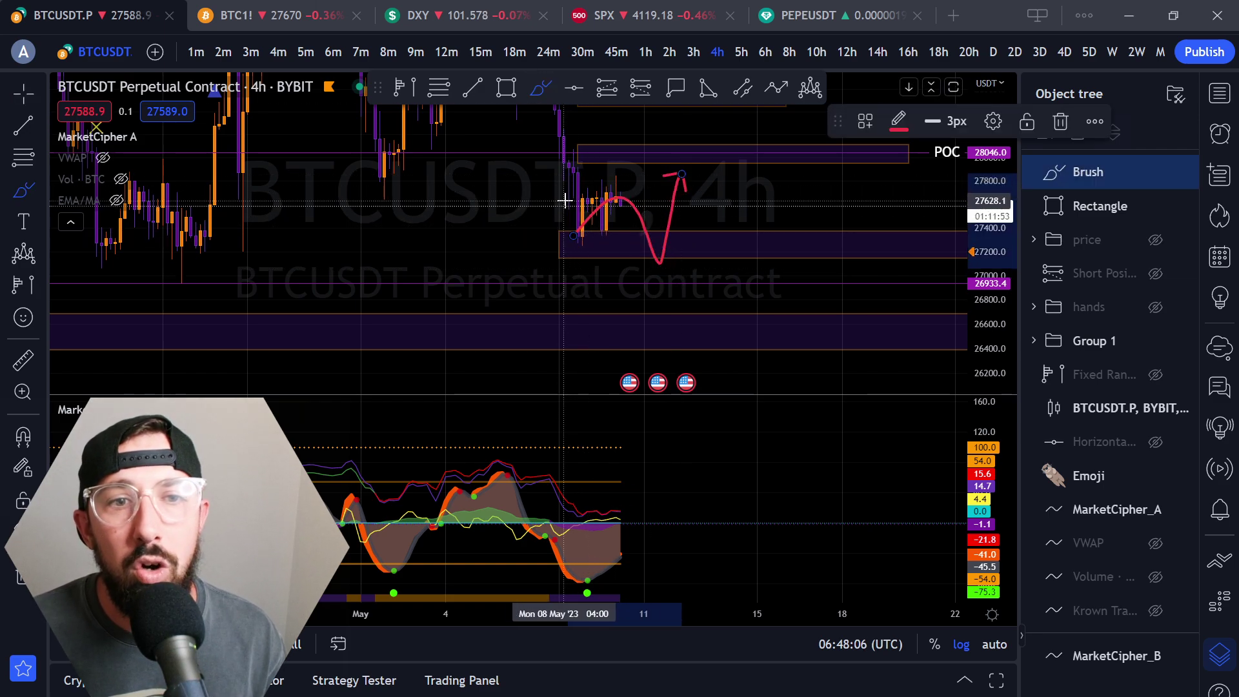
pyautogui.moveTo(573, 196); pyautogui.dragTo(573, 199)
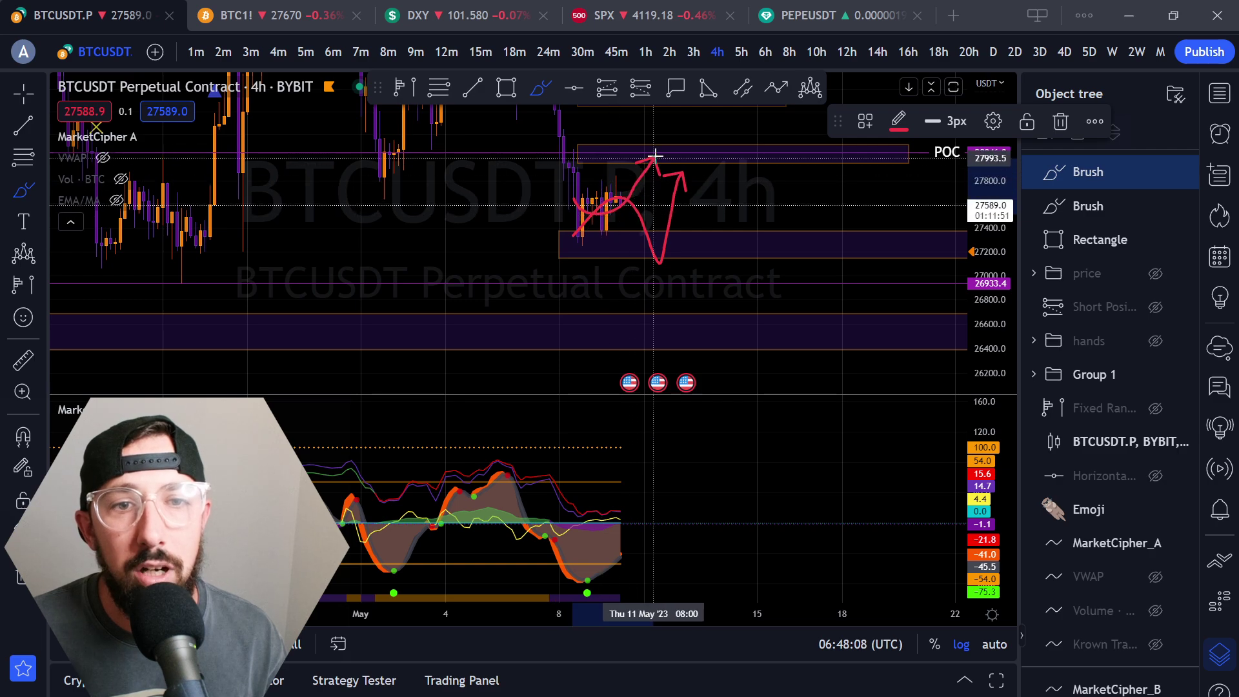
pyautogui.moveTo(659, 151); pyautogui.dragTo(658, 151)
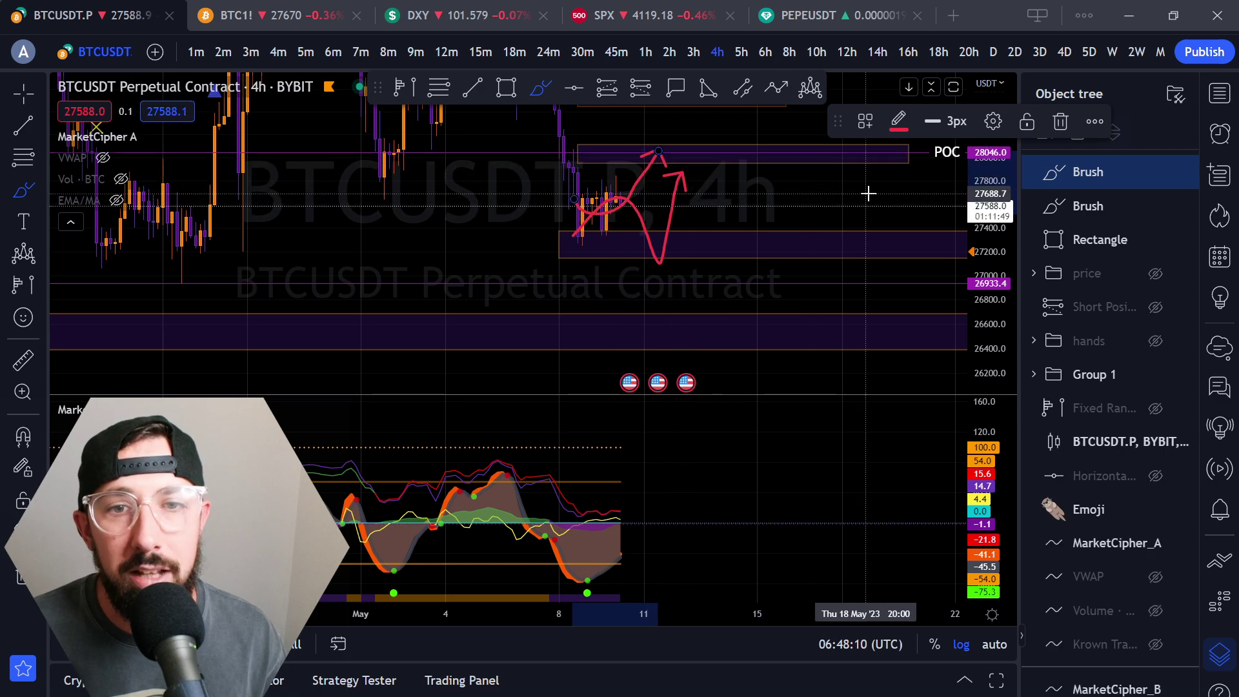
# - Delete both brushed price arrows from the chart
pyautogui.moveTo(868, 194); pyautogui.dragTo(839, 296)
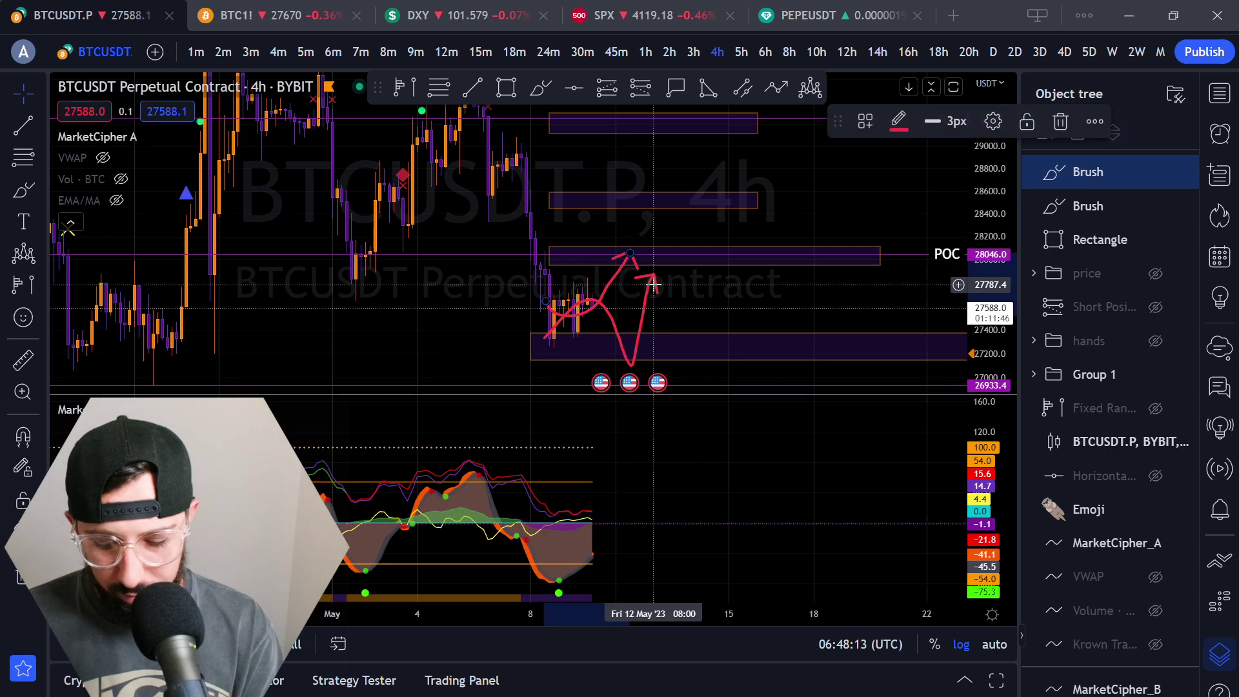
pyautogui.press('Delete')
pyautogui.click(688, 360)
pyautogui.click(646, 305)
pyautogui.press('Delete')
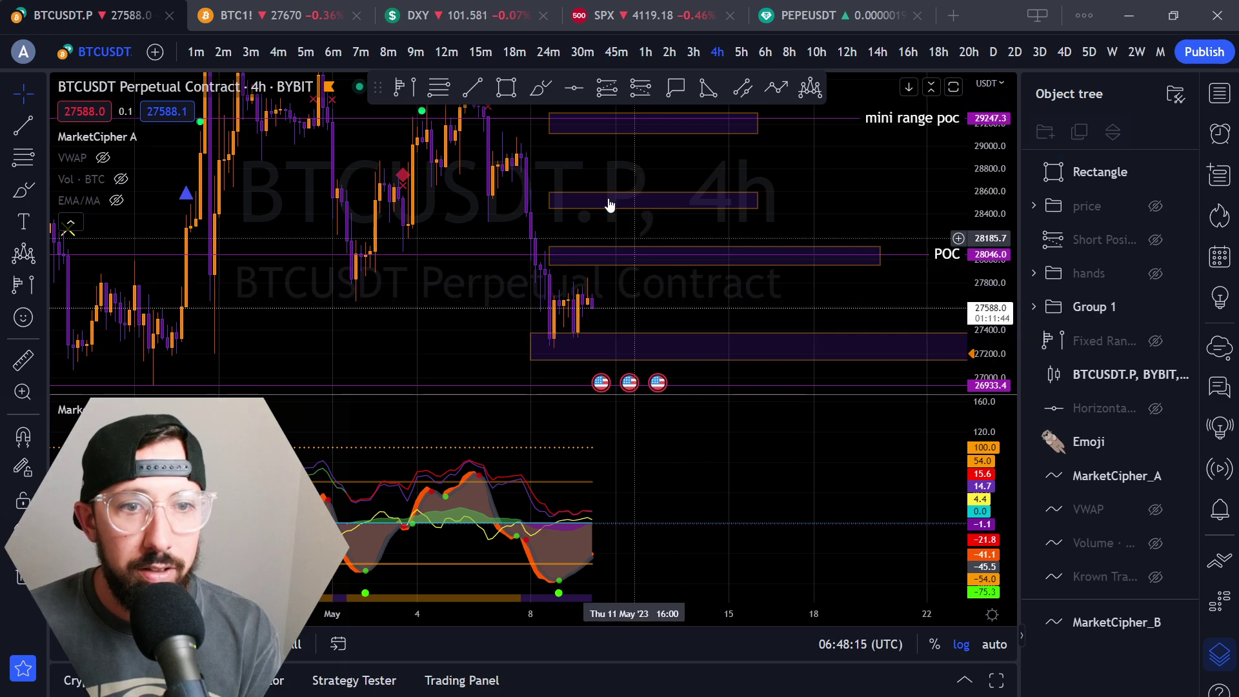
# - Draw a Fib Retracement from 28944.0 at 5 May 08:00 down to 27245.1 at 16 May 00:00
pyautogui.moveTo(611, 156); pyautogui.dragTo(683, 179)
pyautogui.click(438, 87)
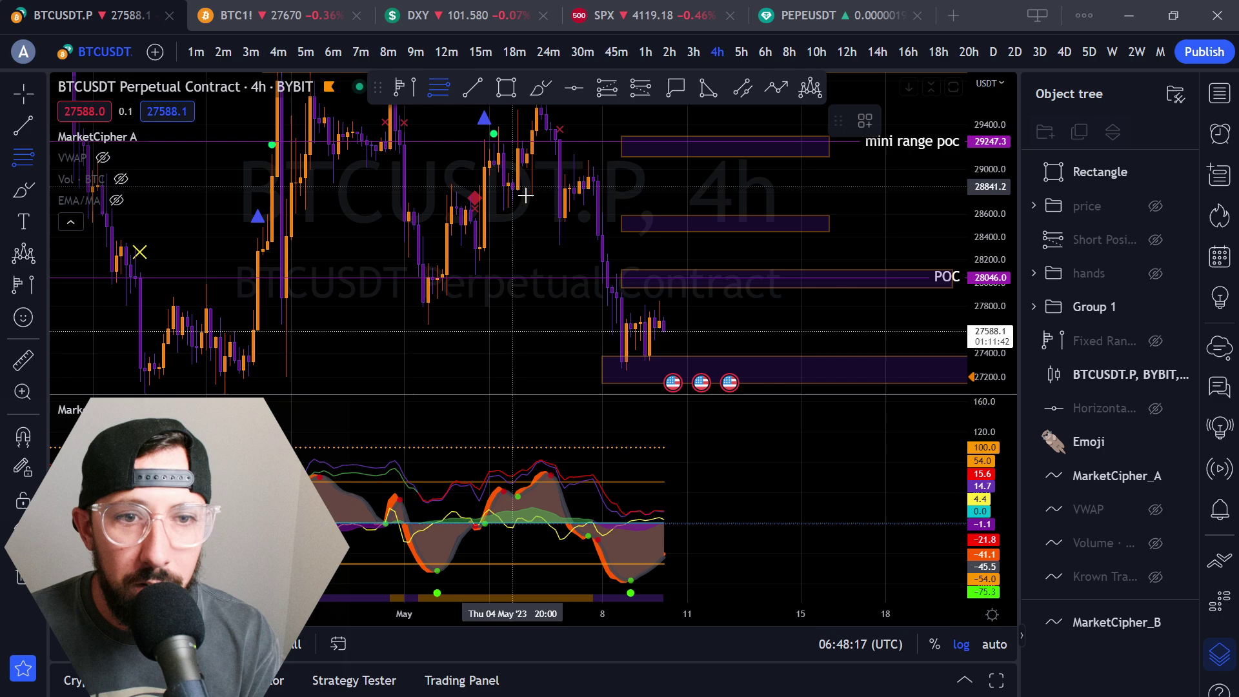
pyautogui.click(513, 159)
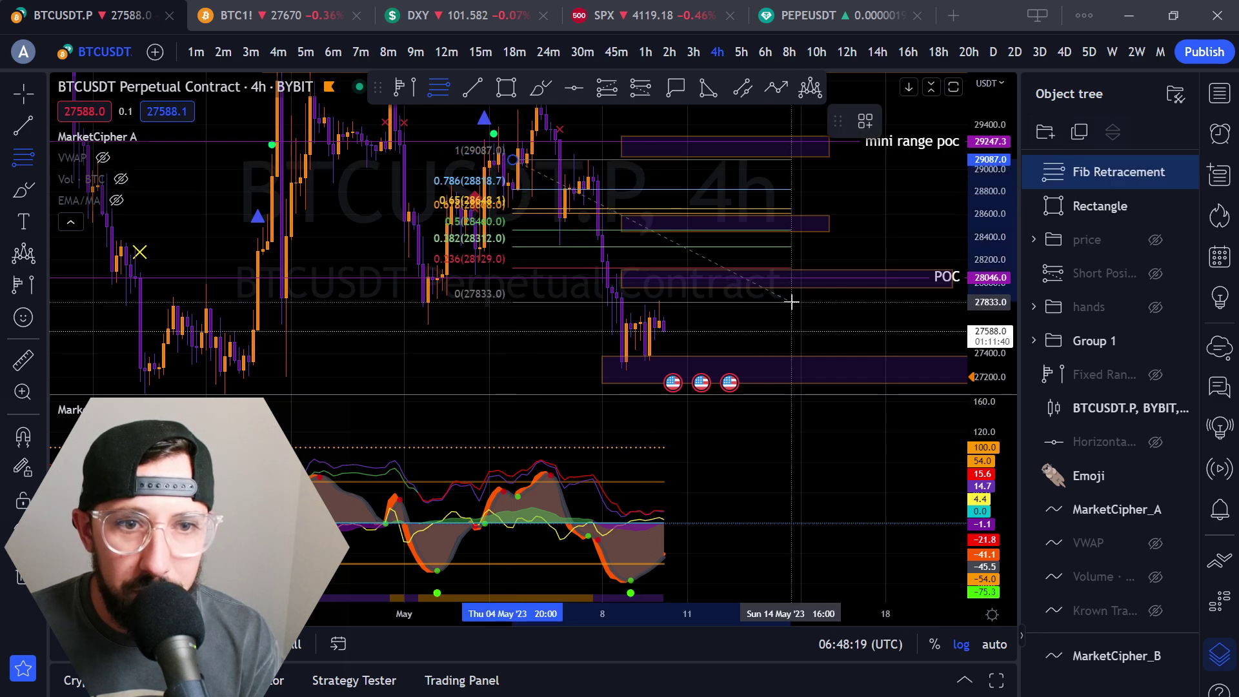
pyautogui.click(828, 371)
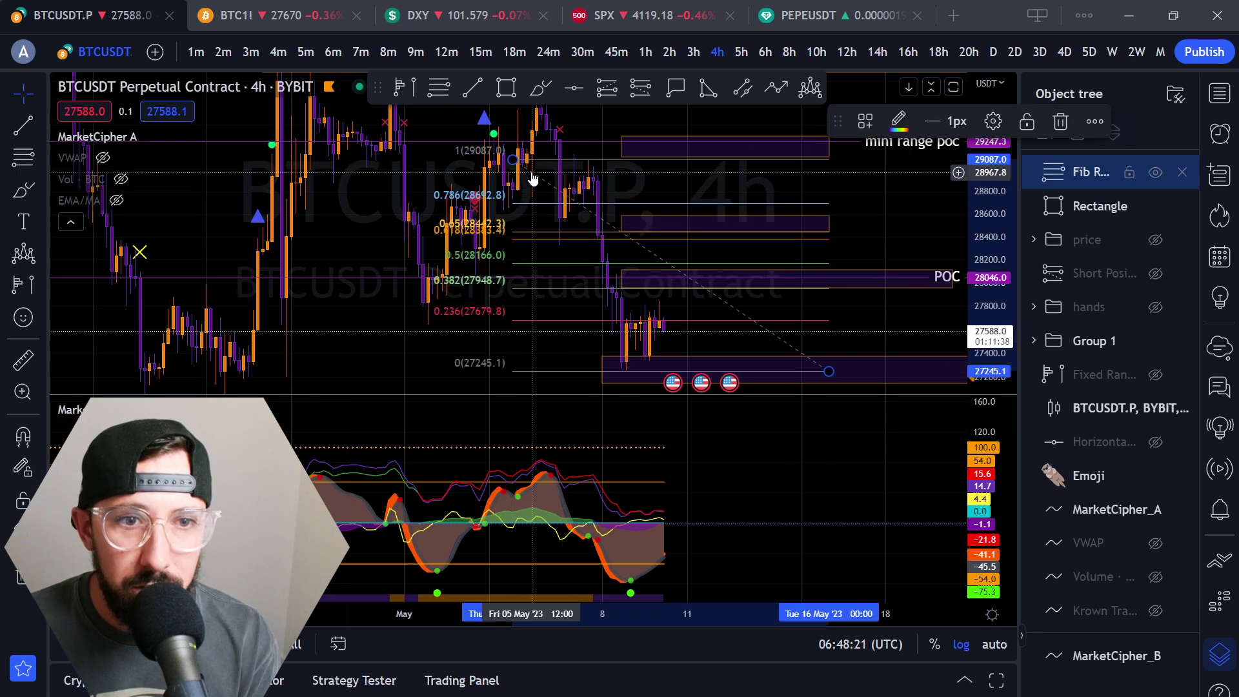
pyautogui.moveTo(513, 159); pyautogui.dragTo(527, 175)
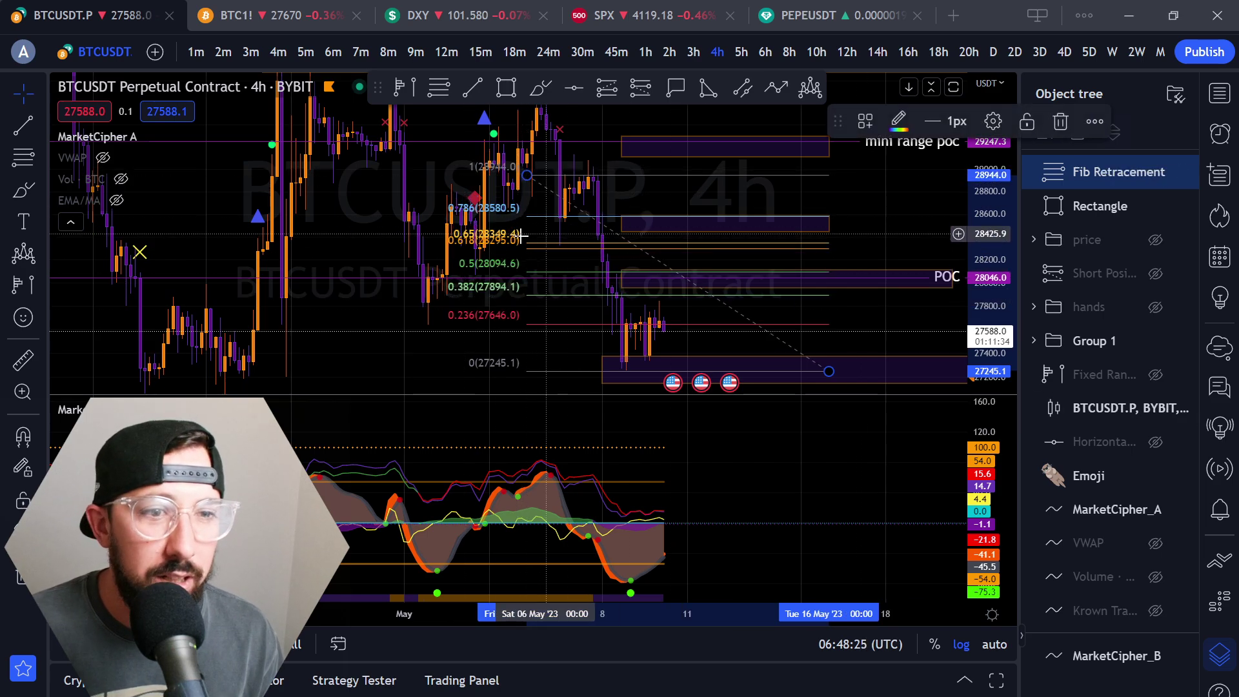
# - Add a Fixed Range volume profile spanning 17 March 16:00 to 10 May 04:00
pyautogui.scroll(-2, 519, 240)
pyautogui.moveTo(994, 280); pyautogui.dragTo(996, 384)
pyautogui.scroll(-6, 877, 252)
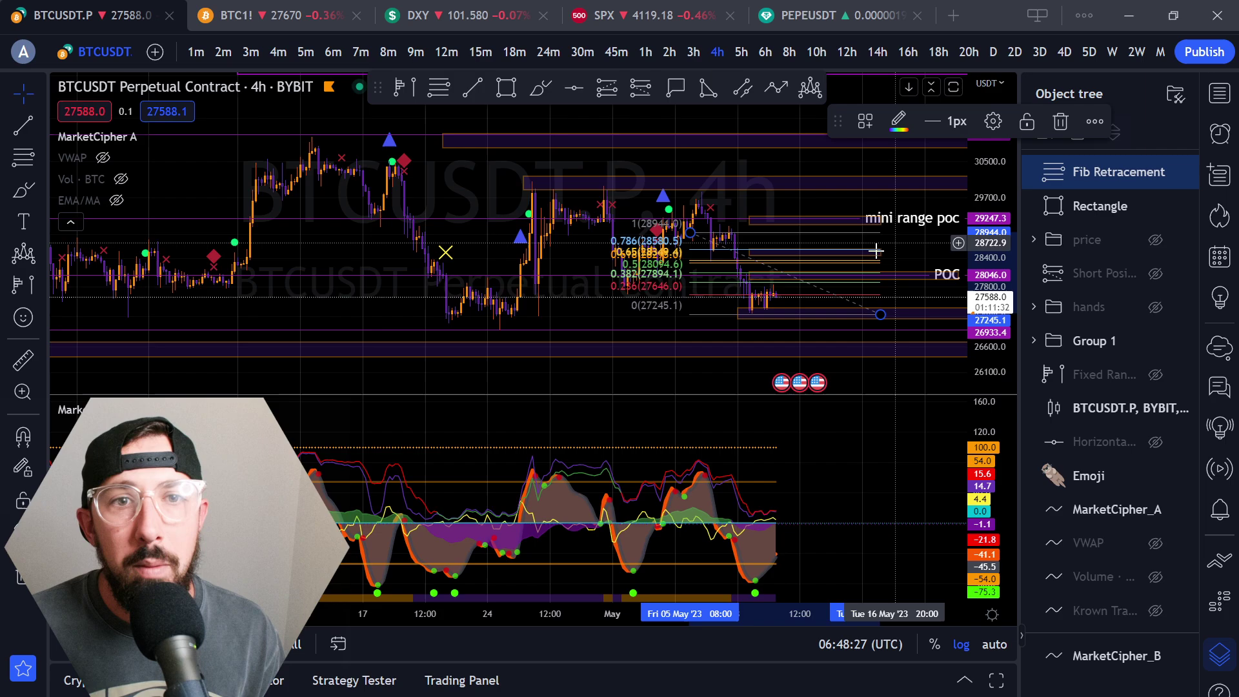
pyautogui.scroll(-2, 798, 200)
pyautogui.click(399, 87)
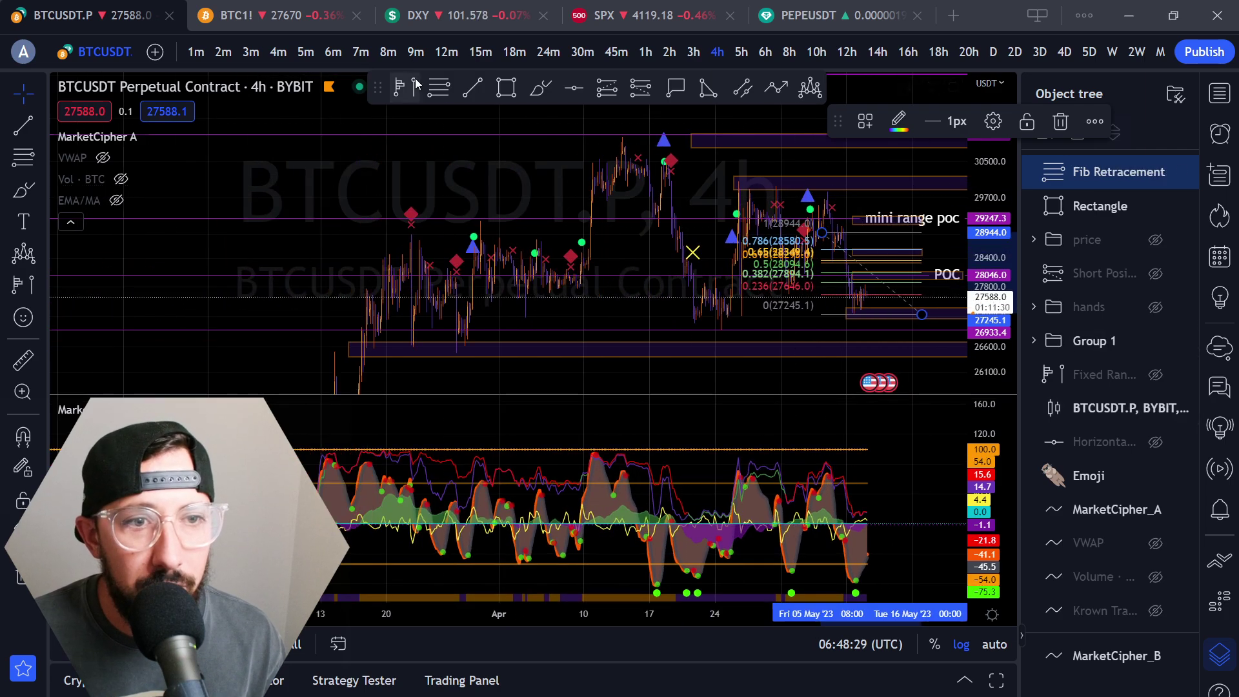
pyautogui.click(365, 365)
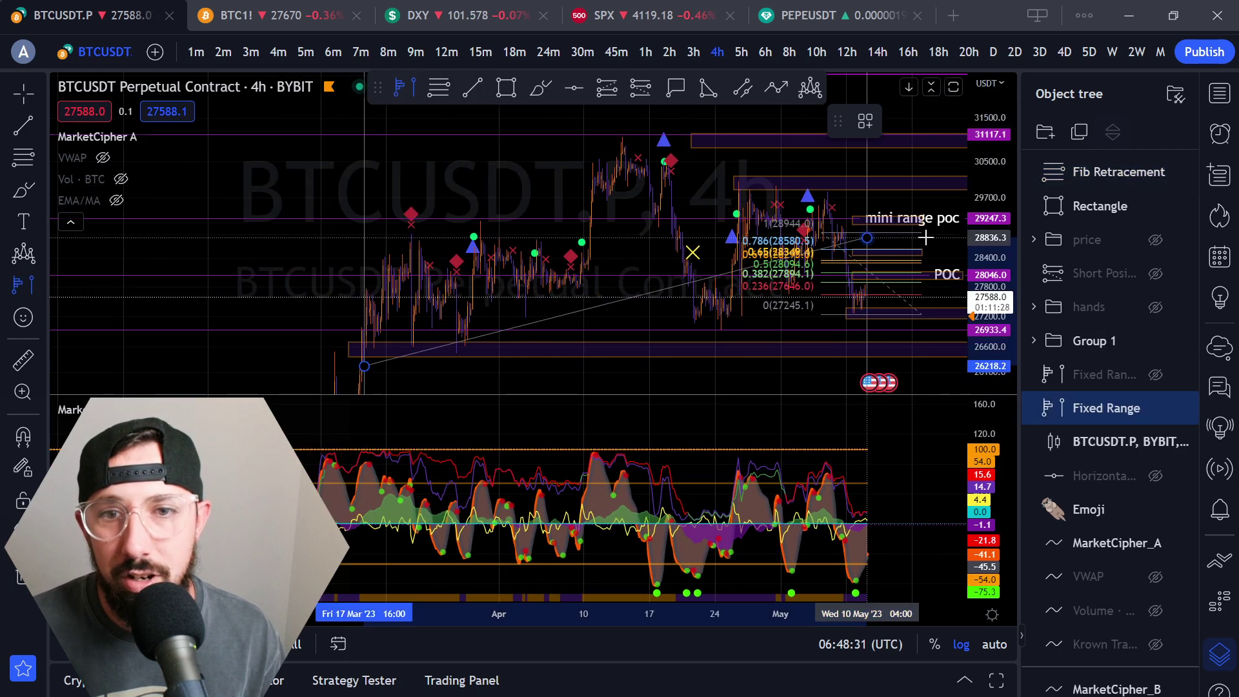
pyautogui.click(866, 238)
# - Compare the Fixed Range volume profile's high-volume area with the Fib Retracement levels and the rectangles around the POC
pyautogui.moveTo(974, 304); pyautogui.dragTo(961, 165)
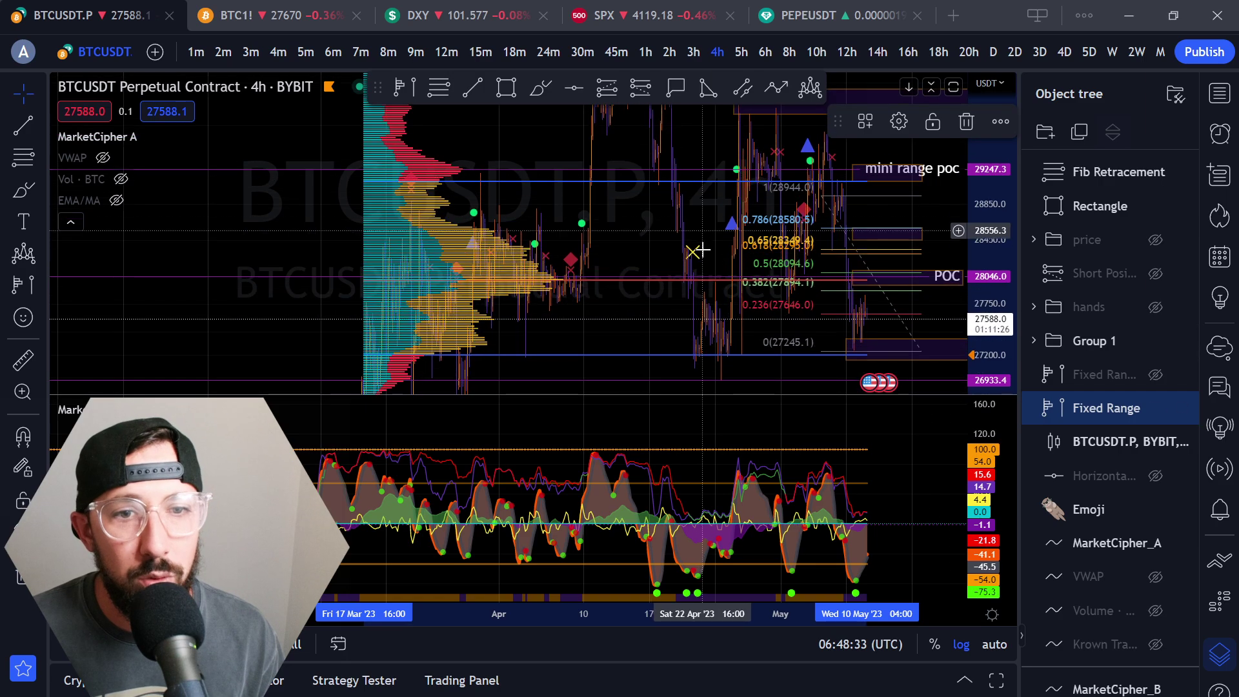
pyautogui.click(636, 235)
pyautogui.moveTo(629, 234); pyautogui.dragTo(522, 218)
pyautogui.scroll(5, 668, 307)
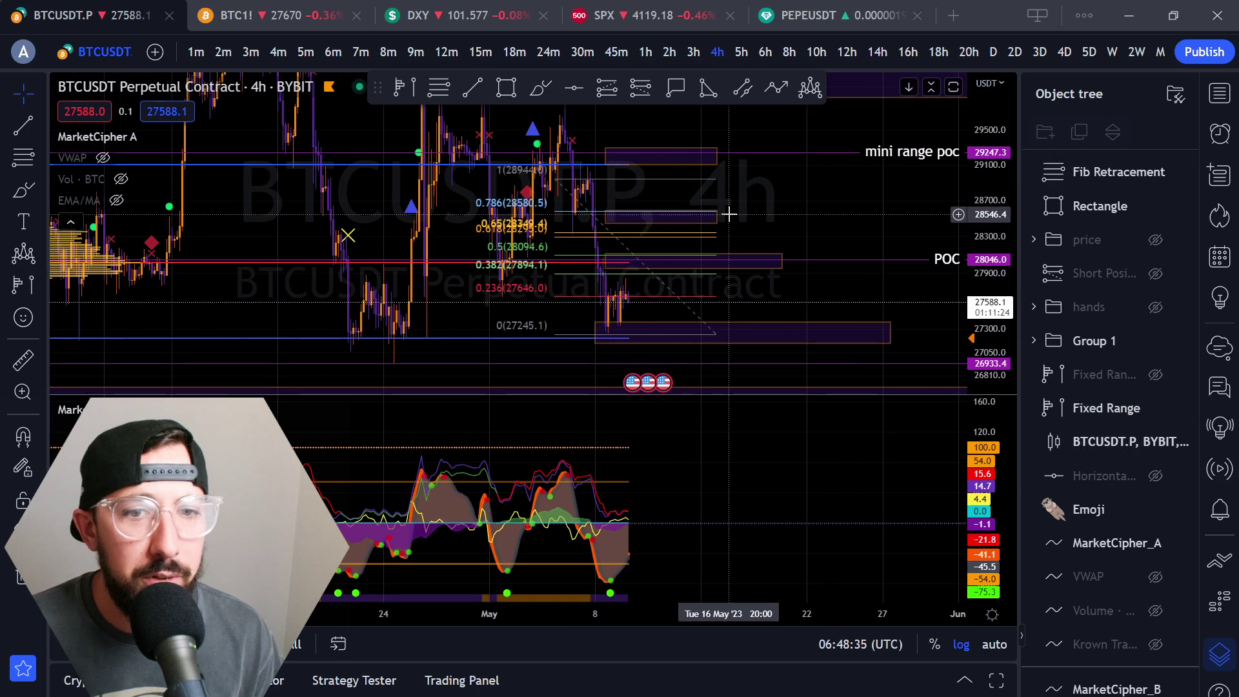
pyautogui.scroll(-6, 783, 250)
pyautogui.scroll(-2, 792, 261)
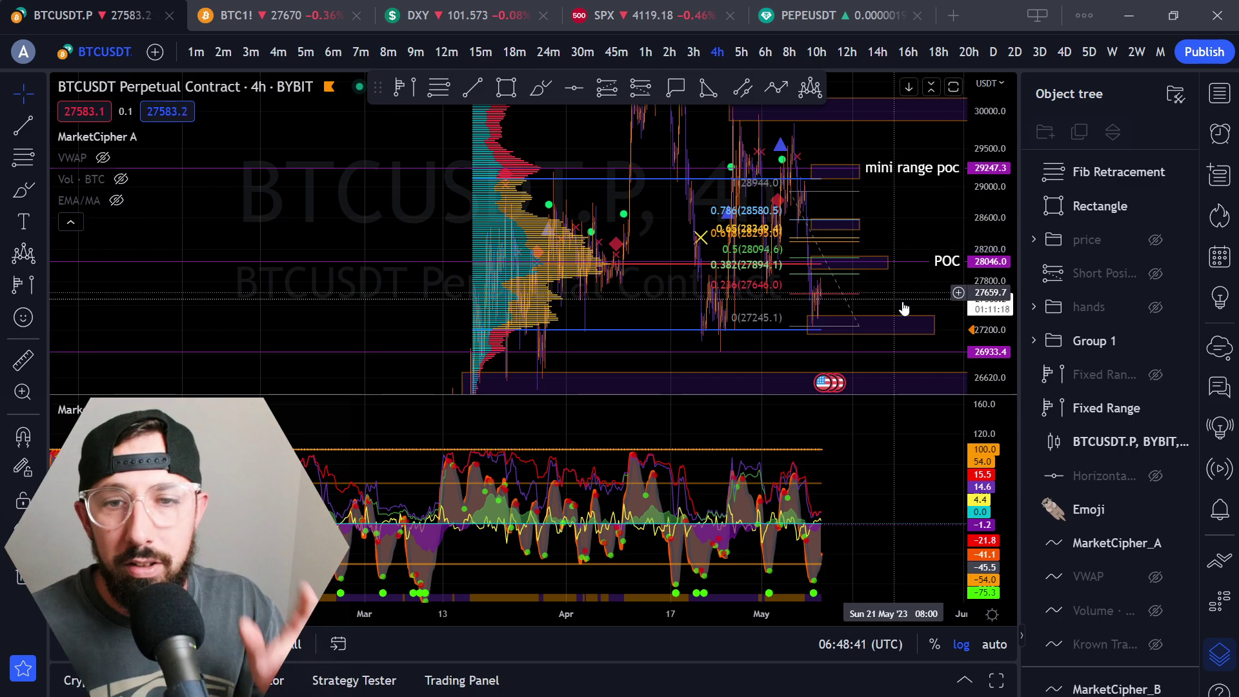
pyautogui.scroll(2, 888, 282)
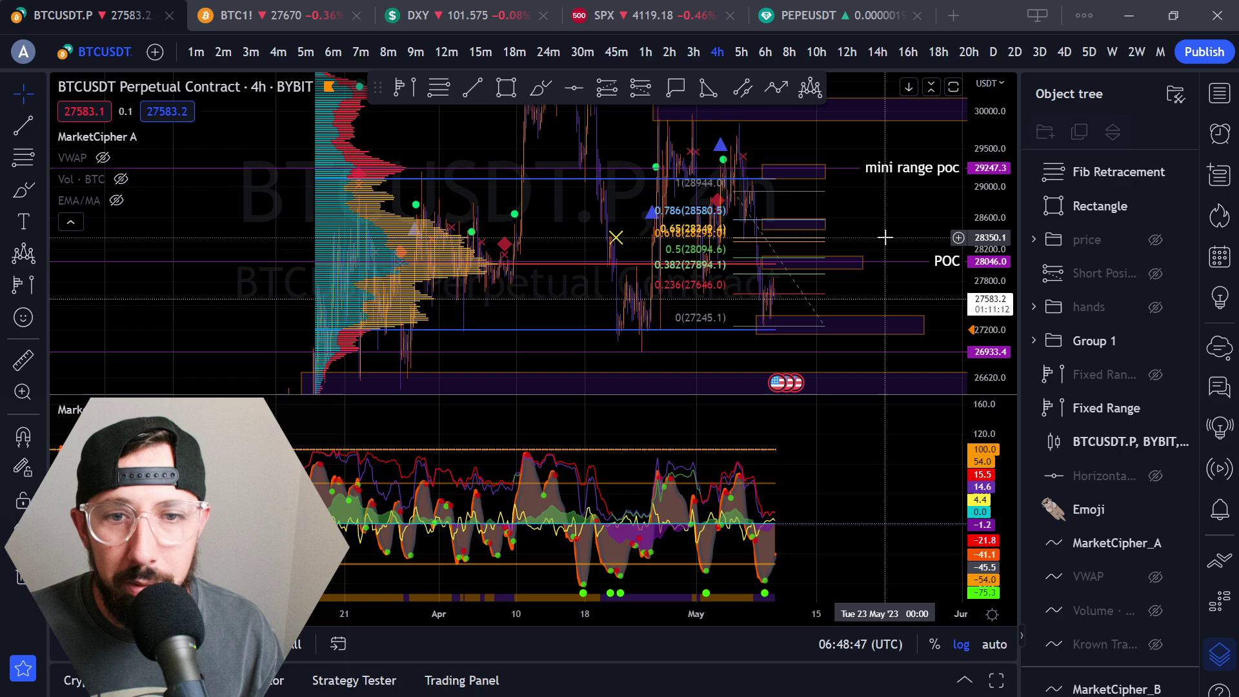
pyautogui.scroll(3, 871, 284)
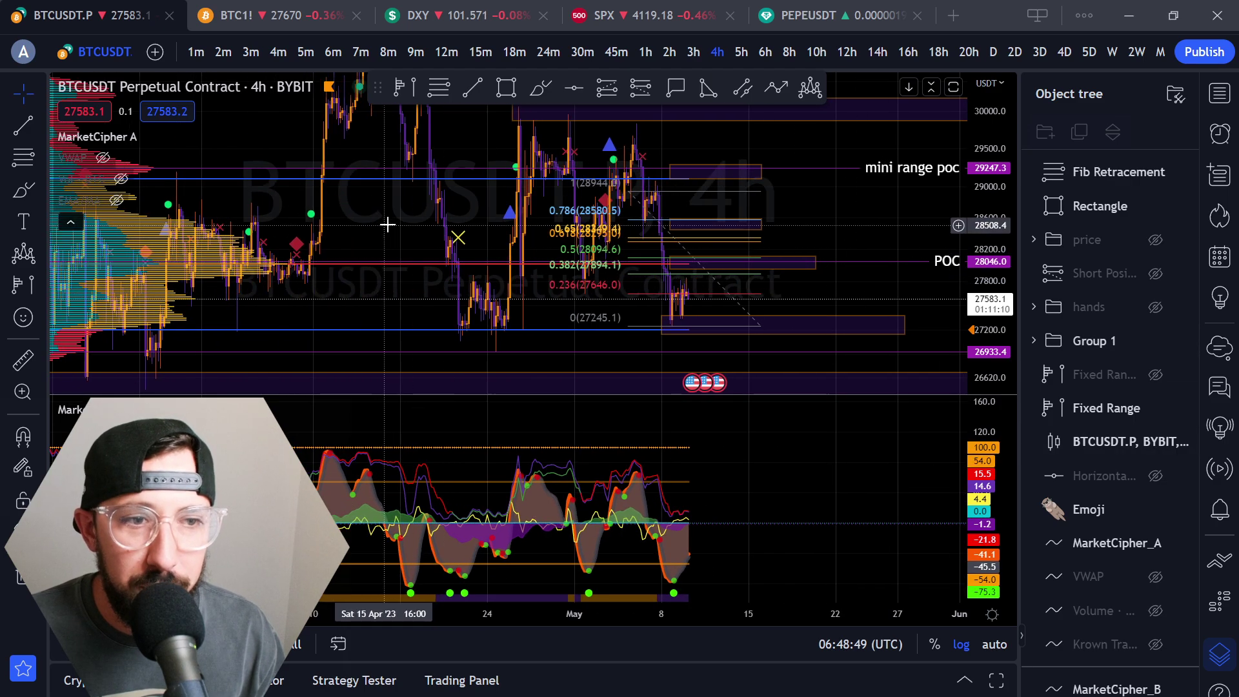
pyautogui.moveTo(993, 338); pyautogui.dragTo(994, 228)
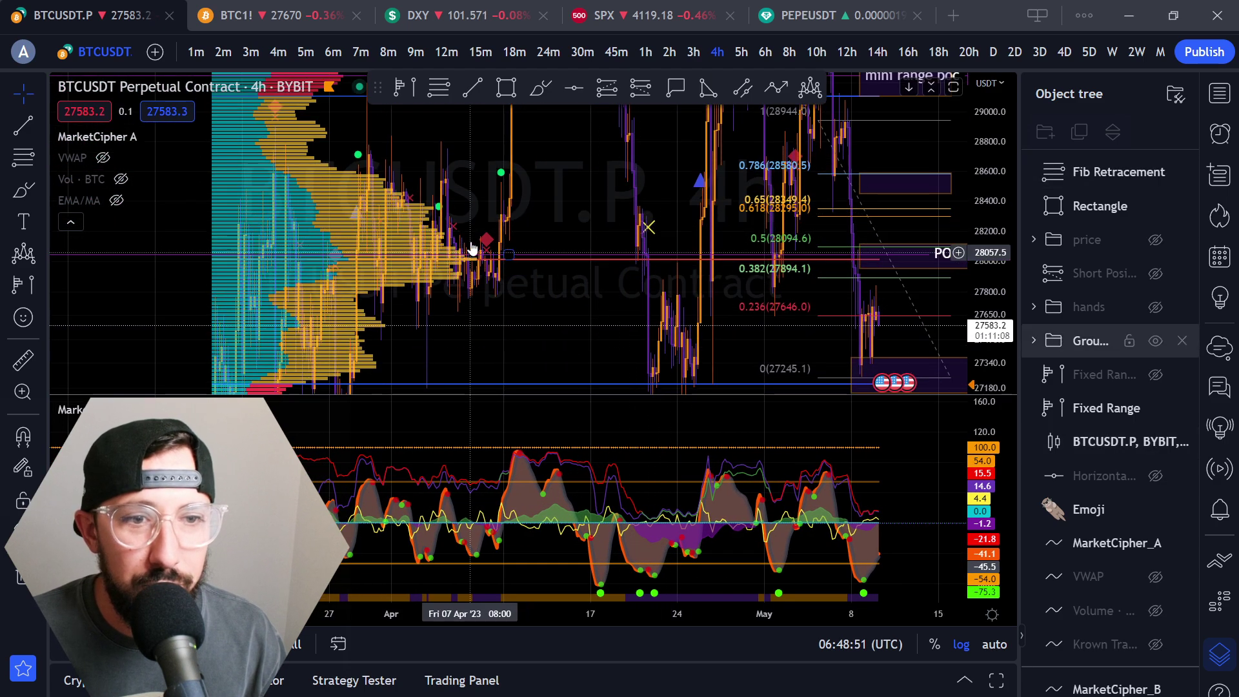
# - Brush an arrow pointing at the volume profile's edge at about 28,350, and undo it
pyautogui.click(541, 88)
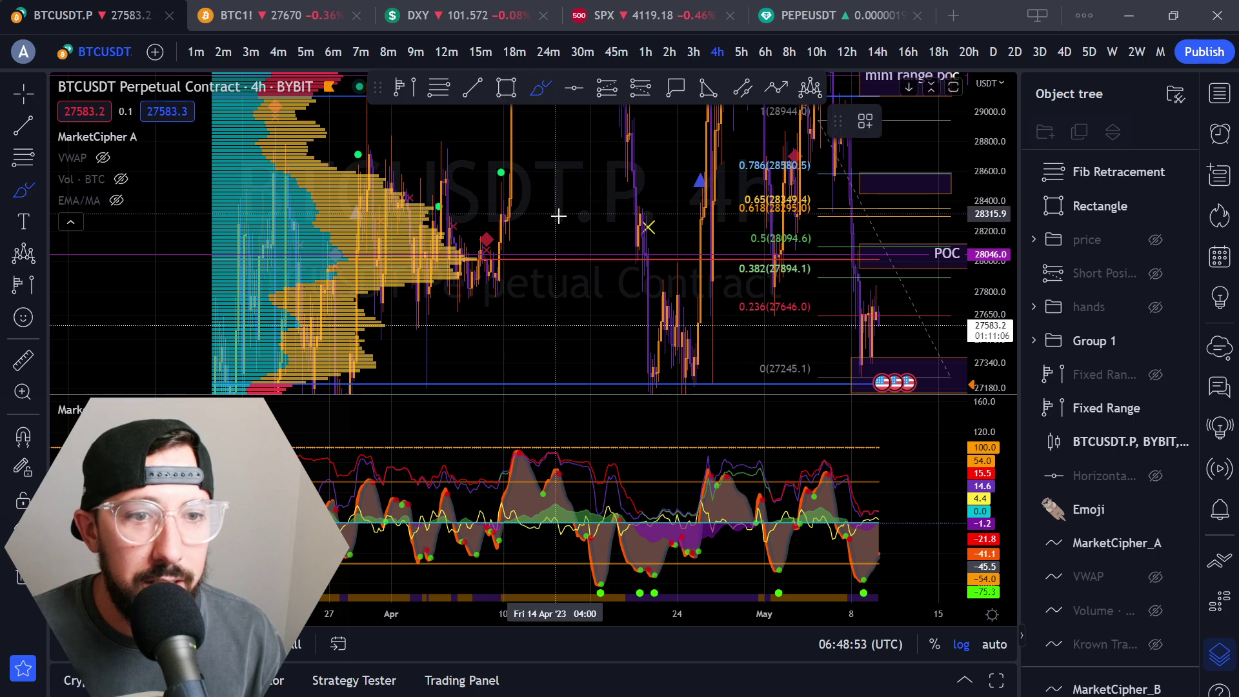
pyautogui.moveTo(561, 240); pyautogui.dragTo(470, 215)
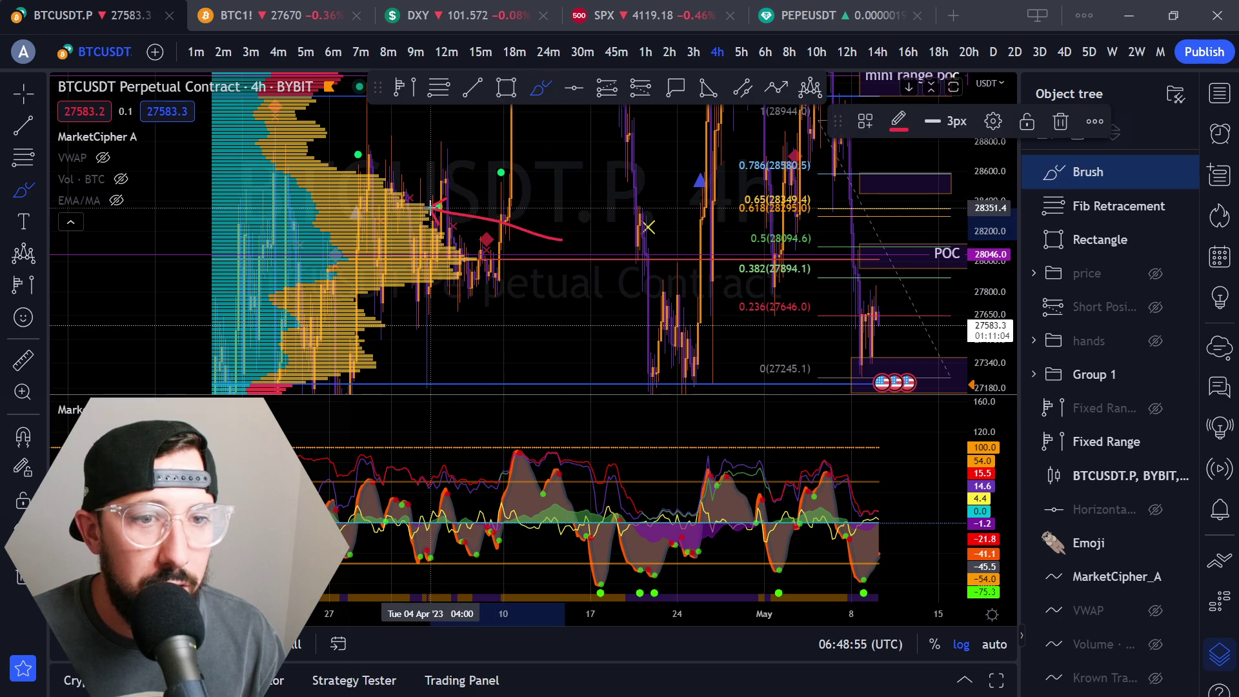
pyautogui.hotkey('ctrl', 'z')
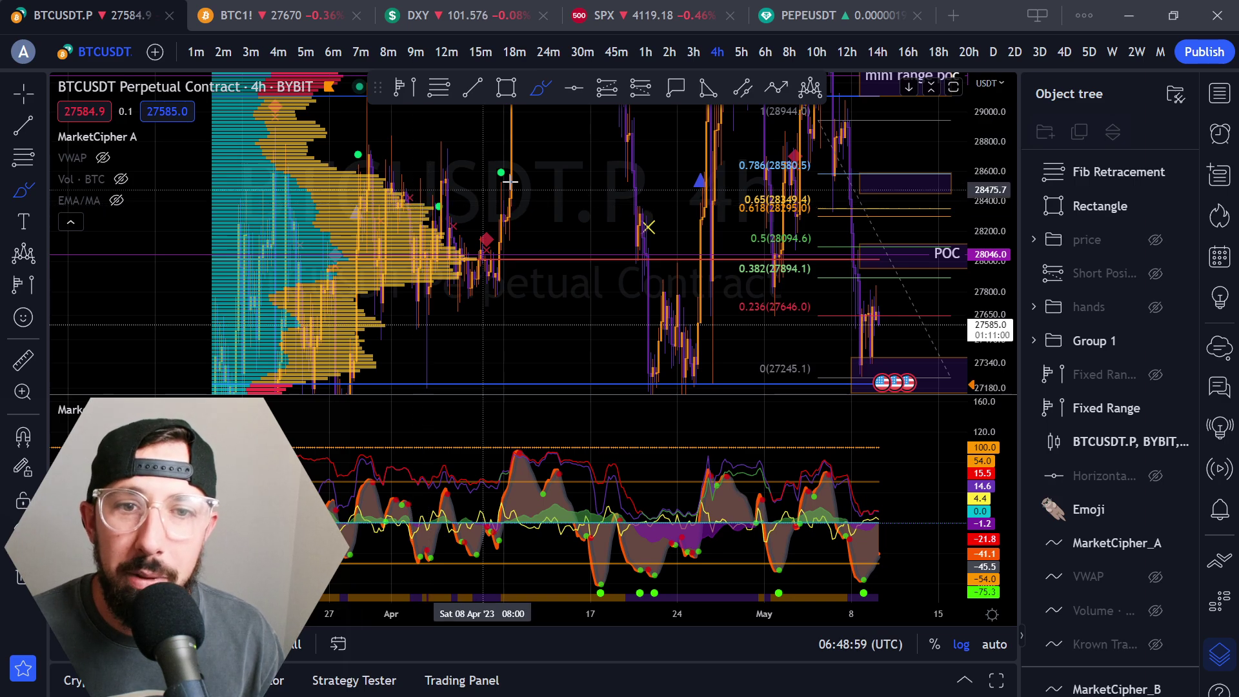
# - Draw a rectangle over the 0.618–0.65 Fib band, from about 28,340 to 28,260 starting 10 May, and delete the rectangle below the 0.786 level
pyautogui.press('Escape')
pyautogui.moveTo(656, 170); pyautogui.dragTo(429, 153)
pyautogui.click(506, 87)
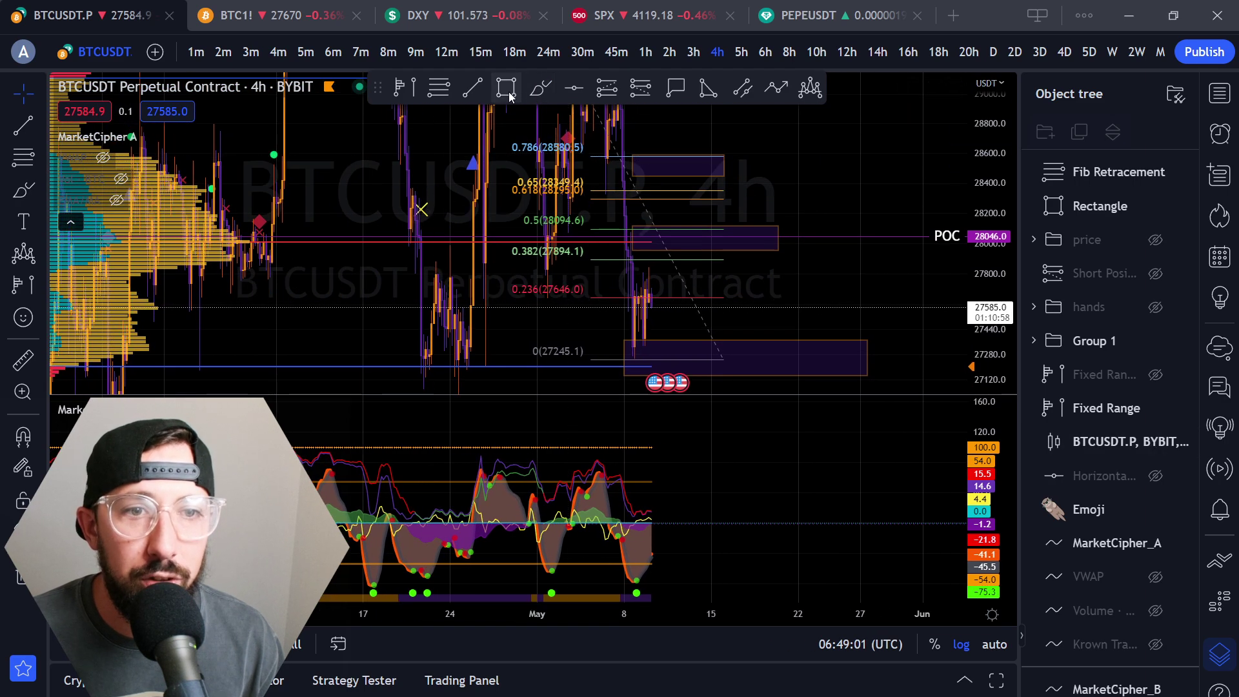
pyautogui.click(653, 192)
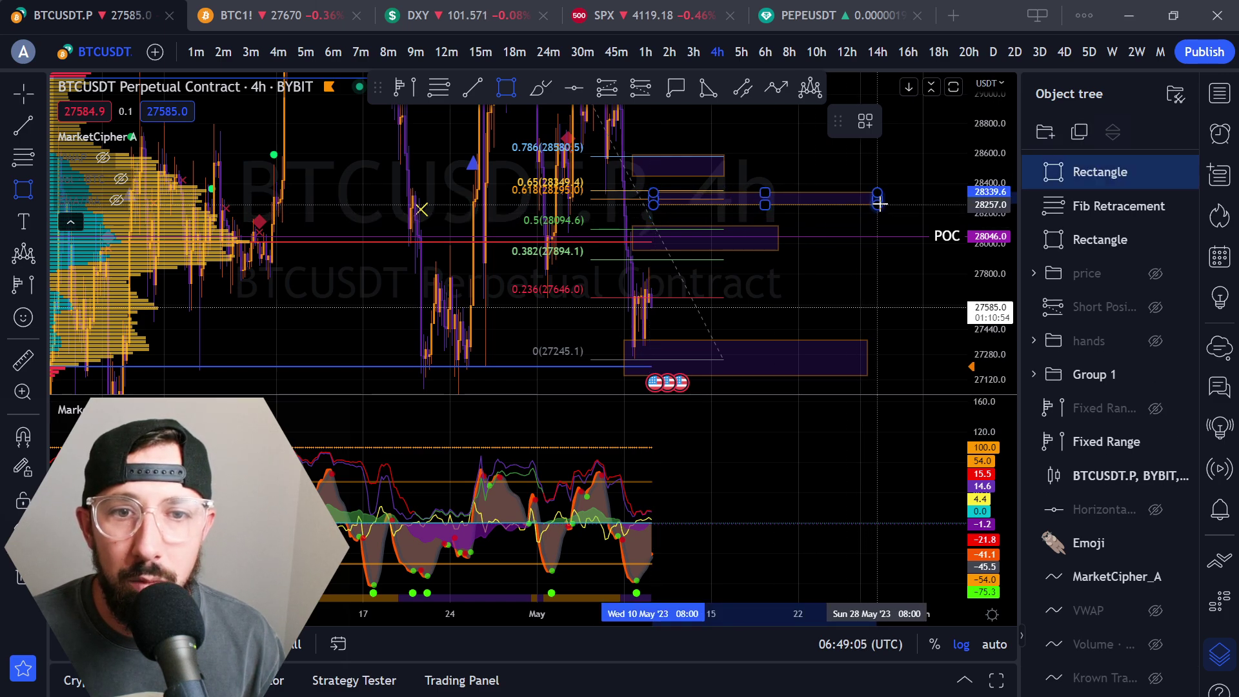
pyautogui.click(889, 202)
pyautogui.click(710, 175)
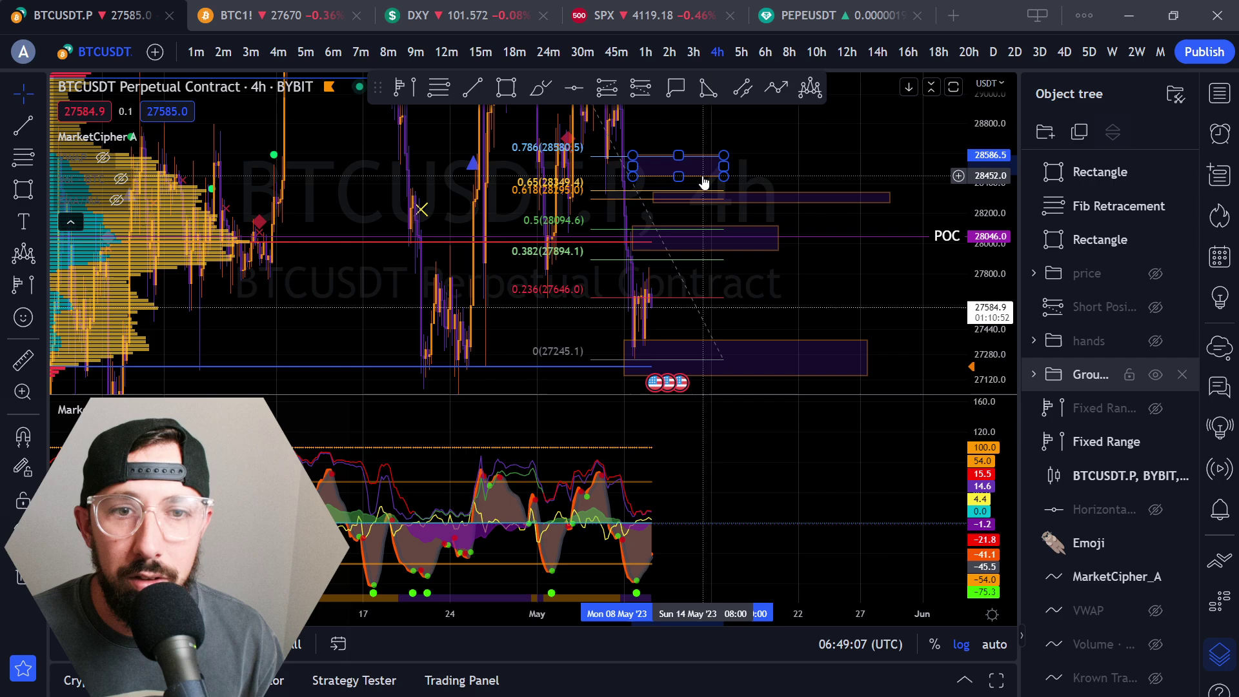
pyautogui.press('Delete')
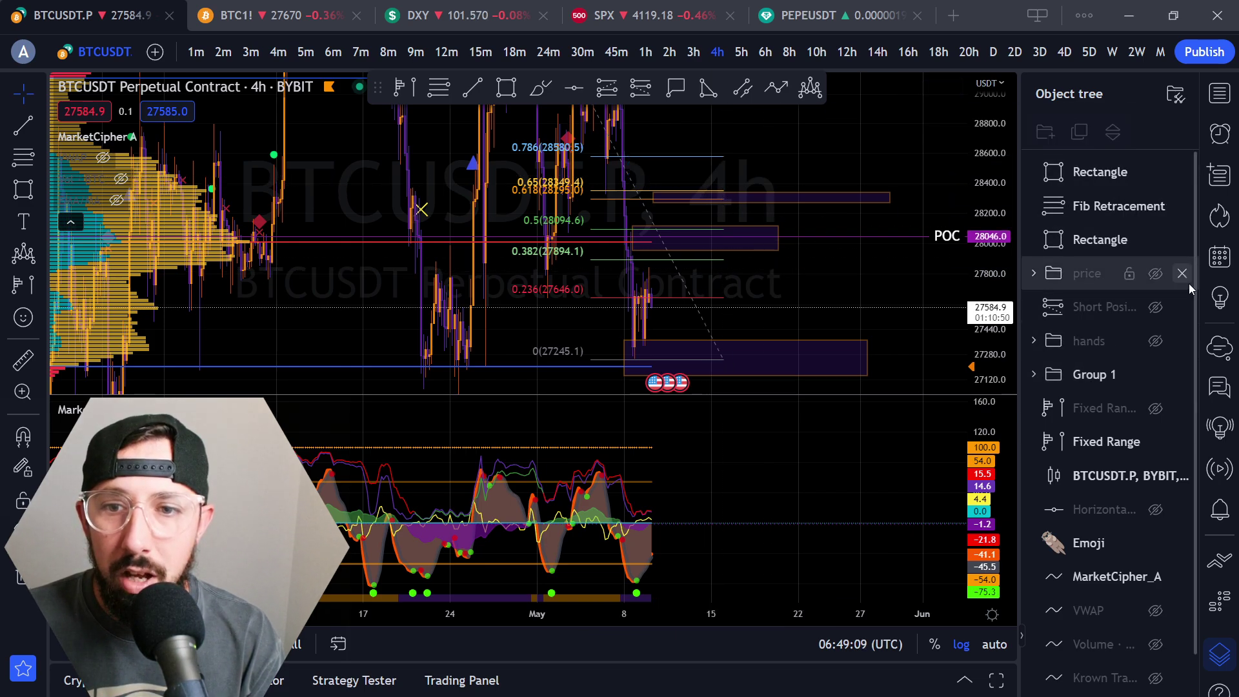
# - Show the price group and move its uppermost price label to 28351.7 on the new rectangle
pyautogui.moveTo(719, 138); pyautogui.dragTo(802, 164)
pyautogui.press('Delete')
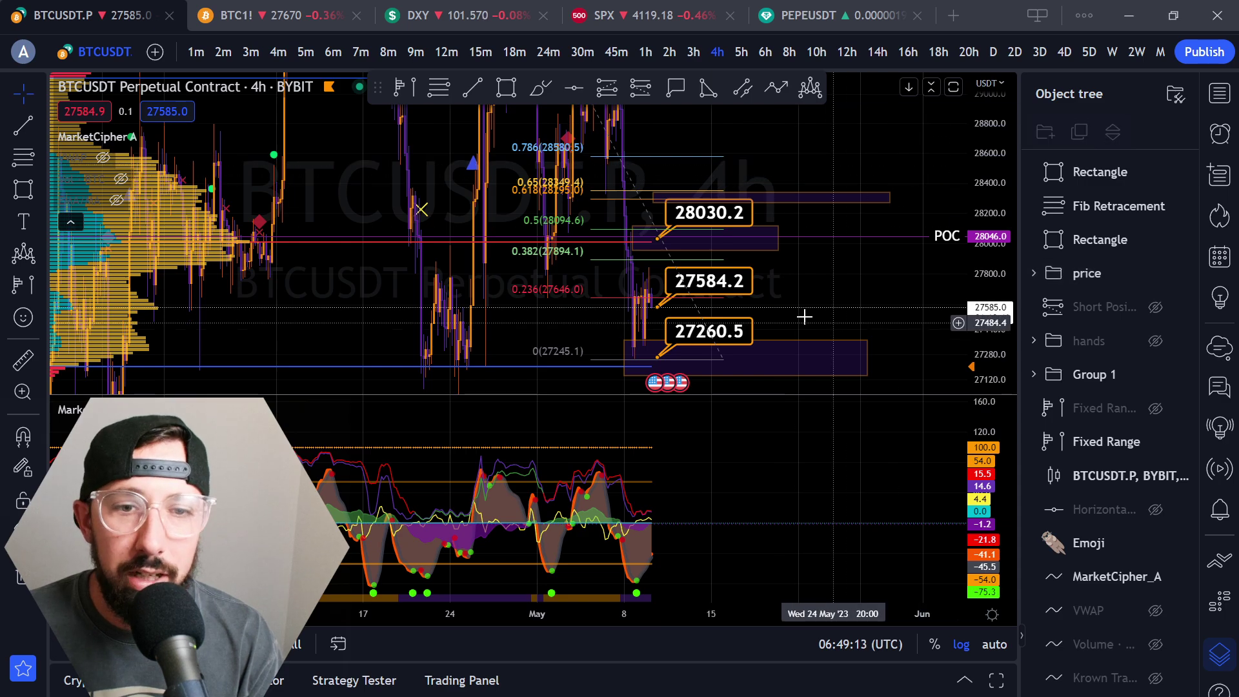
pyautogui.hotkey('ctrl', 'z')
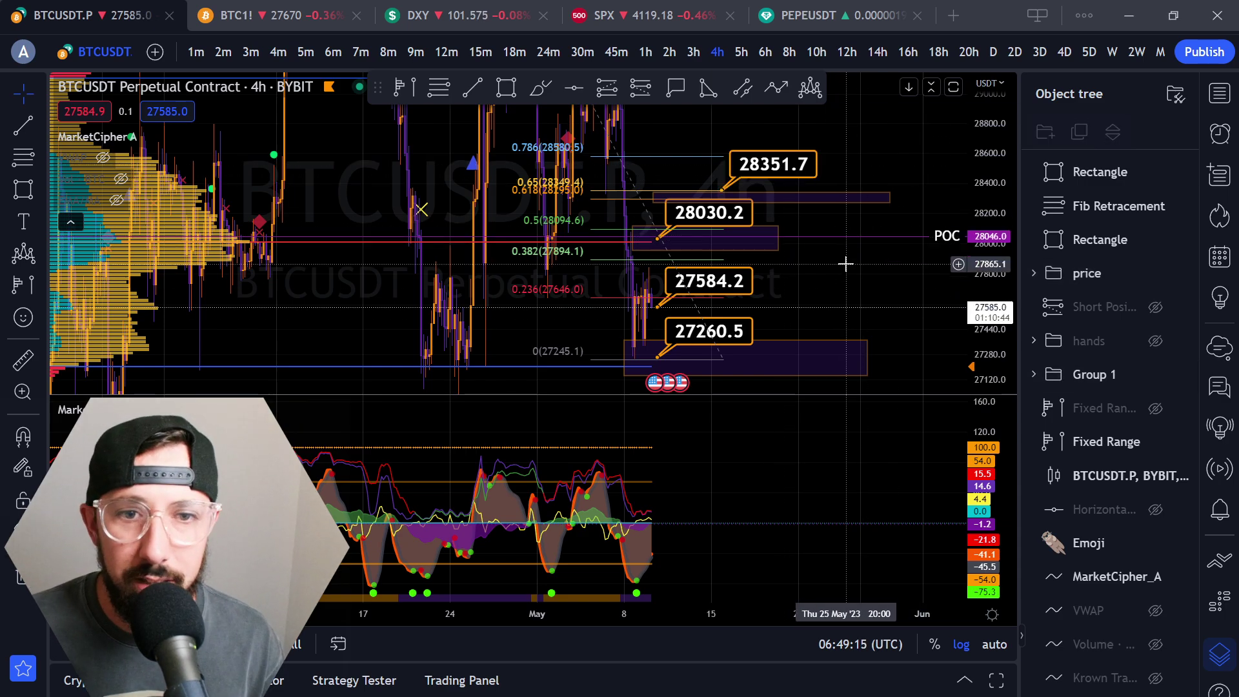
# - Delete the visible Fixed Range volume profile and hide the price group
pyautogui.click(220, 271)
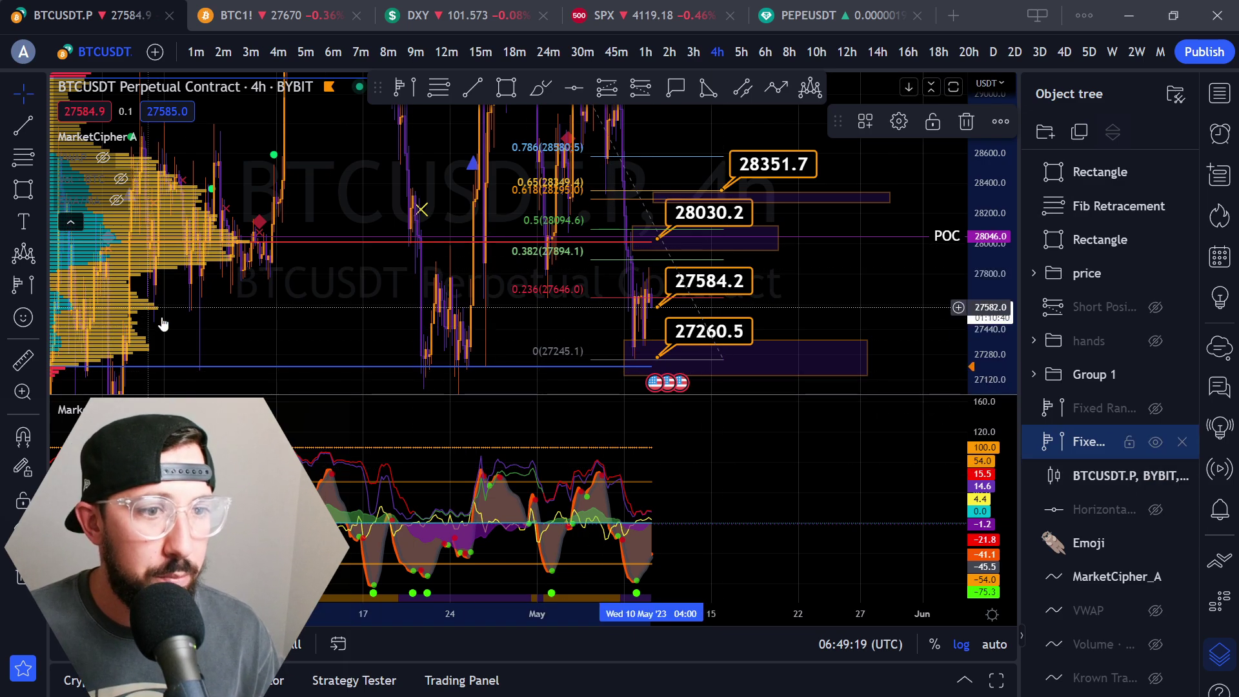
pyautogui.press('Delete')
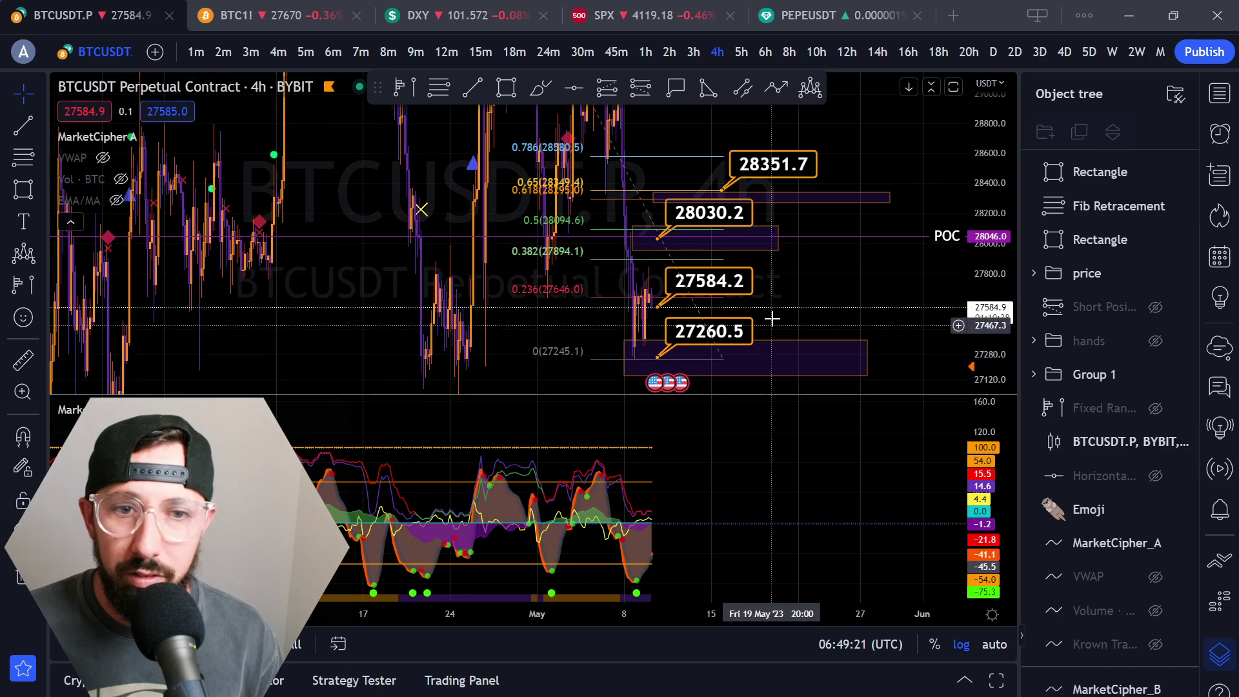
pyautogui.scroll(4, 654, 625)
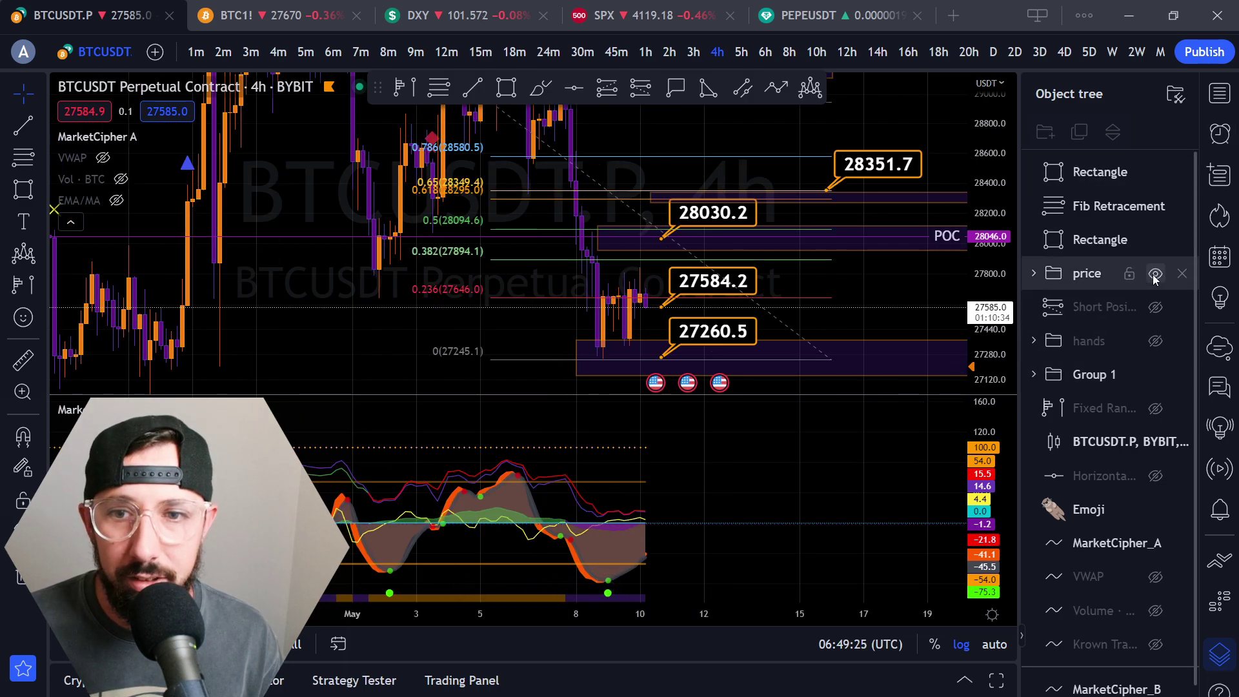
pyautogui.click(1155, 274)
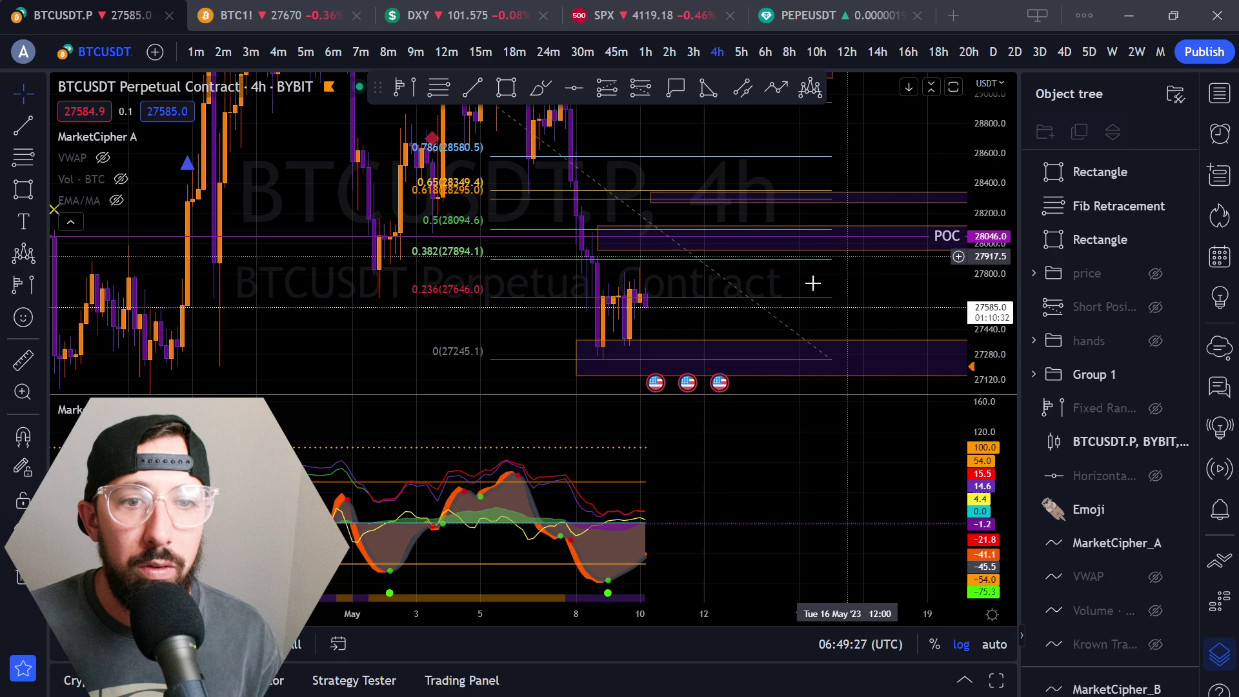
# - Lower the Fib Retracement's start point to 28086.6 on 7 May, check its levels, and delete the retracement
pyautogui.moveTo(1005, 155); pyautogui.dragTo(1005, 194)
pyautogui.click(484, 158)
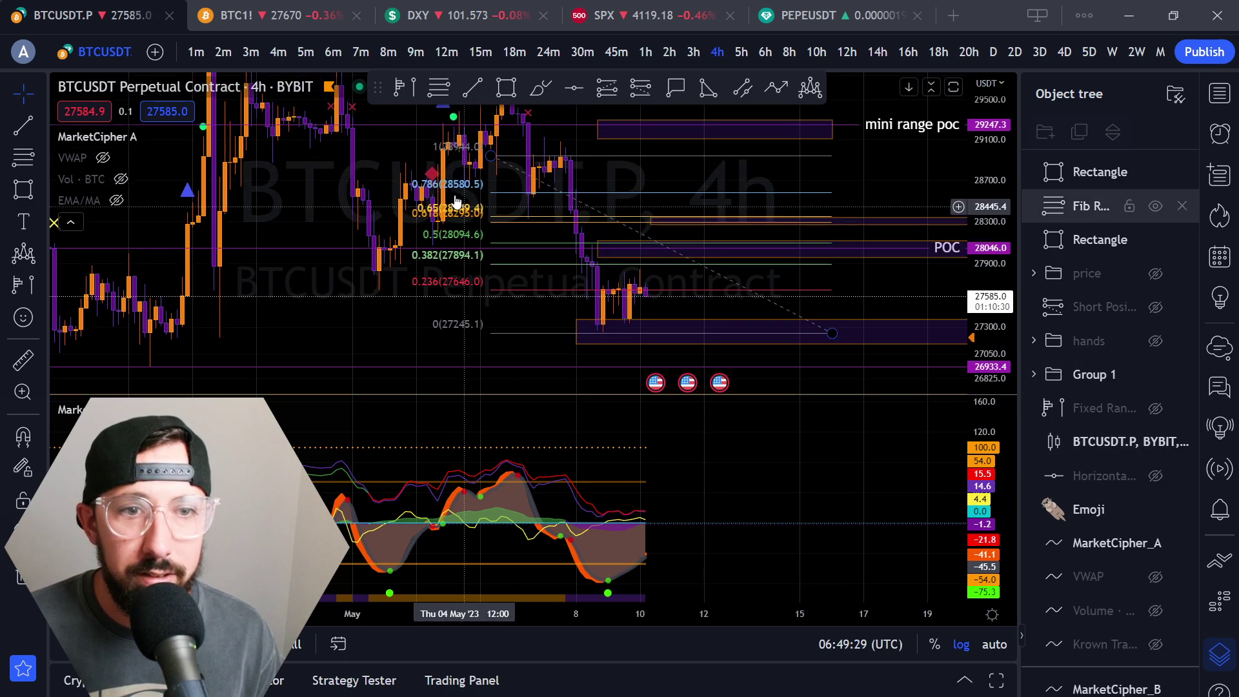
pyautogui.moveTo(487, 159); pyautogui.dragTo(553, 250)
pyautogui.moveTo(987, 352); pyautogui.dragTo(993, 194)
pyautogui.moveTo(850, 246); pyautogui.dragTo(724, 265)
pyautogui.click(360, 222)
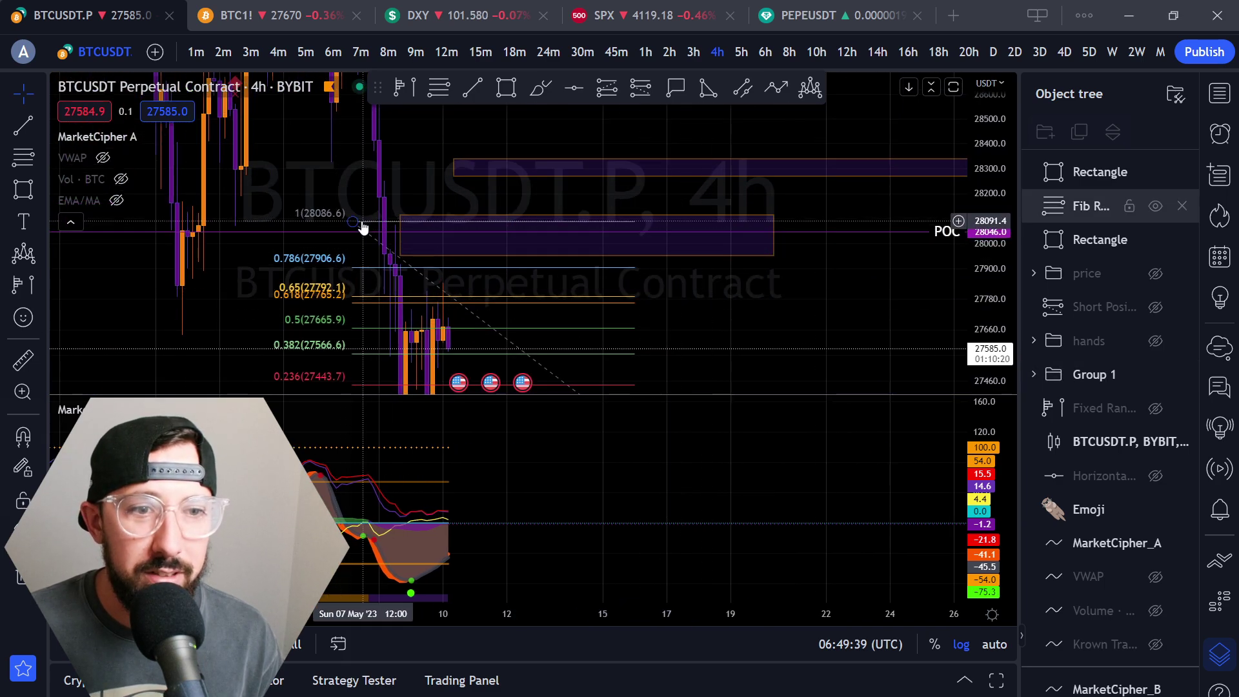
pyautogui.press('Delete')
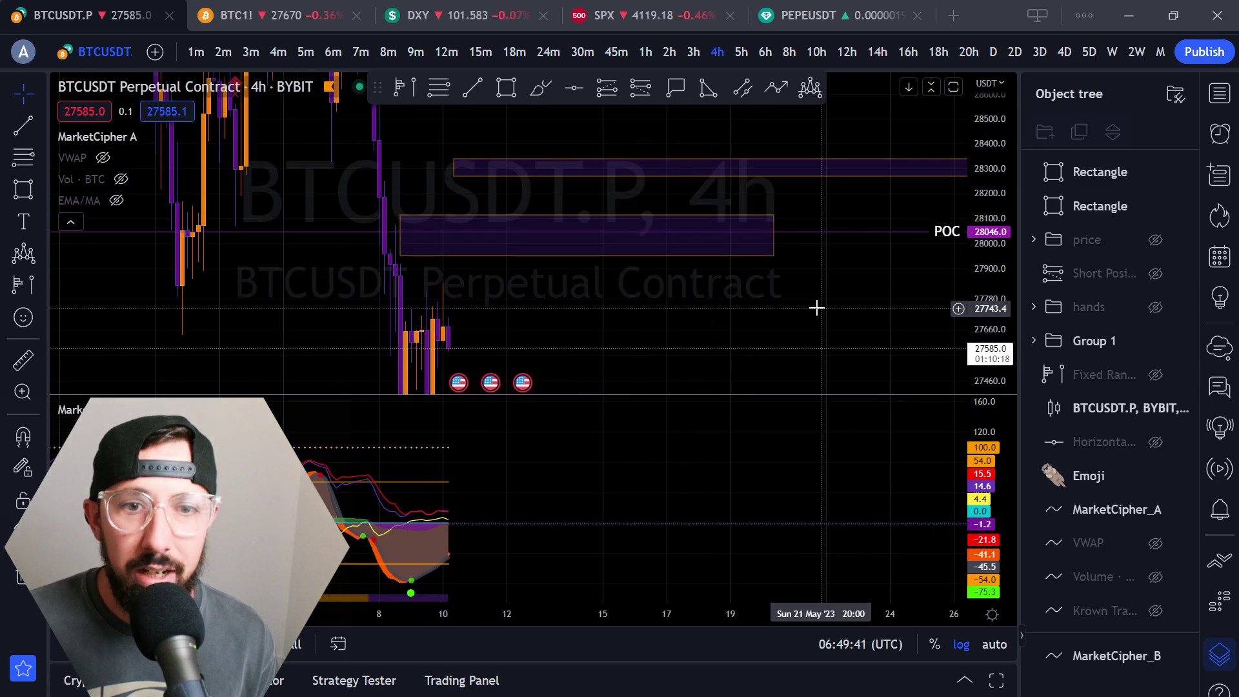
# - Brush rough price paths from the recent drop towards the rectangle around 27,300, and delete them
pyautogui.moveTo(816, 308); pyautogui.dragTo(830, 239)
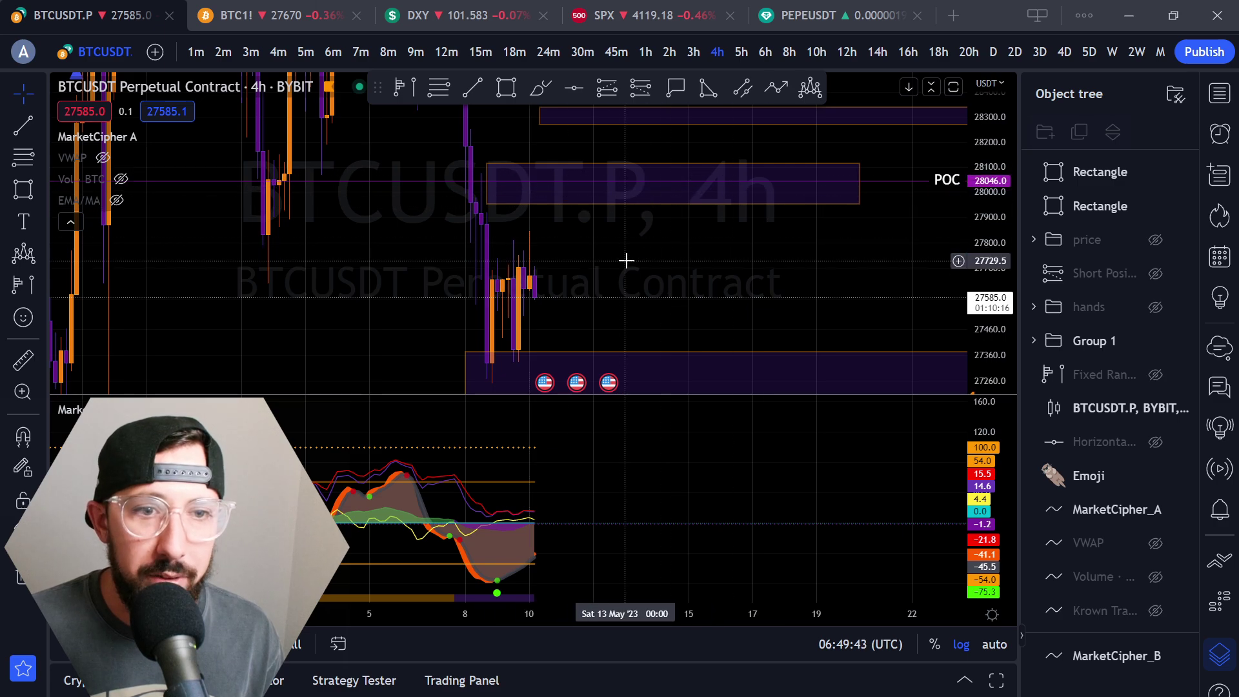
pyautogui.click(540, 88)
pyautogui.moveTo(460, 222)
pyautogui.mouseDown()
pyautogui.moveTo(563, 202)
pyautogui.moveTo(593, 217)
pyautogui.moveTo(617, 187)
pyautogui.moveTo(767, 363)
pyautogui.mouseUp()
pyautogui.press('Delete')
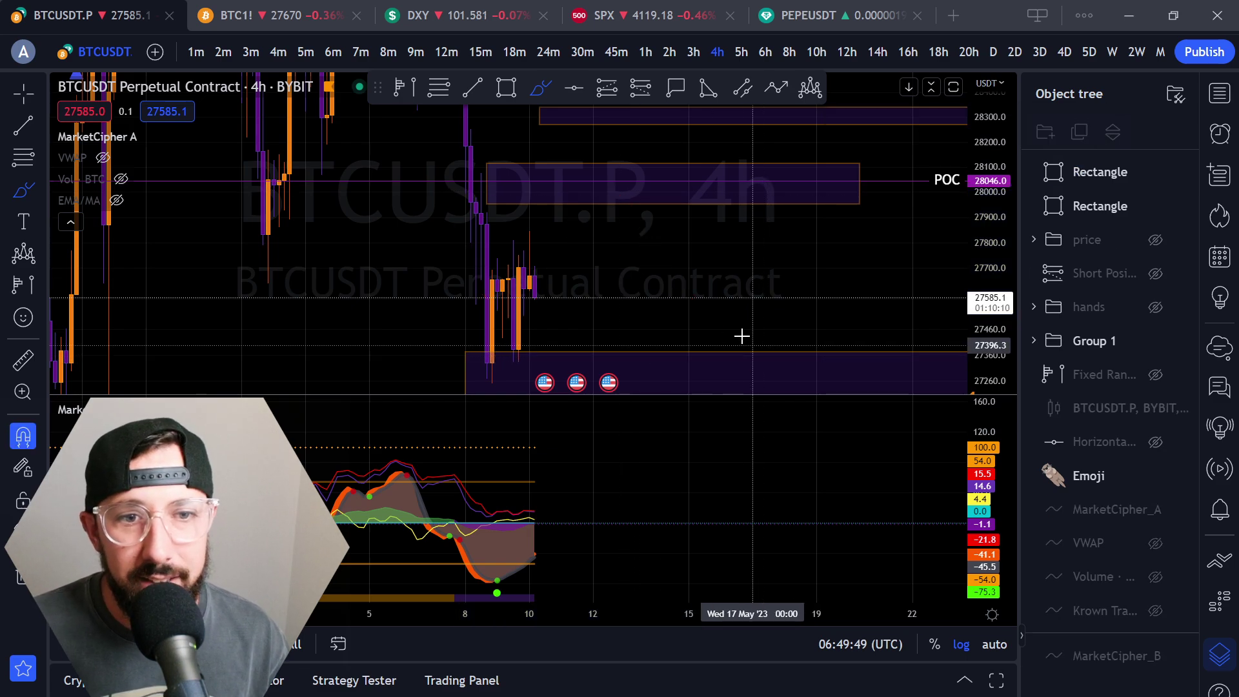
pyautogui.moveTo(993, 151); pyautogui.dragTo(1030, 377)
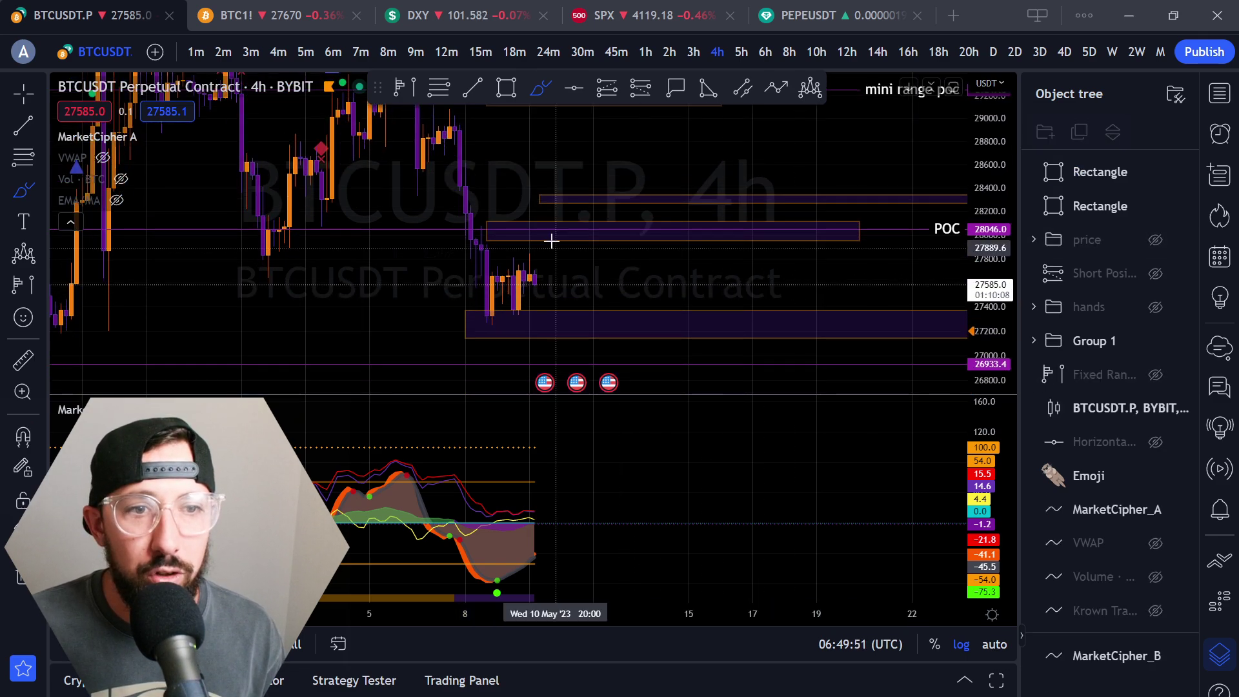
pyautogui.moveTo(438, 115)
pyautogui.mouseDown()
pyautogui.moveTo(471, 152)
pyautogui.moveTo(559, 342)
pyautogui.mouseUp()
pyautogui.press('Delete')
# - Brush arrows for the recent drop, the rebound and a further fall to about 26,970, and remove them all
pyautogui.moveTo(420, 120)
pyautogui.mouseDown()
pyautogui.moveTo(485, 289)
pyautogui.moveTo(552, 258)
pyautogui.mouseUp()
pyautogui.moveTo(479, 332)
pyautogui.mouseDown()
pyautogui.moveTo(560, 284)
pyautogui.moveTo(625, 357)
pyautogui.mouseUp()
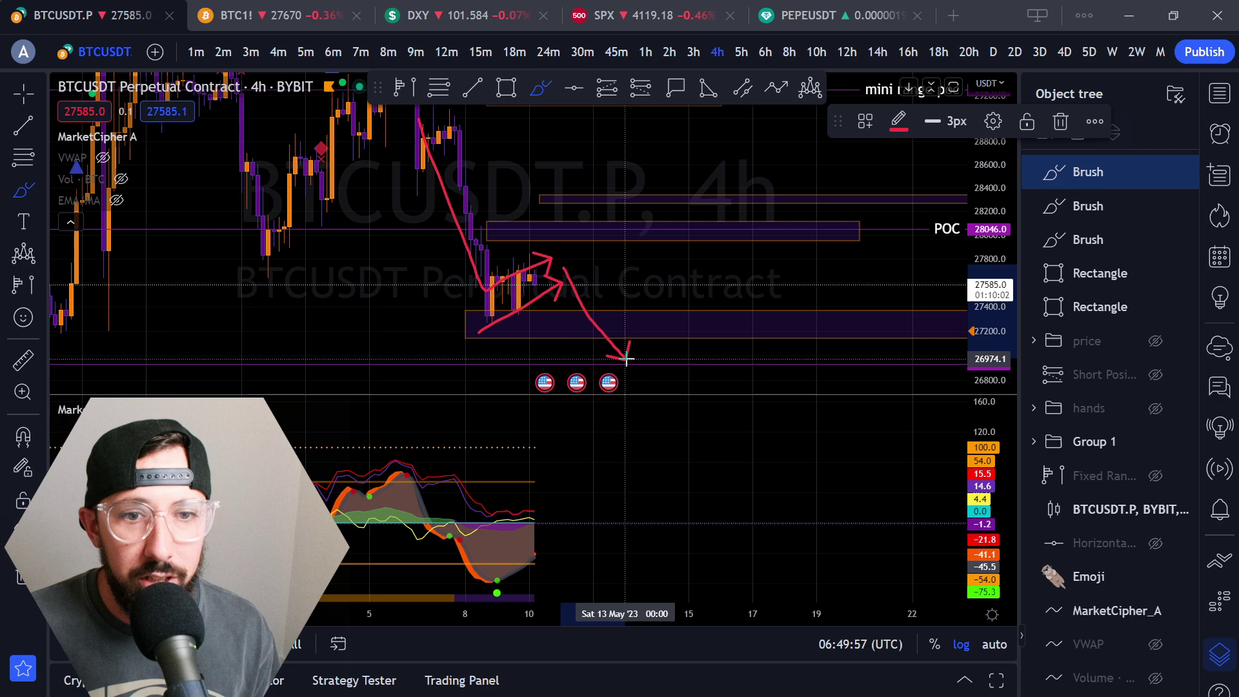
pyautogui.press('Delete')
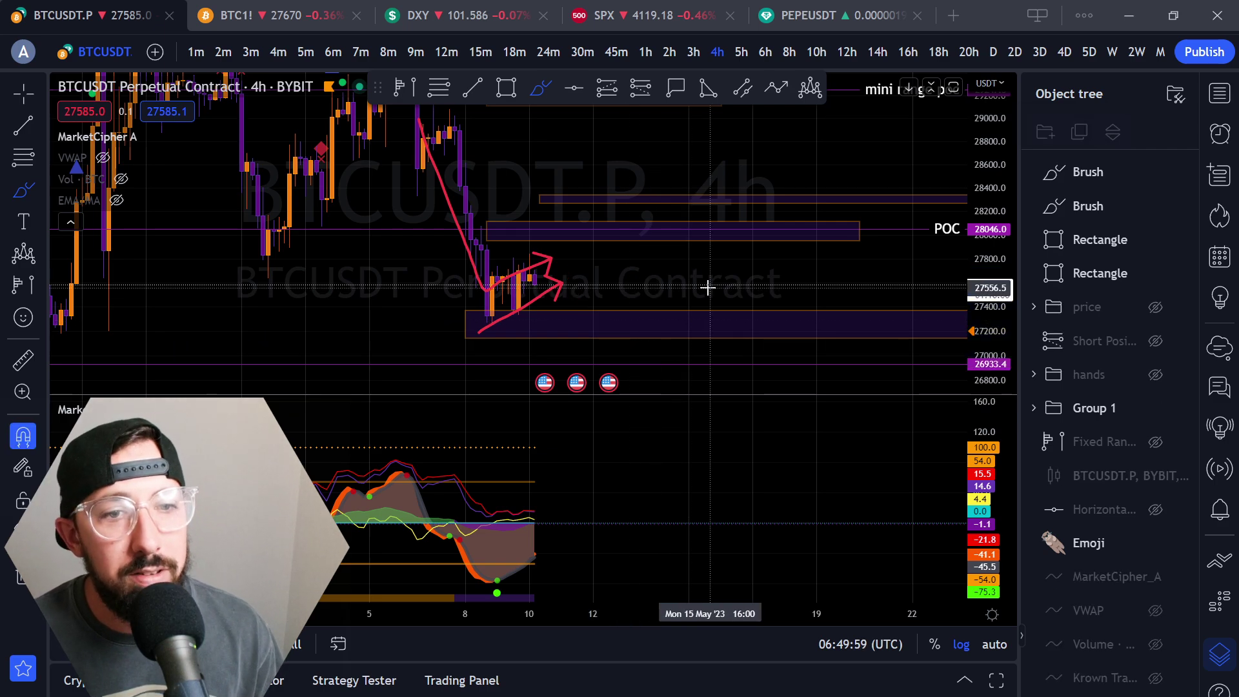
pyautogui.hotkey('ctrl', 'z')
pyautogui.hotkey('ctrl', 'z')
# - Brush a sideways zigzag between the POC rectangle and the rectangle around 27,300, and delete it
pyautogui.moveTo(664, 277); pyautogui.dragTo(716, 217)
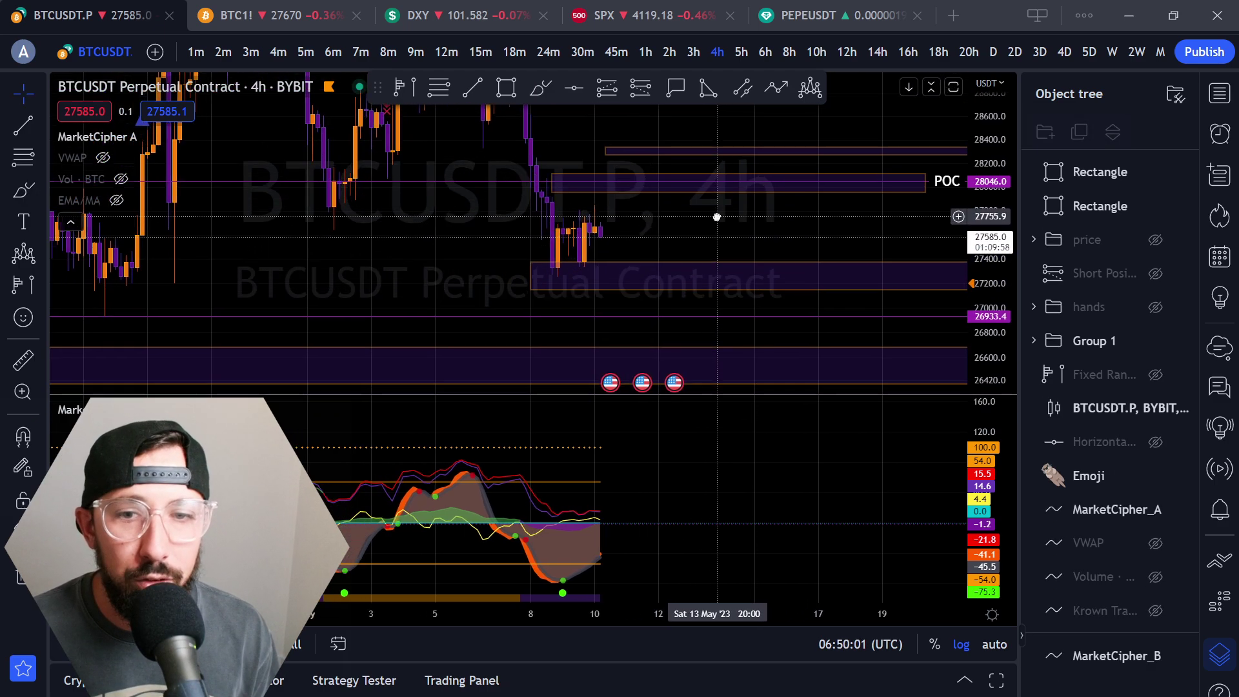
pyautogui.doubleClick(997, 218)
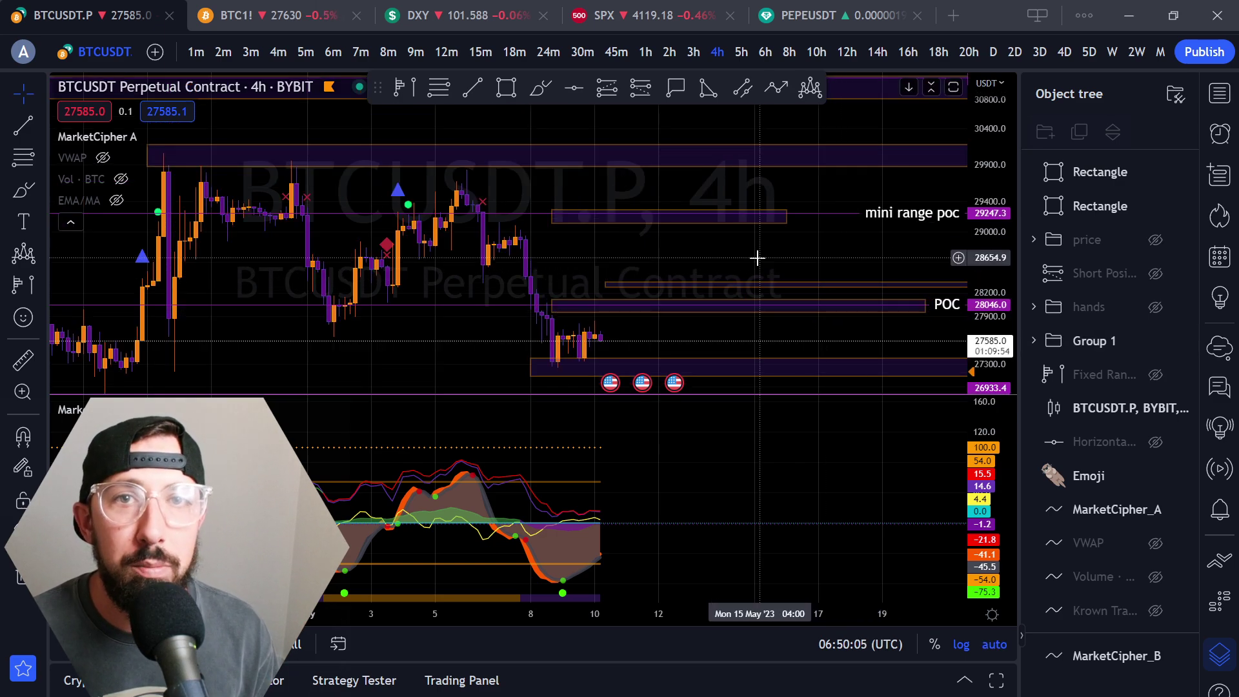
pyautogui.moveTo(568, 251); pyautogui.dragTo(607, 178)
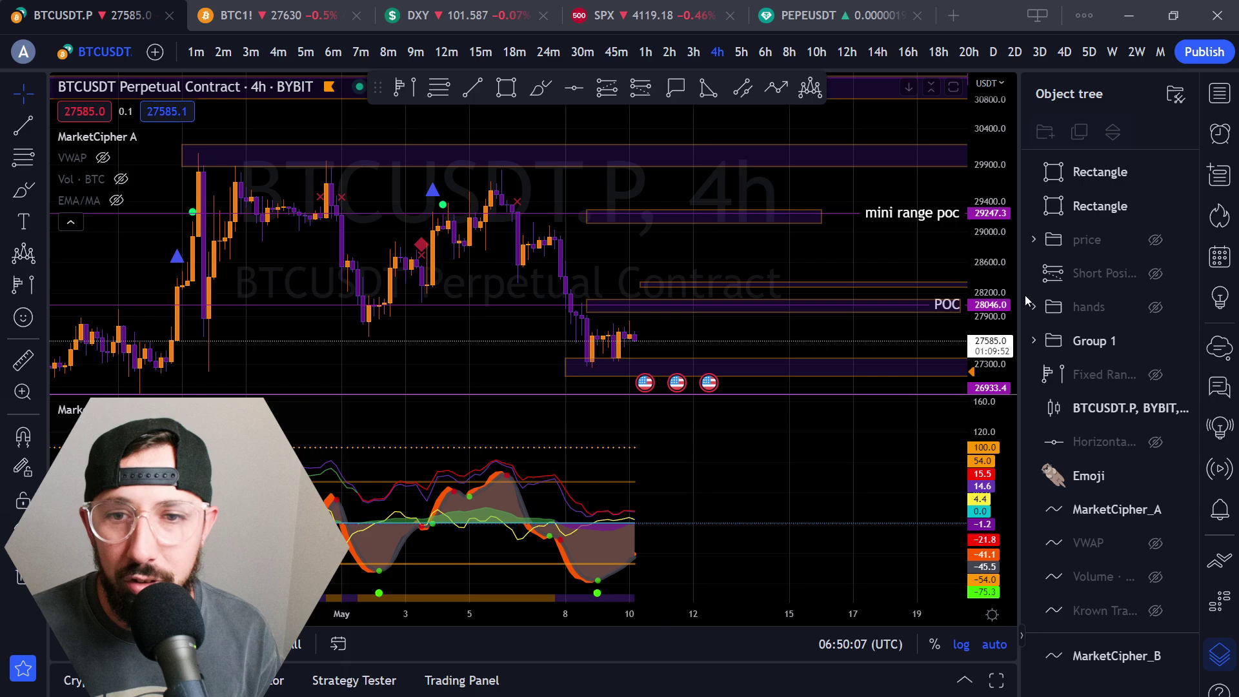
pyautogui.moveTo(993, 301); pyautogui.dragTo(992, 251)
pyautogui.moveTo(547, 342); pyautogui.dragTo(547, 190)
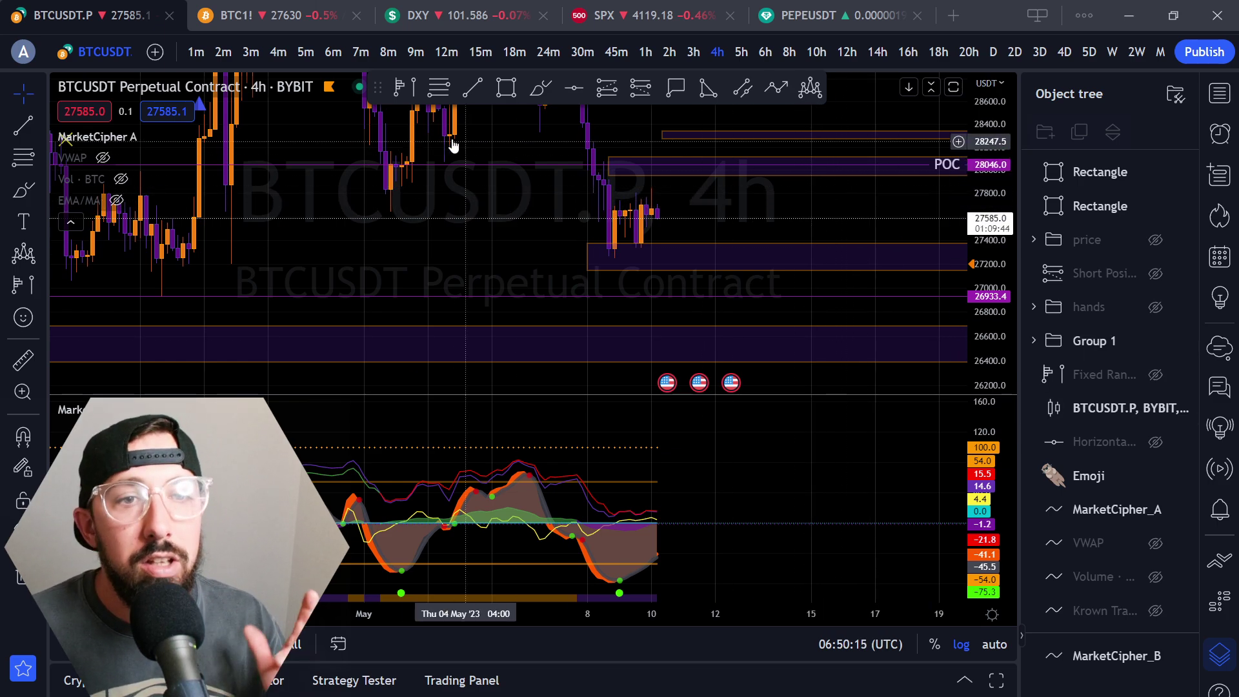
pyautogui.click(539, 90)
pyautogui.moveTo(593, 223)
pyautogui.mouseDown()
pyautogui.moveTo(674, 219)
pyautogui.moveTo(693, 187)
pyautogui.moveTo(730, 248)
pyautogui.moveTo(777, 197)
pyautogui.mouseUp()
pyautogui.moveTo(767, 270)
pyautogui.mouseDown()
pyautogui.moveTo(787, 193)
pyautogui.moveTo(806, 190)
pyautogui.mouseUp()
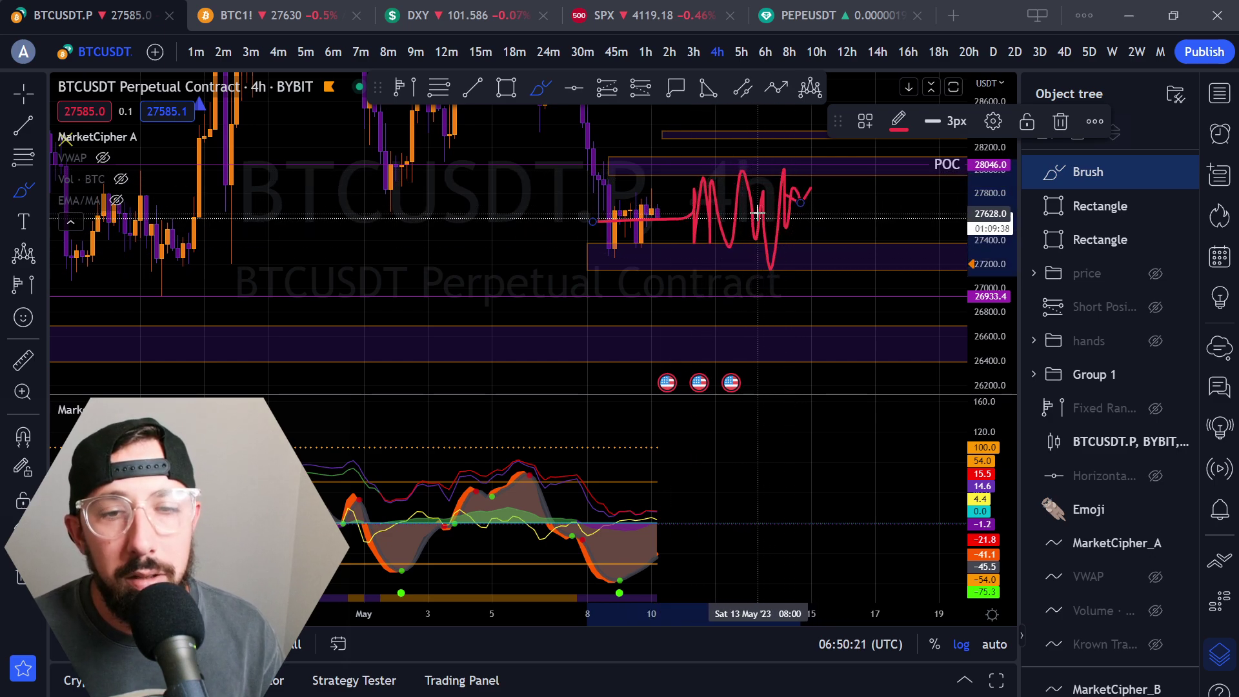
pyautogui.press('Delete')
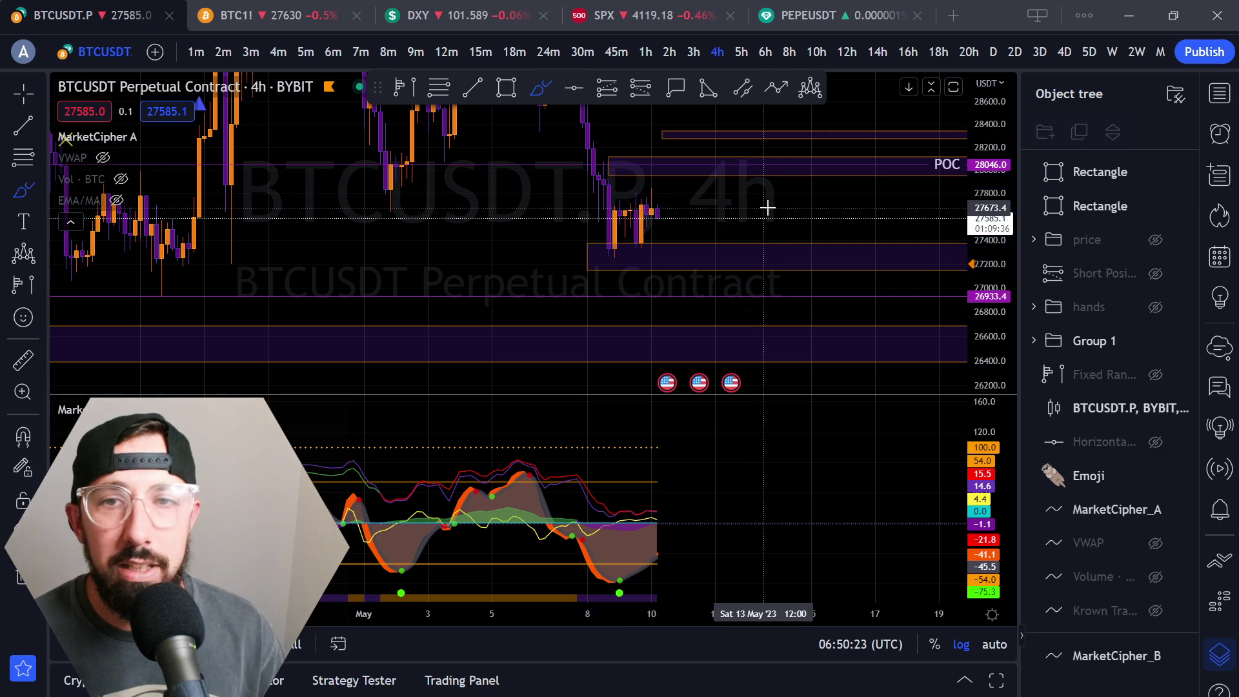
# - Switch the chart to 12h and brush an arrow curving upward from the latest MarketCipher wave
pyautogui.click(848, 52)
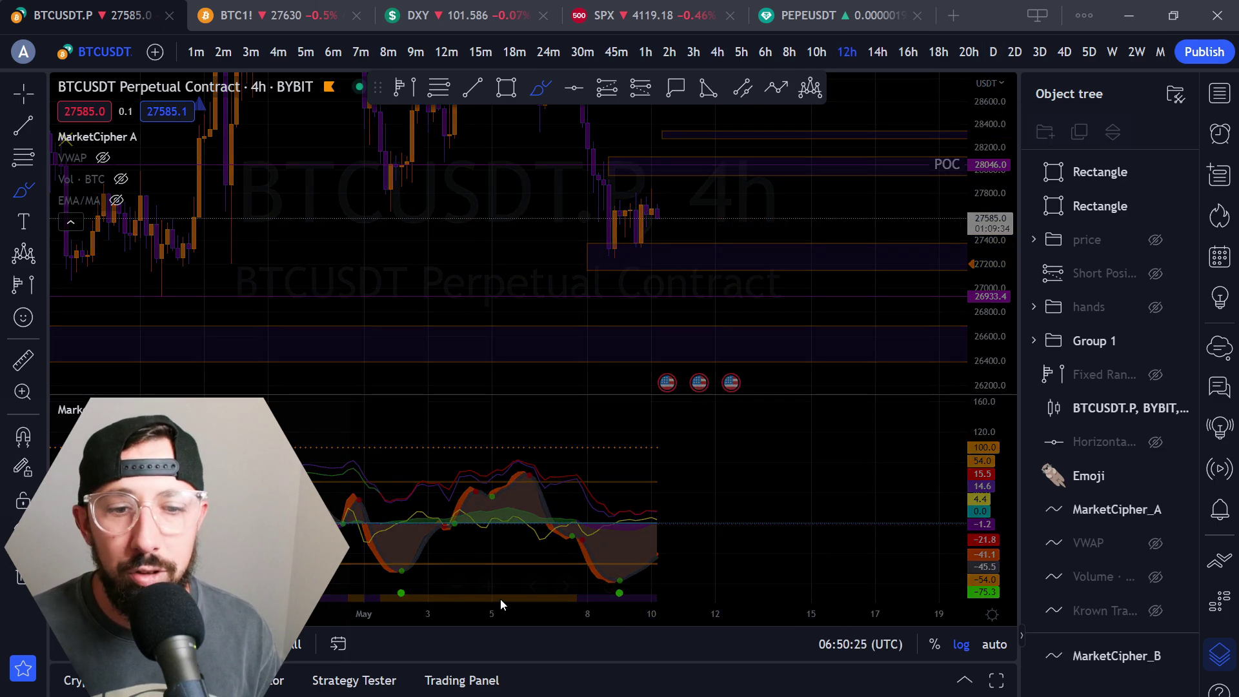
pyautogui.moveTo(620, 528)
pyautogui.mouseDown()
pyautogui.moveTo(652, 560)
pyautogui.moveTo(700, 544)
pyautogui.mouseUp()
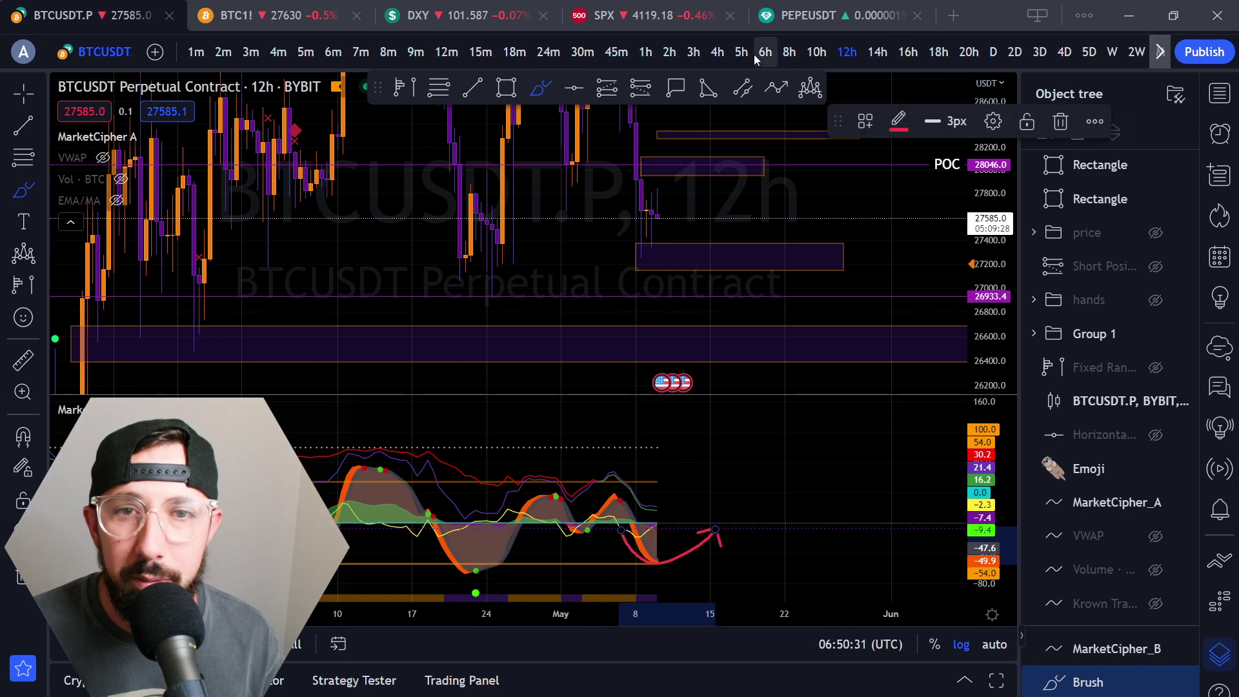
# - Switch the chart to 8h, brush a stroke by the latest MarketCipher green dot, and undo both changes
pyautogui.click(789, 52)
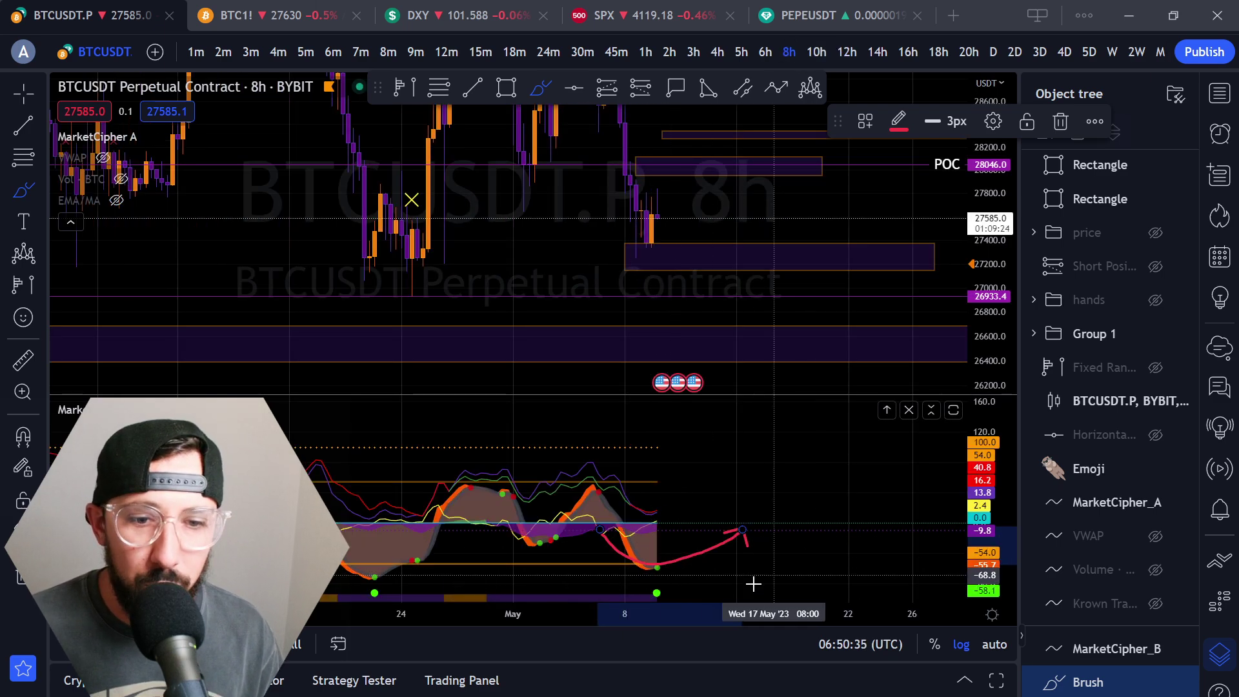
pyautogui.moveTo(657, 565); pyautogui.dragTo(647, 599)
pyautogui.hotkey('ctrl', 'z')
pyautogui.hotkey('ctrl', 'z')
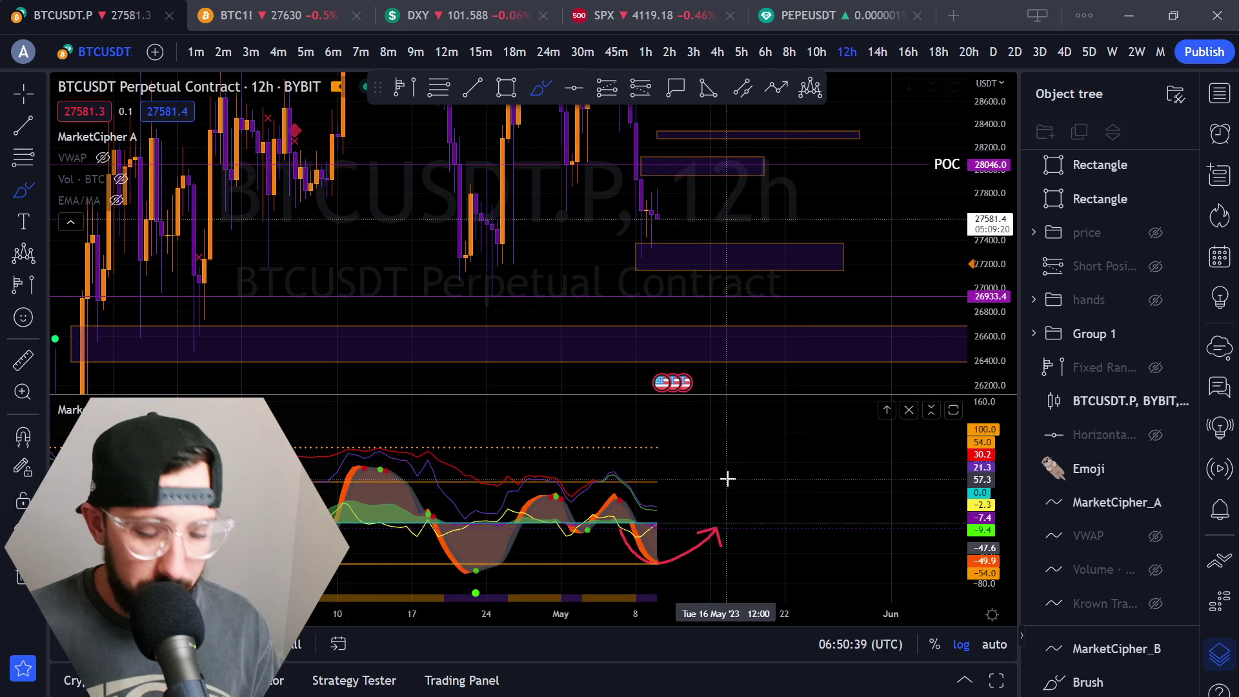
# - Delete the brushed arrow from the 12h MarketCipher pane
pyautogui.press('Escape')
pyautogui.click(705, 542)
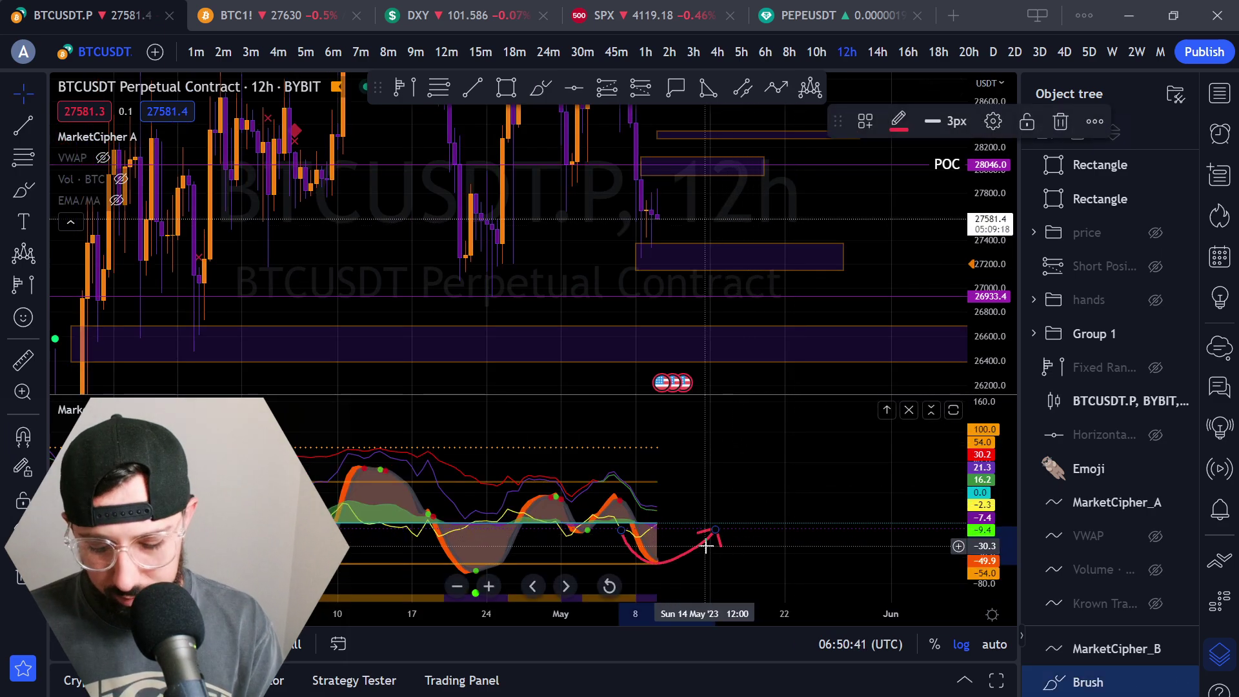
pyautogui.press('Delete')
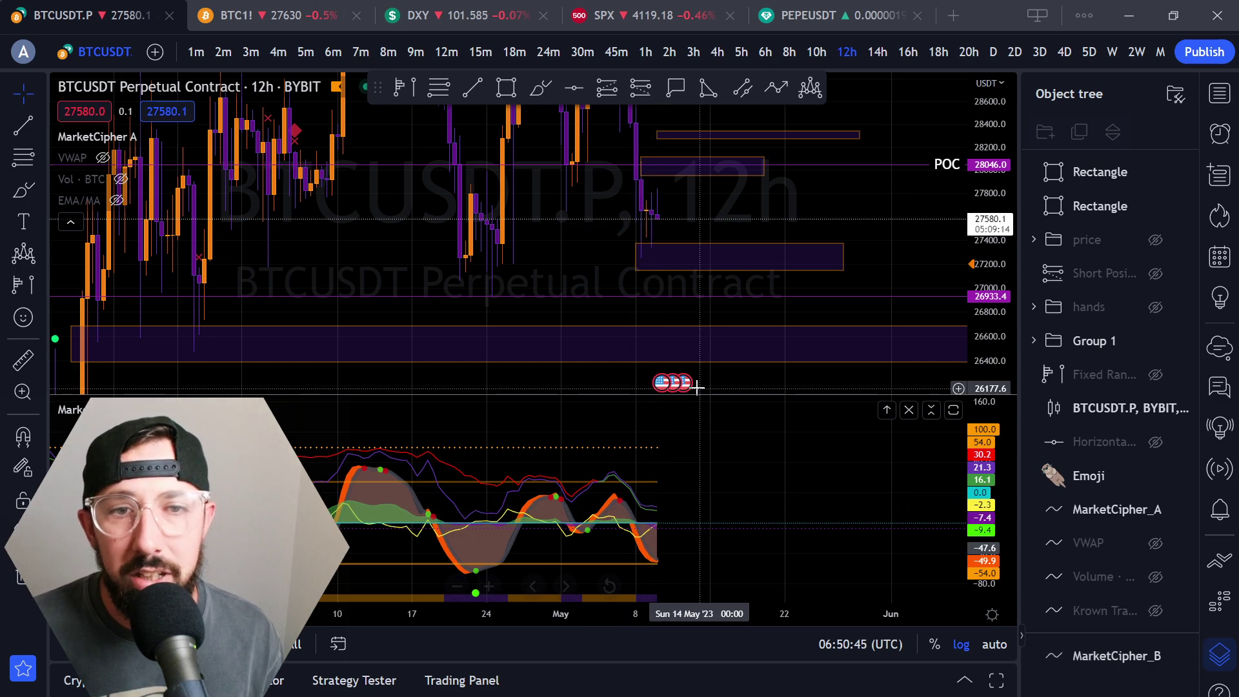
# - Check the MarketCipher wave on the 8h timeframe and return the chart to 4h
pyautogui.click(797, 56)
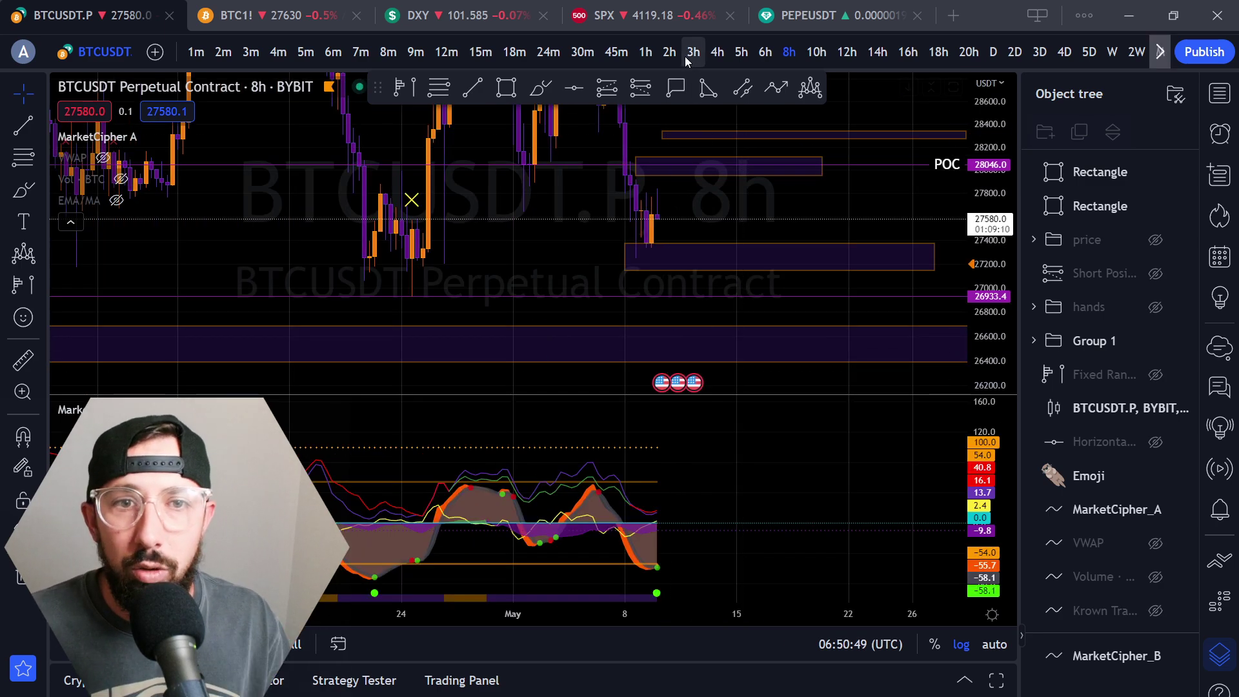
pyautogui.click(716, 53)
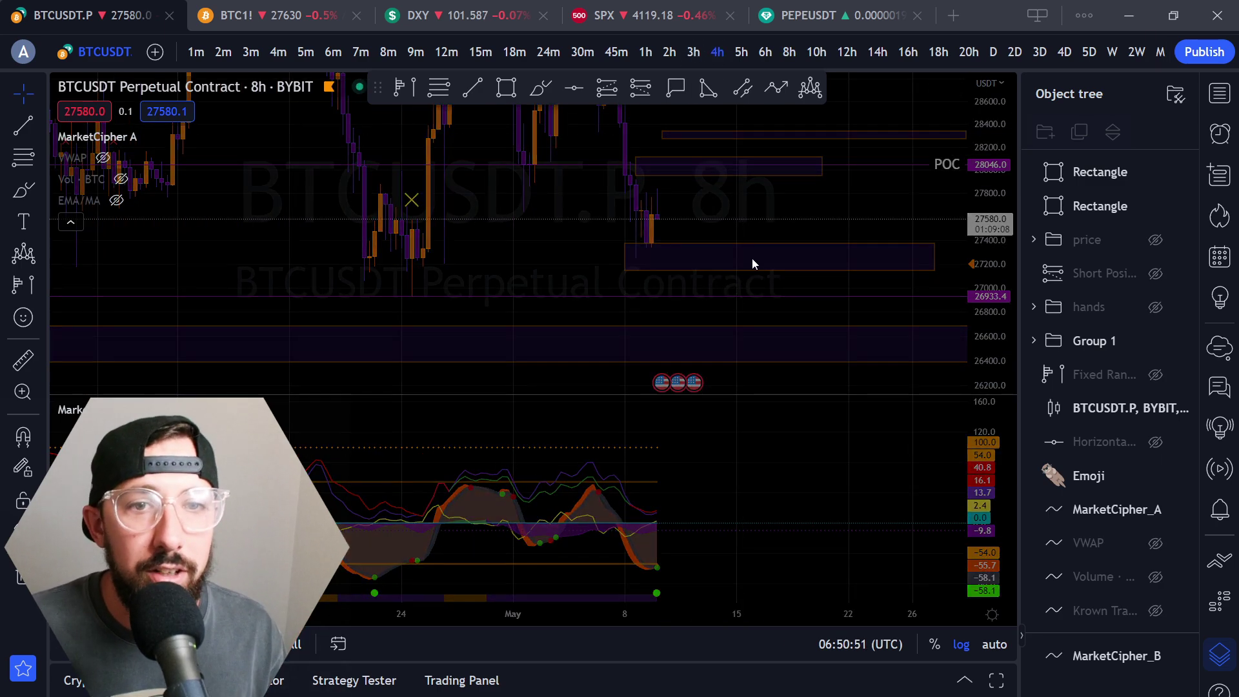
# - Switch to the Trading Economics calendar in the browser and highlight the three US inflation entries for Wednesday May 10 2023
pyautogui.moveTo(371, 686)
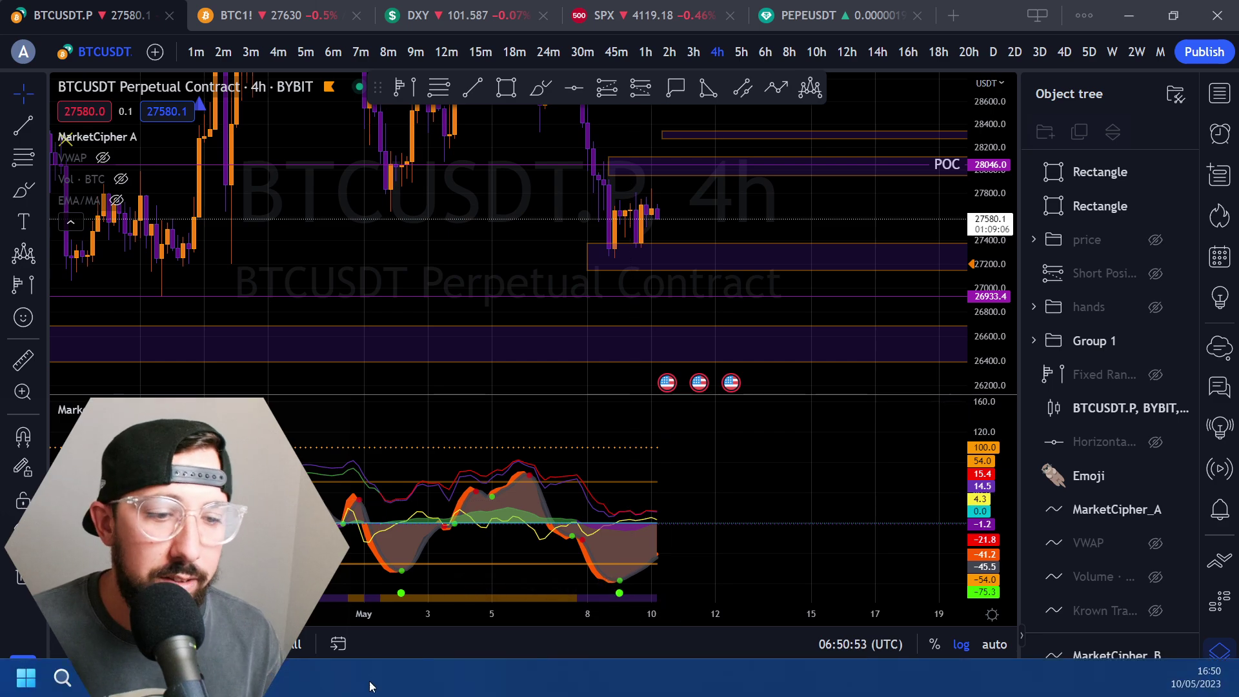
pyautogui.hotkey('alt', 'Tab')
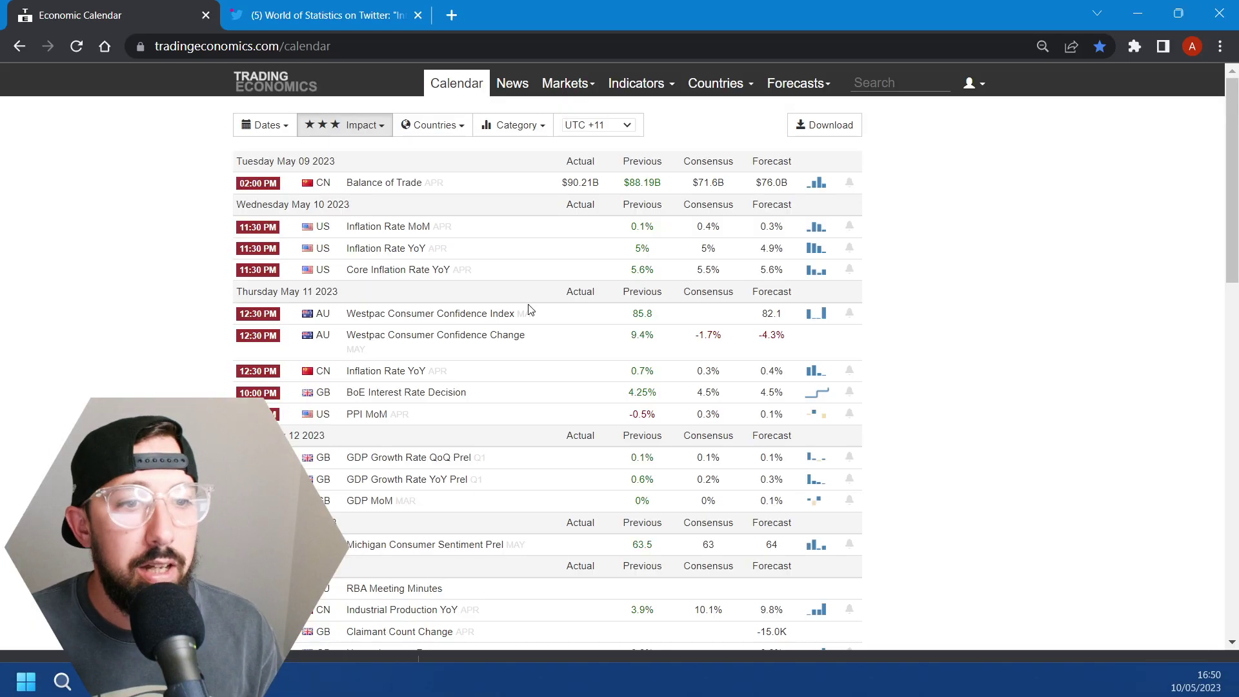
pyautogui.moveTo(497, 270); pyautogui.dragTo(353, 231)
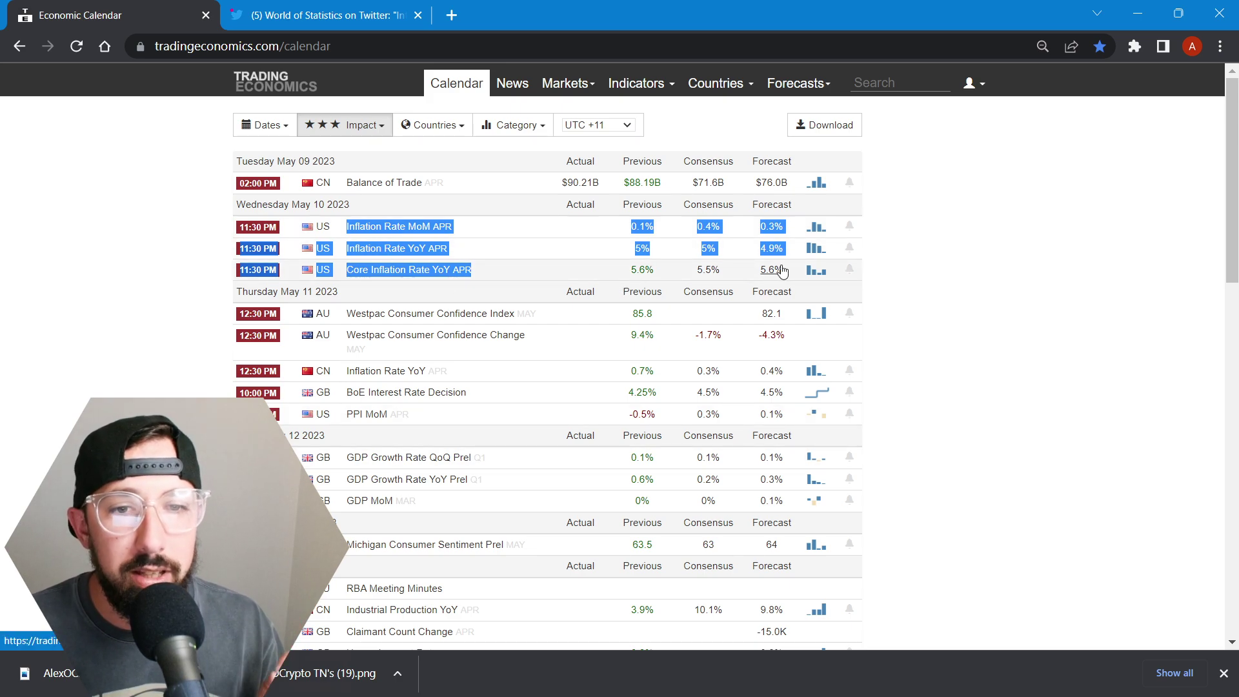
# - Clear the highlight from the US inflation entries and switch back to the BTCUSDT.P chart in TradingView
pyautogui.click(598, 272)
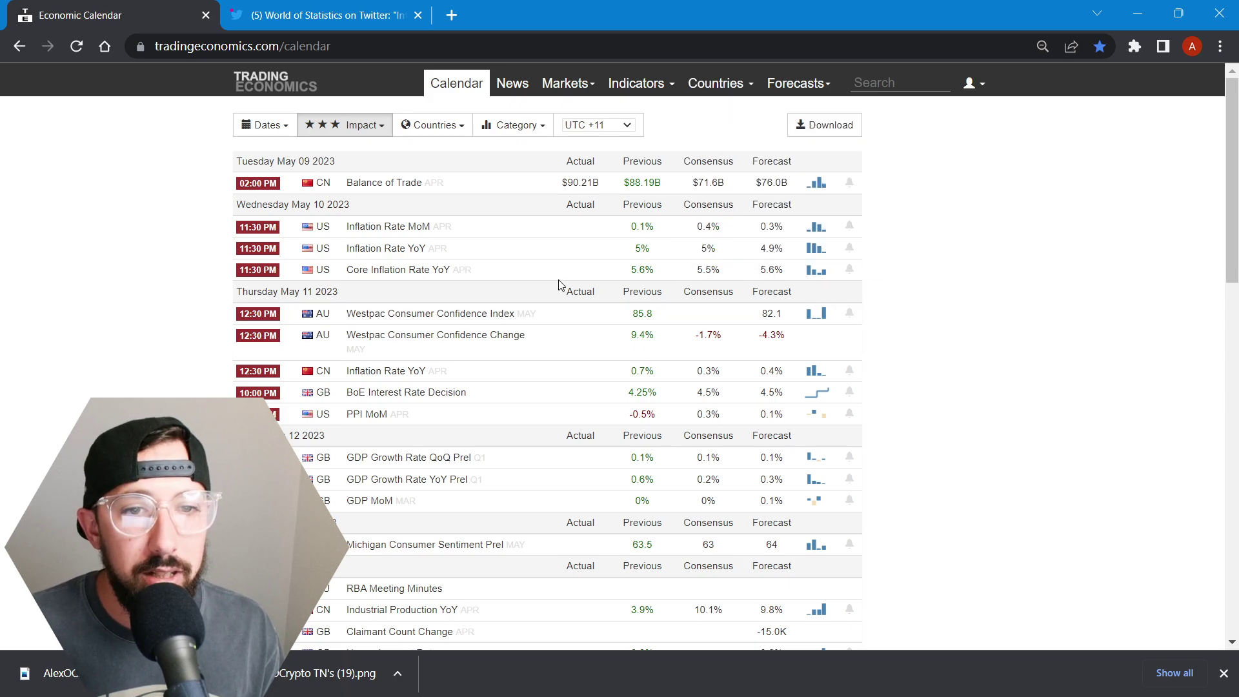
pyautogui.moveTo(922, 291); pyautogui.dragTo(562, 216)
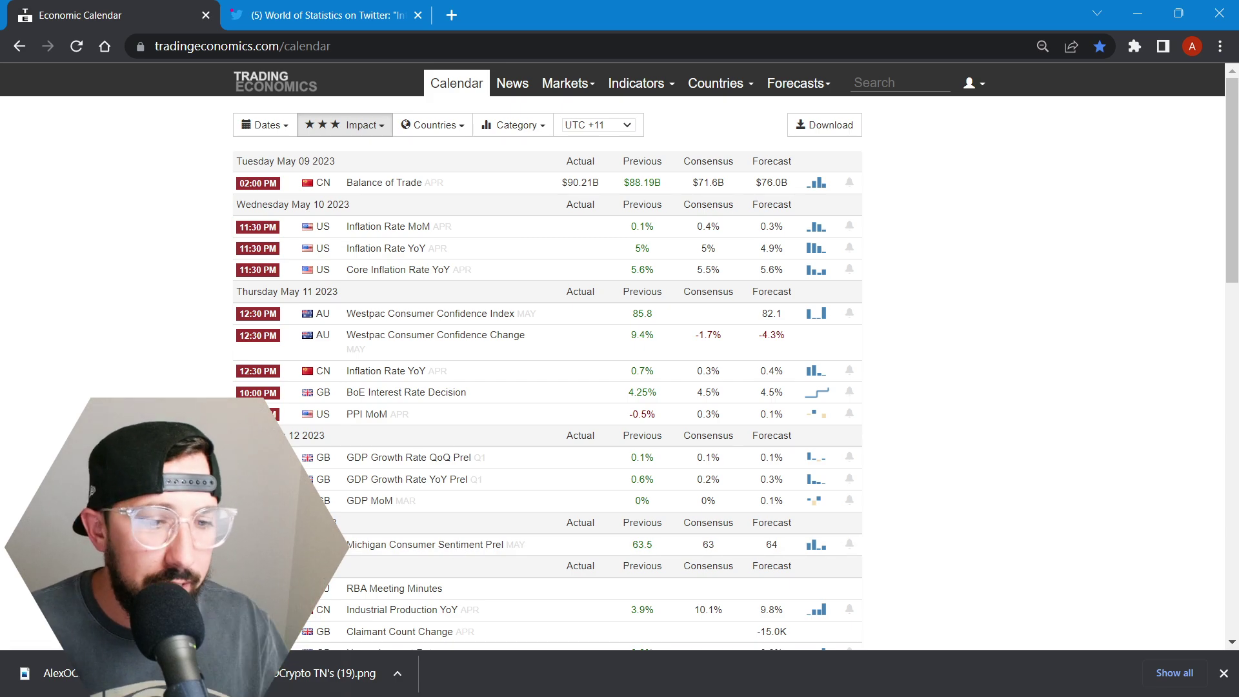
pyautogui.click(252, 677)
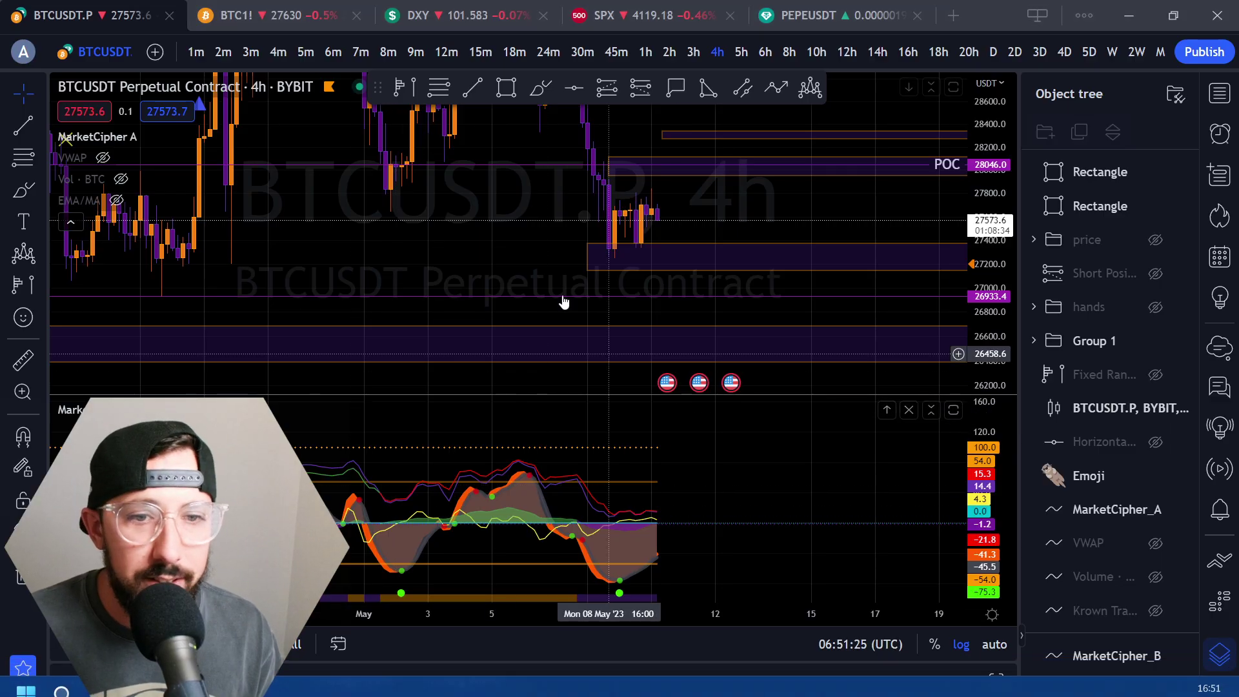
# - Reset the 4h chart's price scale and examine price between the lower support zone and the mini range POC
pyautogui.doubleClick(998, 199)
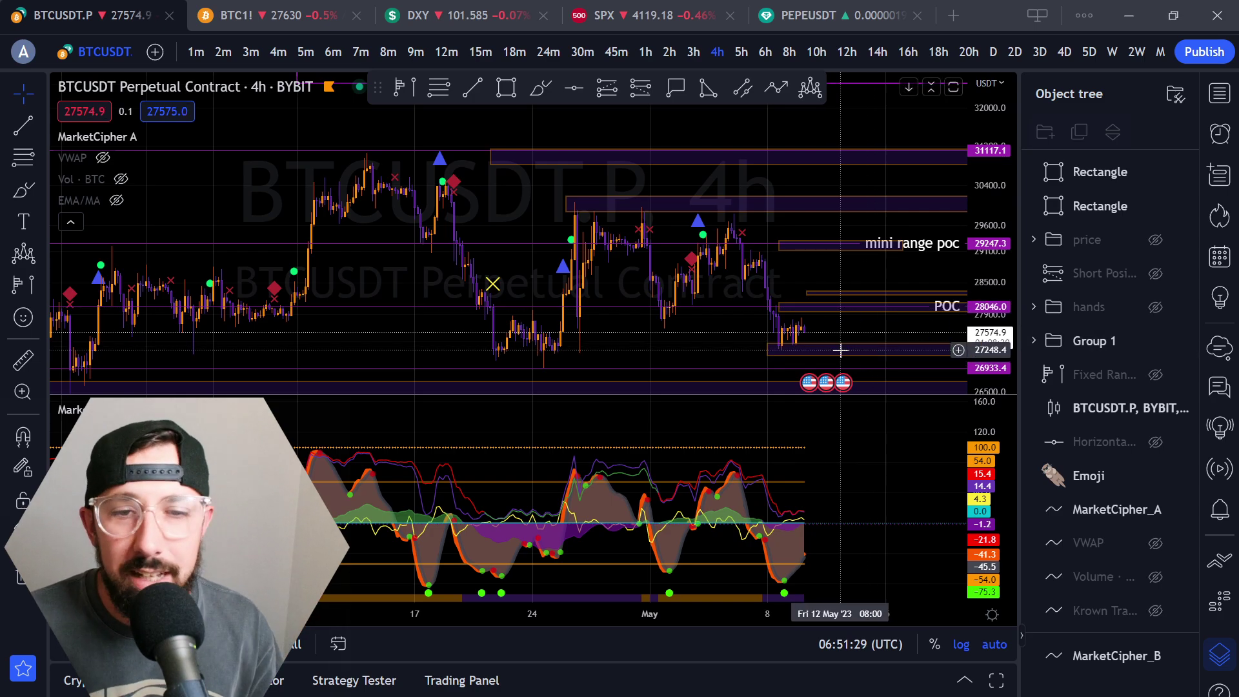
pyautogui.moveTo(987, 318); pyautogui.dragTo(986, 226)
pyautogui.moveTo(859, 251); pyautogui.dragTo(843, 231)
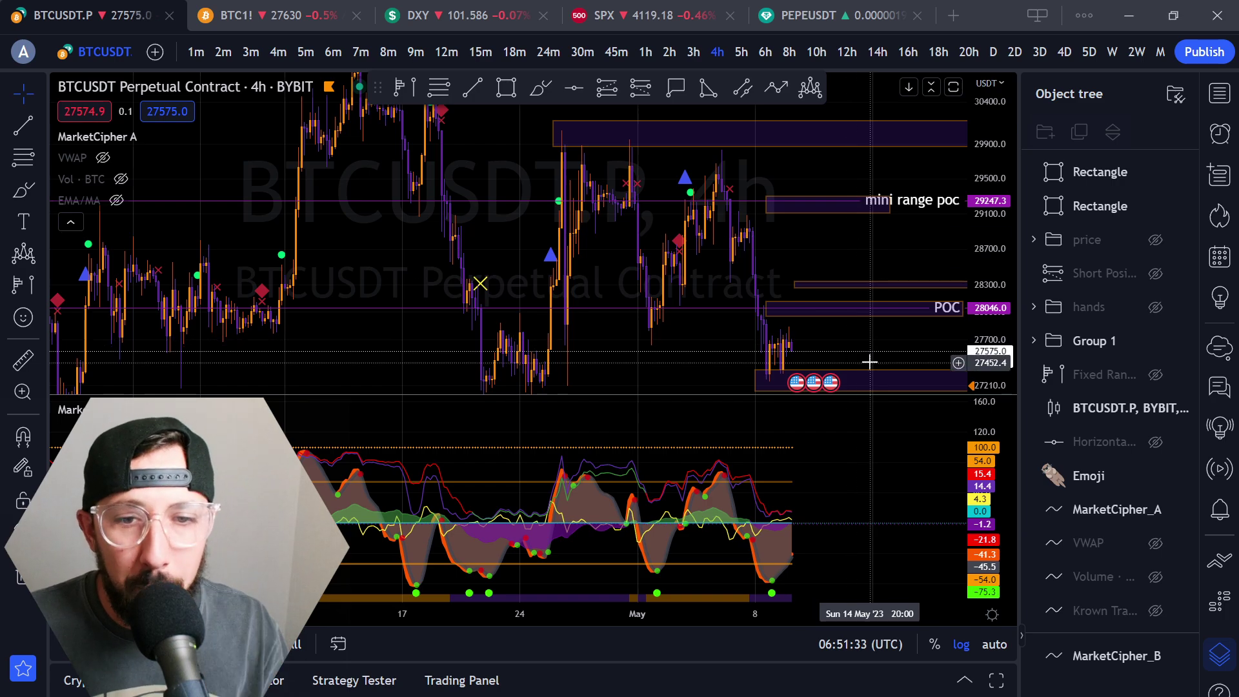
pyautogui.scroll(3, 859, 355)
# - Switch the chart to the 12m timeframe and examine recent price action and MarketCipher waves between the POC and the support zone
pyautogui.click(446, 52)
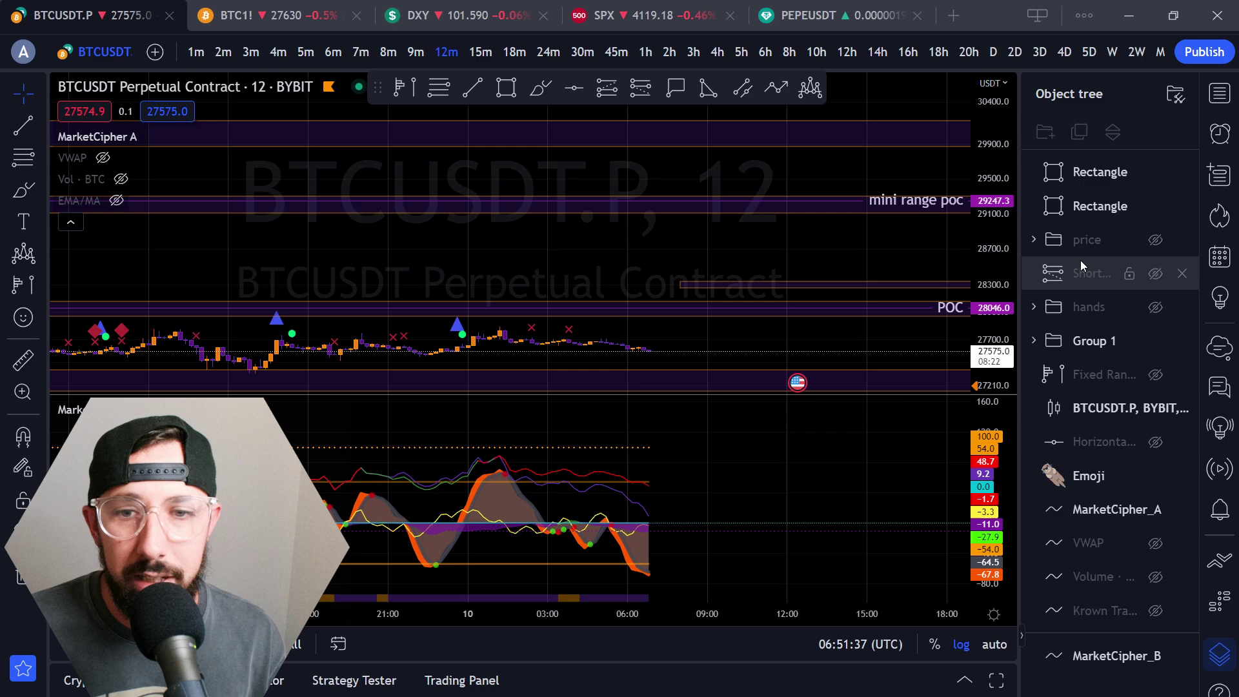
pyautogui.scroll(2, 699, 276)
pyautogui.moveTo(700, 276); pyautogui.dragTo(635, 67)
pyautogui.scroll(-3, 646, 207)
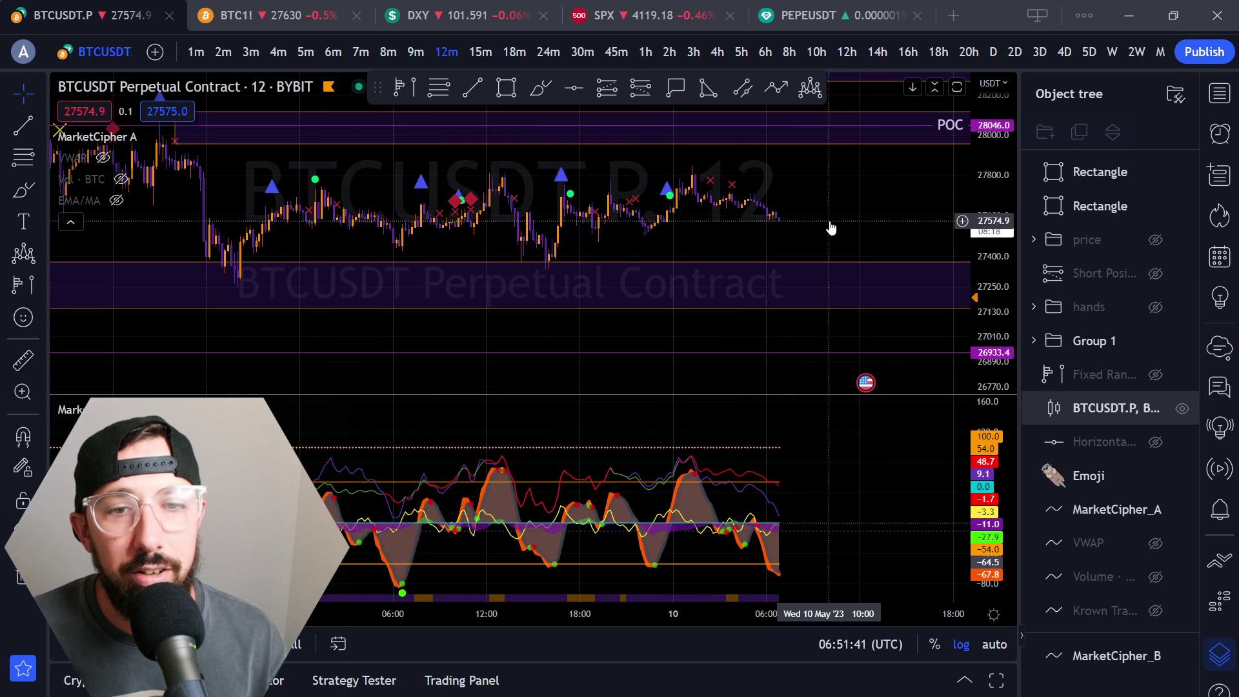
pyautogui.scroll(-4, 833, 223)
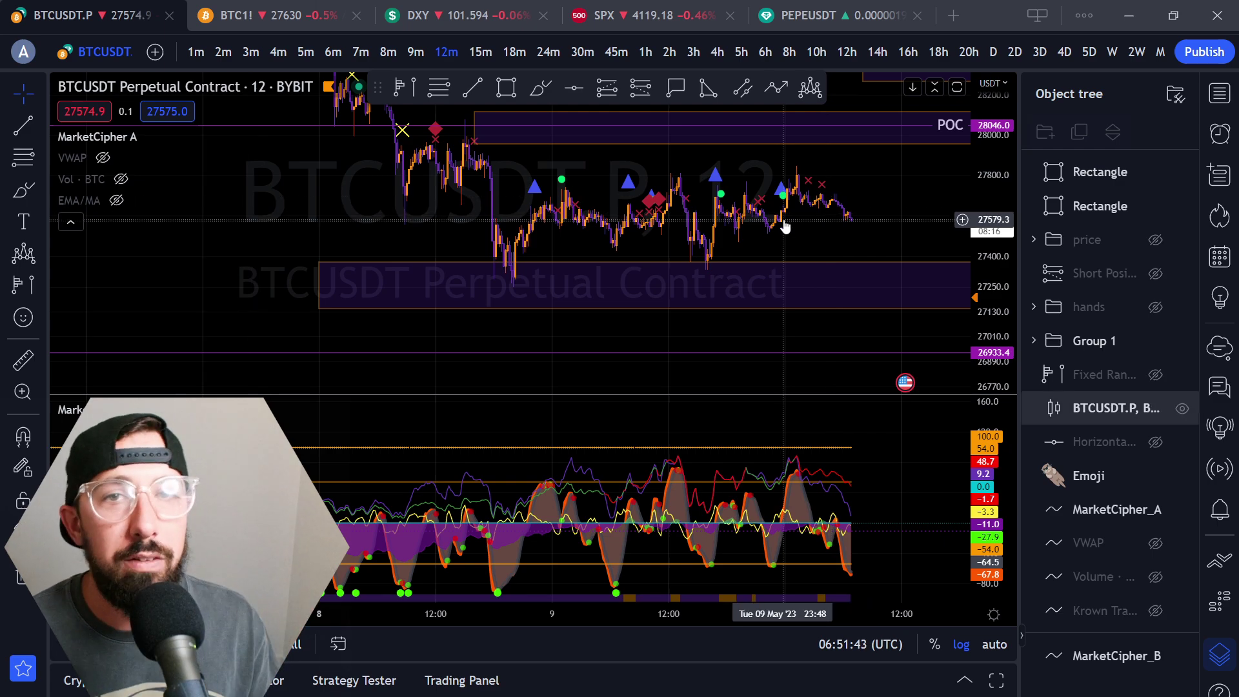
pyautogui.moveTo(899, 175); pyautogui.dragTo(802, 191)
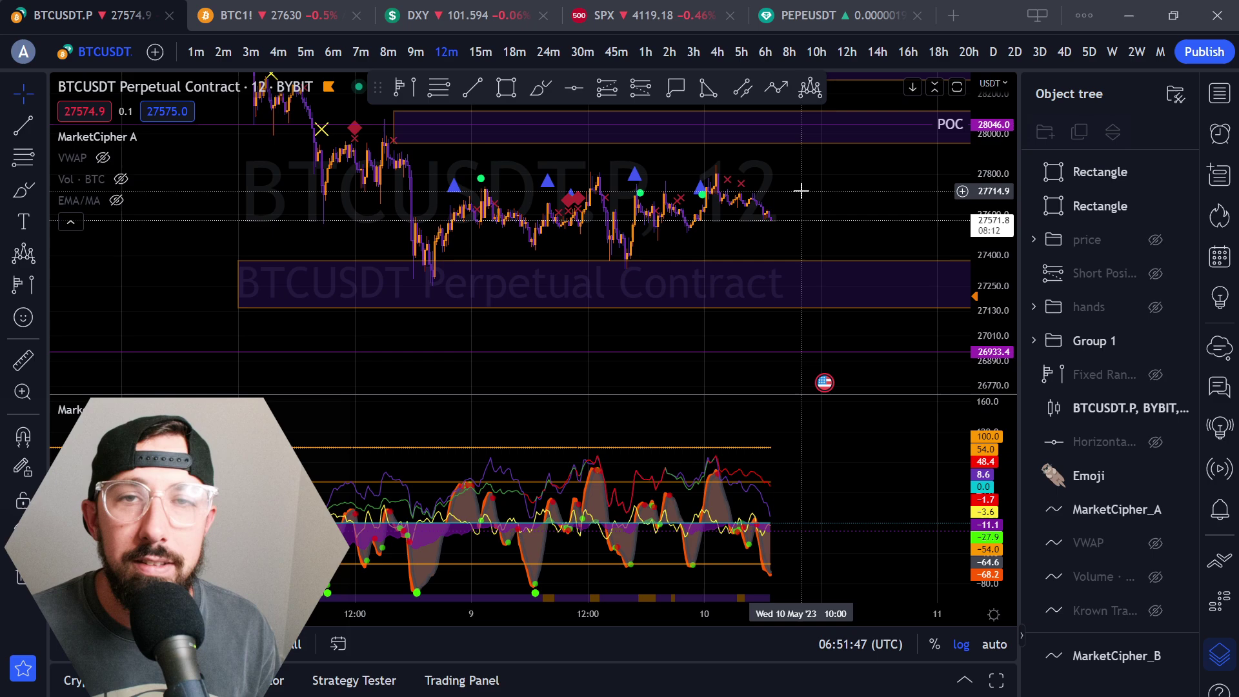